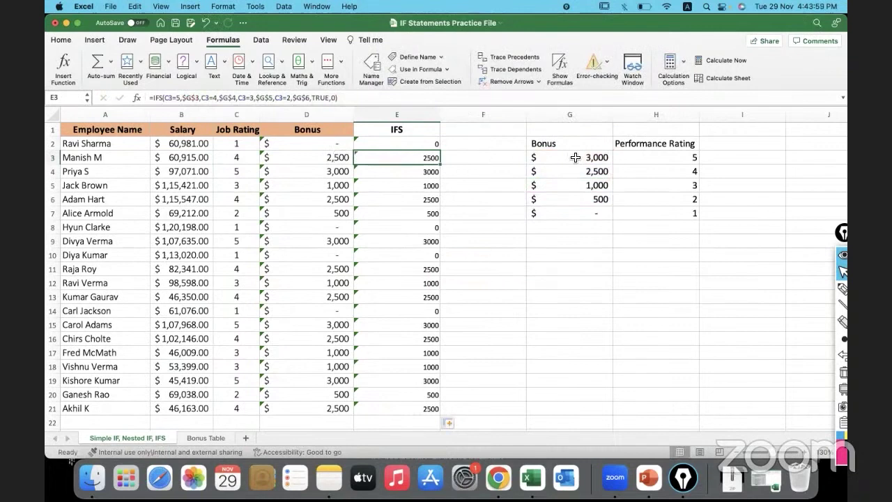
Raise the top bonus in G3 of the lookup table from 3,000 to 5,000
left_click(575, 157)
left_click_drag(575, 146, 634, 216)
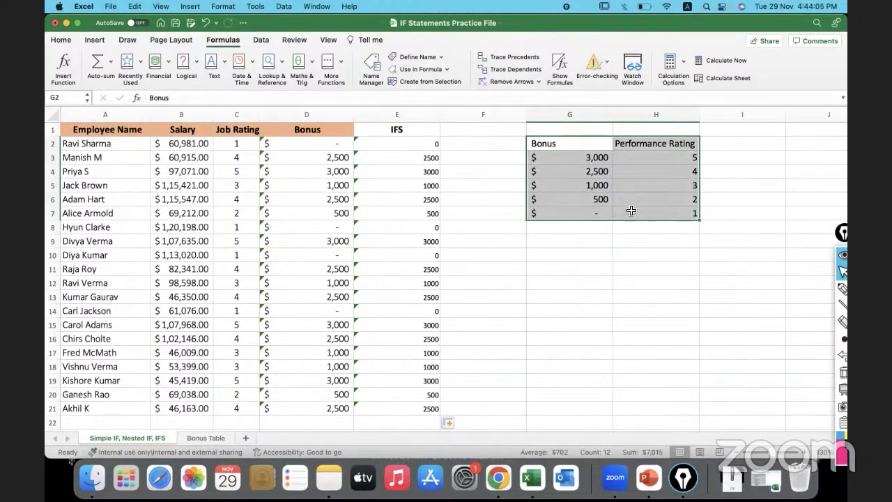
left_click(566, 157)
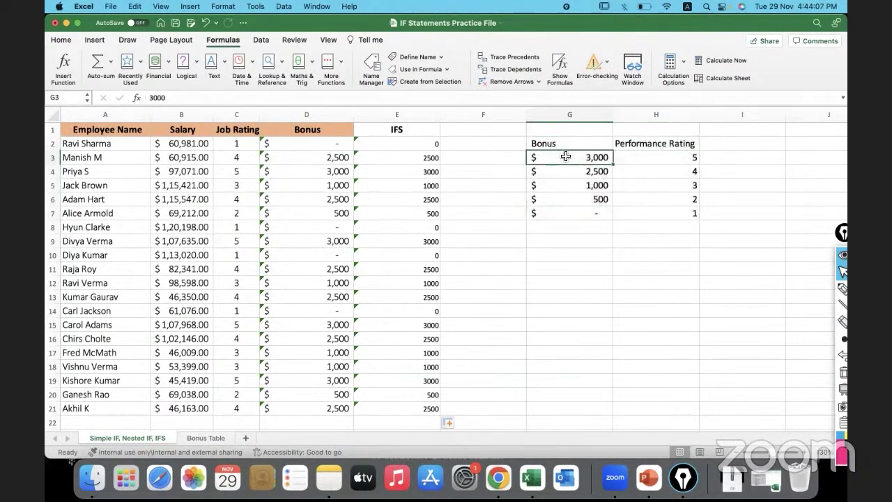
double_click(565, 156)
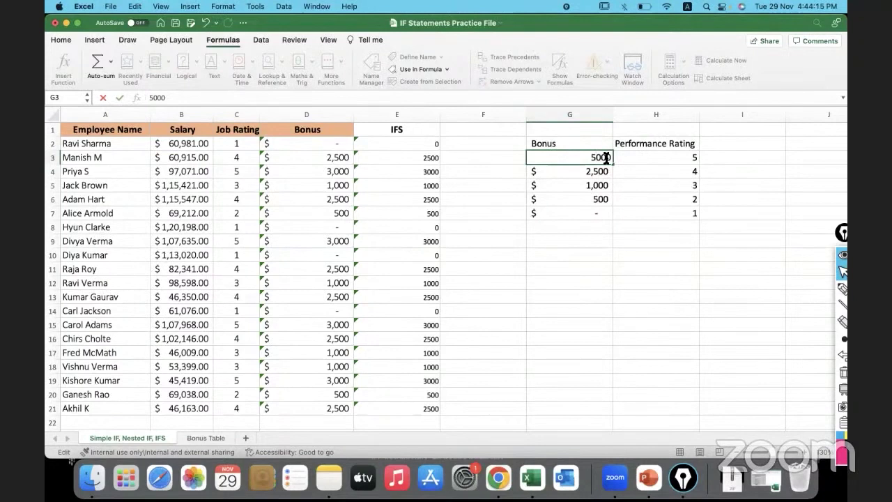
key("Return")
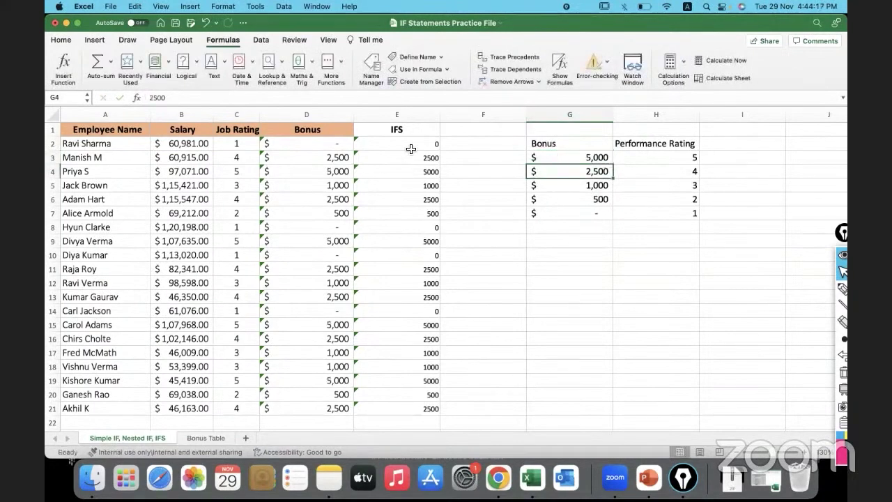
Check the recalculated Bonus and IFS results, then change G7's rating-1 bonus from 0 to 100
left_click(316, 174)
left_click_drag(316, 173, 369, 173)
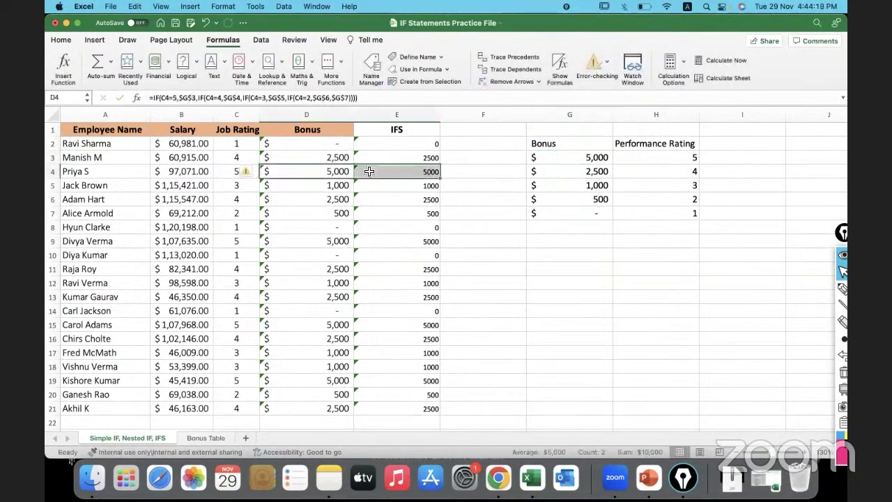
left_click(566, 272)
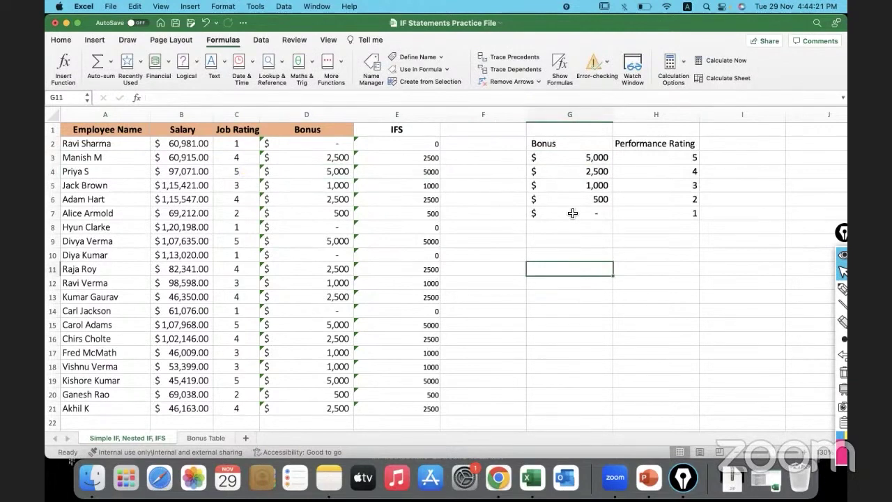
left_click(572, 213)
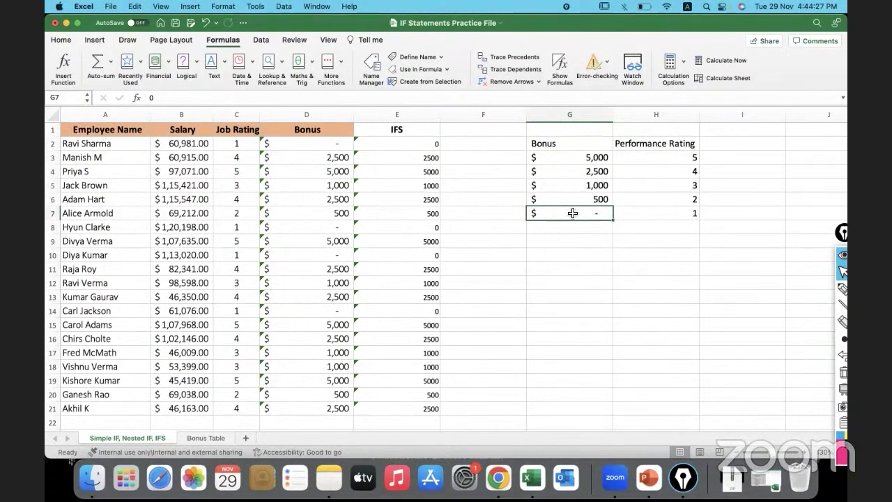
type("100")
key("Return")
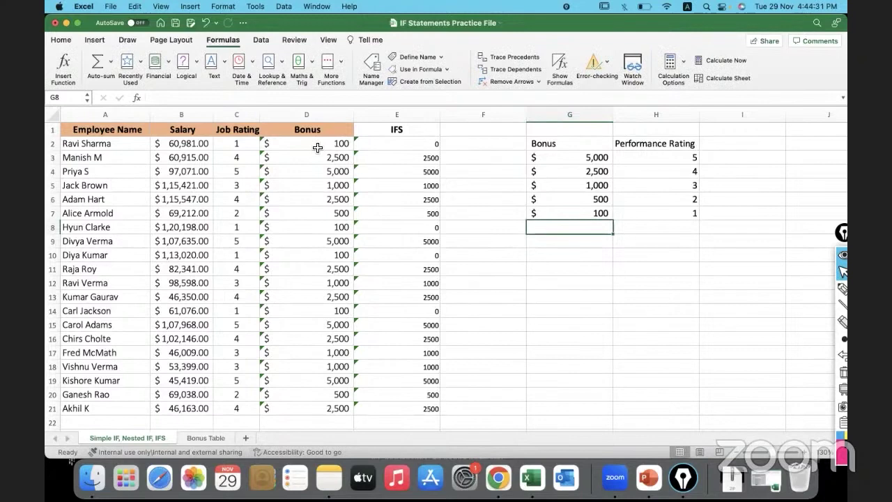
Change E2's IFS fallback result from 0 to 100 and fill the formula down to E21
left_click_drag(318, 145, 318, 349)
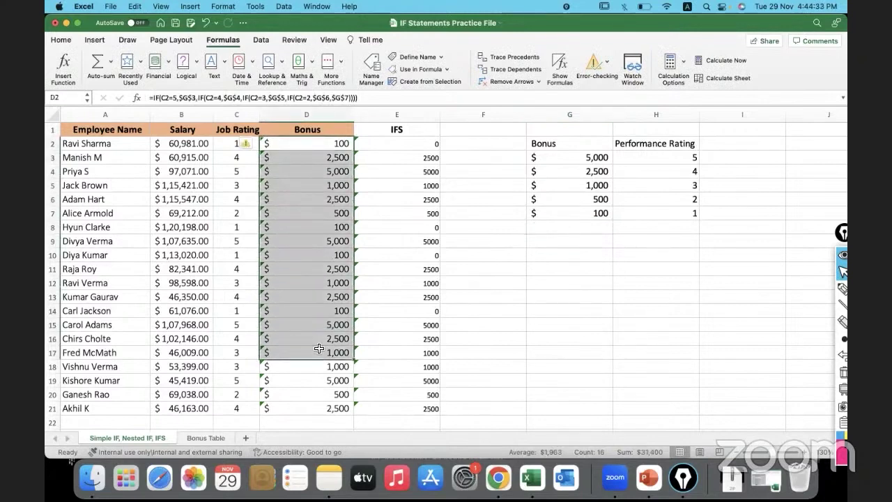
left_click(388, 141)
left_click(335, 97)
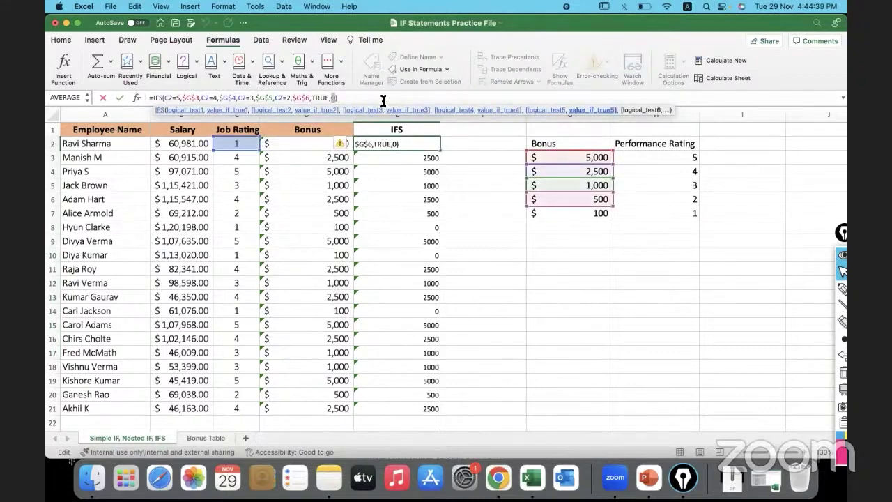
type("100")
key("Return")
left_click(423, 142)
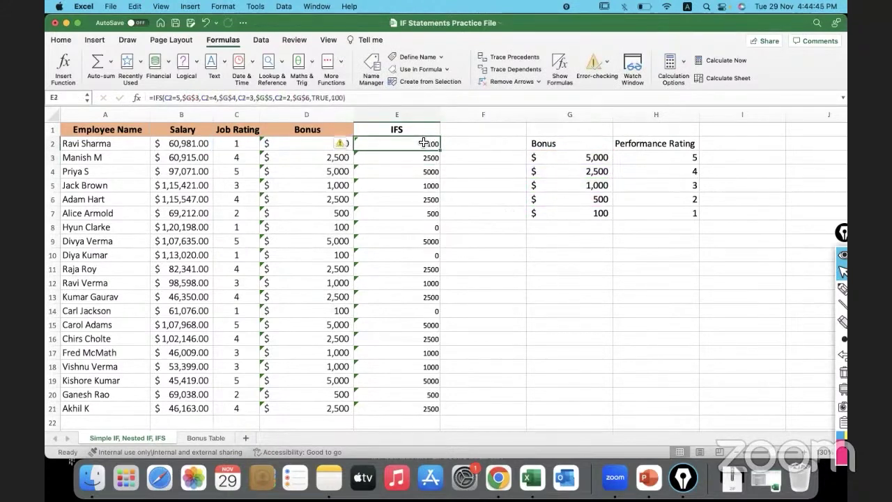
double_click(440, 151)
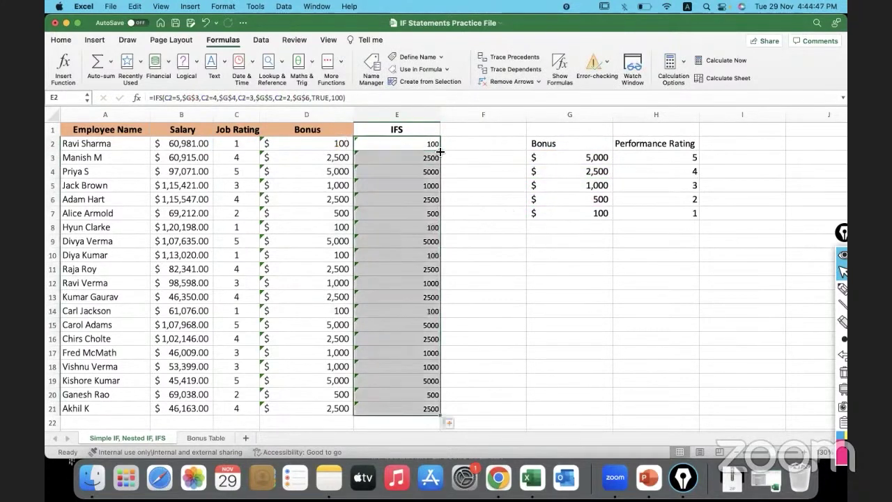
left_click(502, 260)
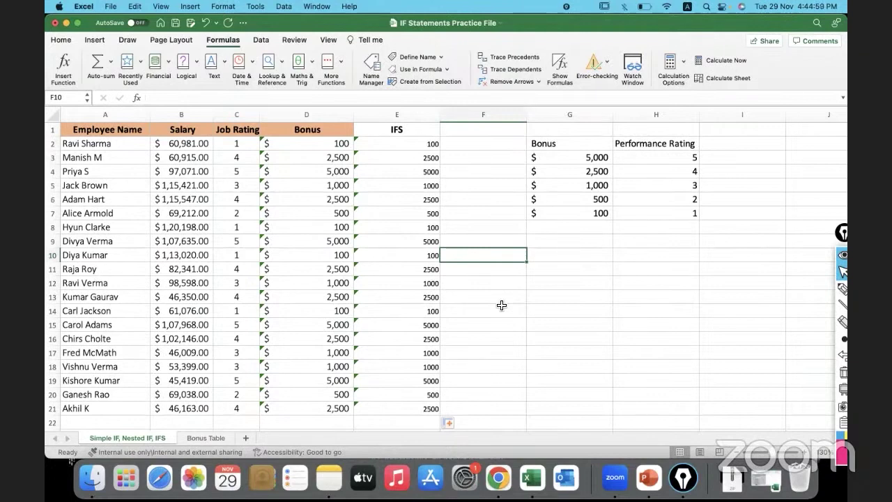
left_click(330, 147)
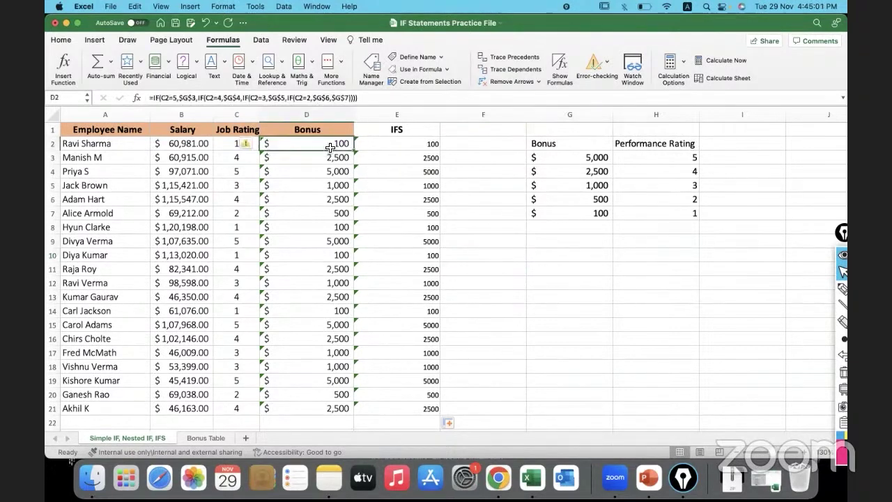
mouse_move(843, 294)
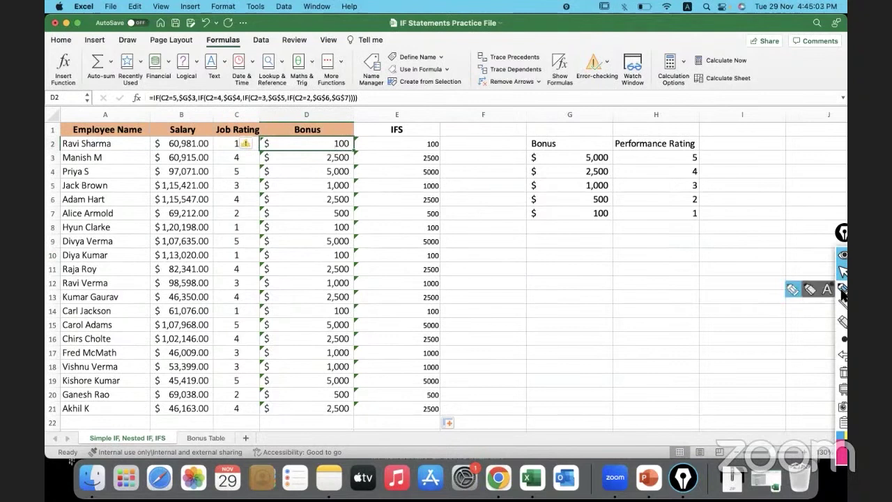
left_click(843, 294)
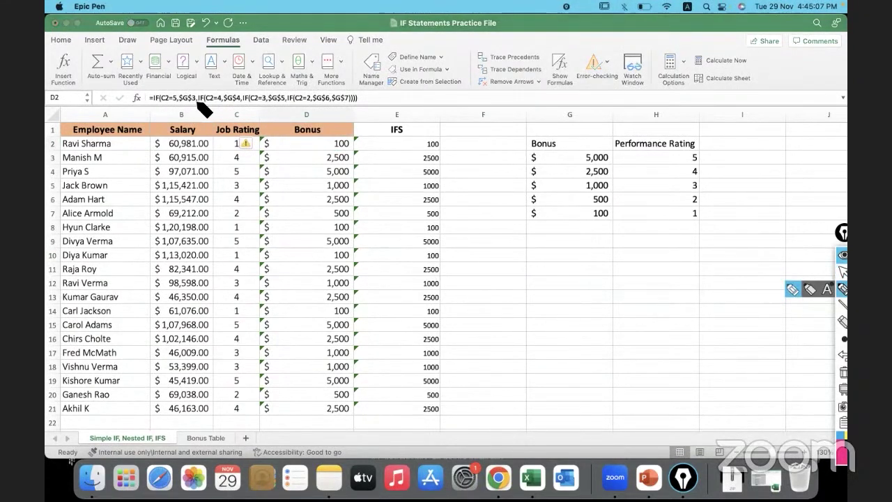
left_click_drag(197, 102, 346, 104)
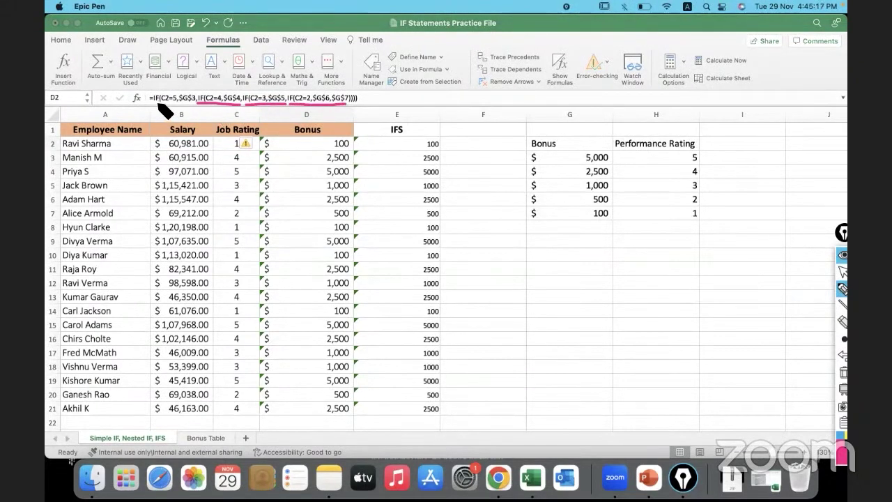
mouse_move(159, 105)
left_mouse_down()
mouse_move(191, 134)
mouse_move(218, 110)
mouse_move(230, 124)
mouse_move(284, 141)
mouse_move(317, 115)
mouse_move(326, 135)
left_mouse_up()
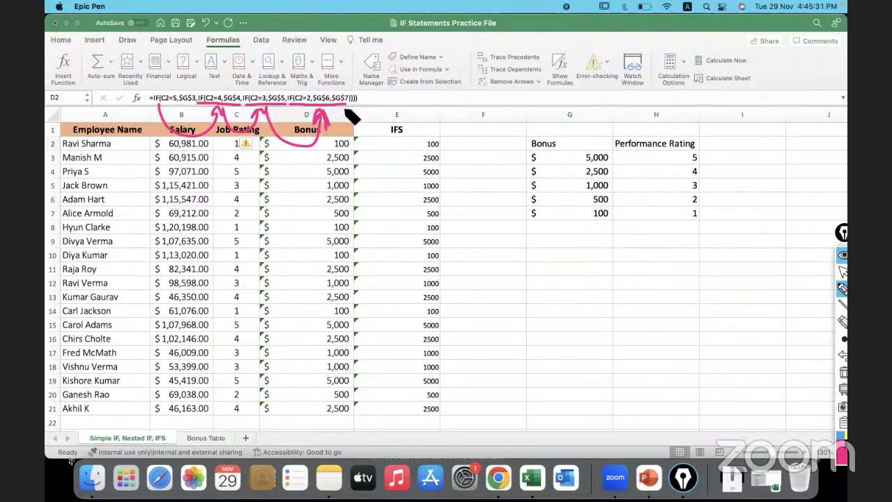
mouse_move(352, 95)
left_mouse_down()
mouse_move(336, 81)
mouse_move(291, 88)
mouse_move(296, 112)
mouse_move(341, 117)
mouse_move(357, 99)
left_mouse_up()
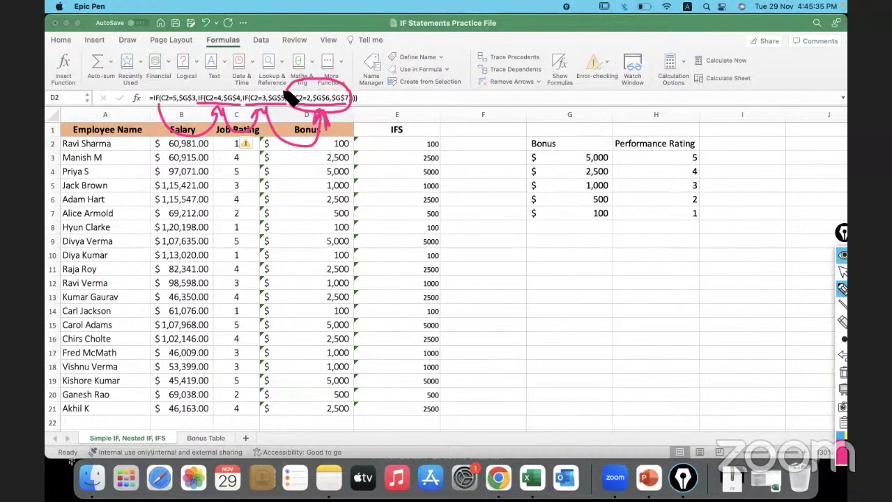
mouse_move(298, 94)
left_mouse_down()
mouse_move(293, 108)
mouse_move(230, 90)
mouse_move(221, 111)
mouse_move(174, 111)
left_mouse_up()
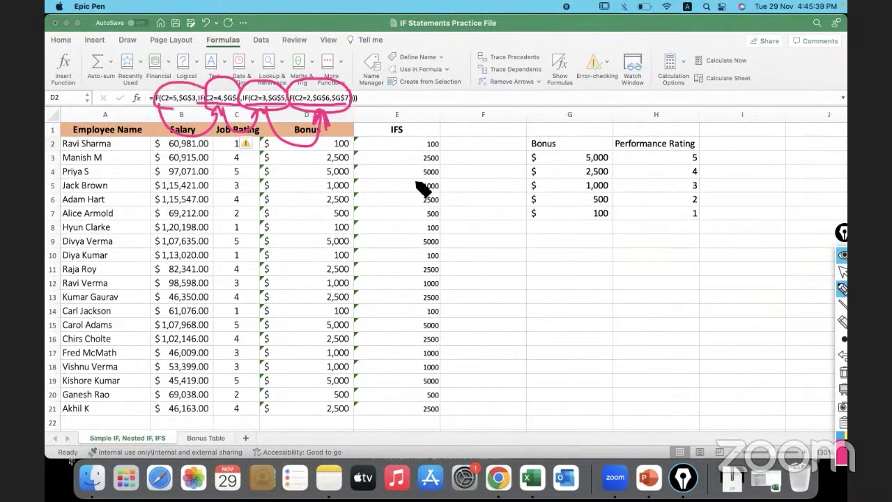
left_click(842, 374)
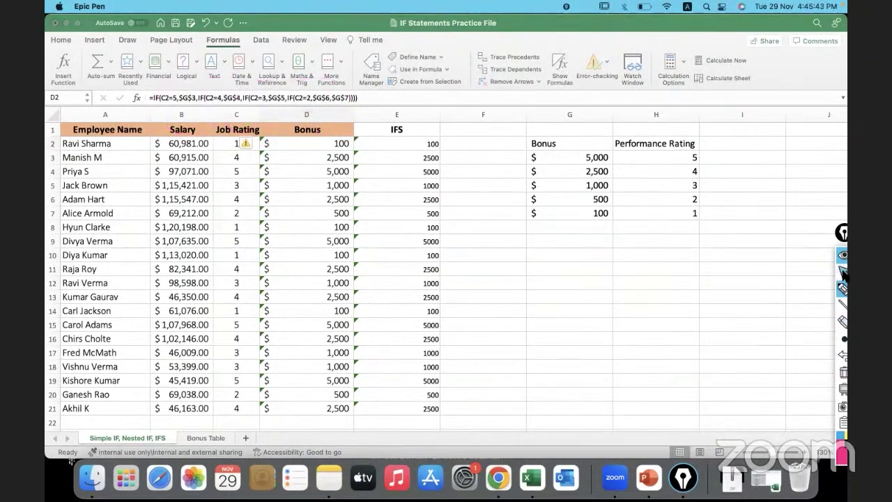
left_click(843, 272)
Review D2's nested IF formula, cancelling the edit so it stays unchanged
left_click(420, 93)
left_click_drag(421, 94, 140, 86)
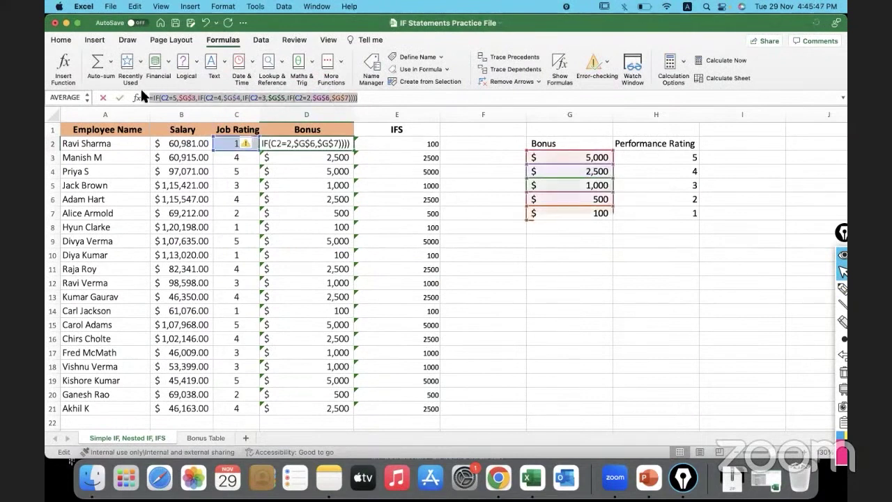
left_click(623, 327)
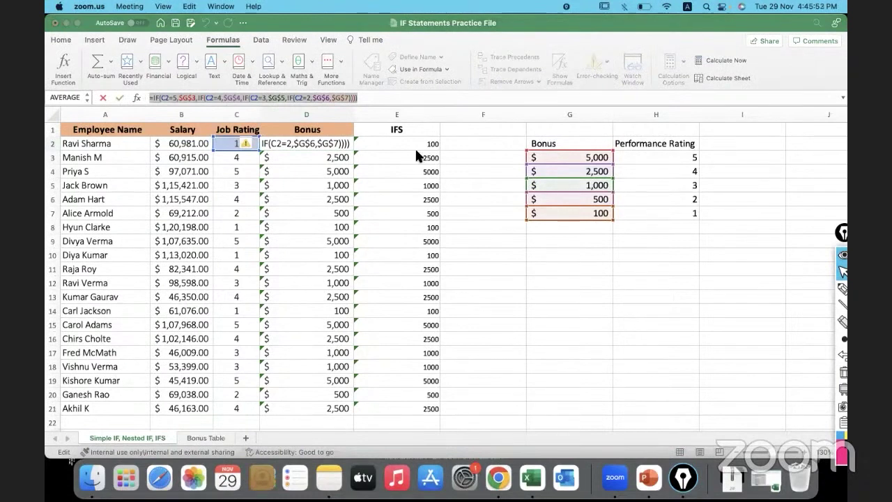
left_click(396, 139)
type("=")
left_click(396, 139)
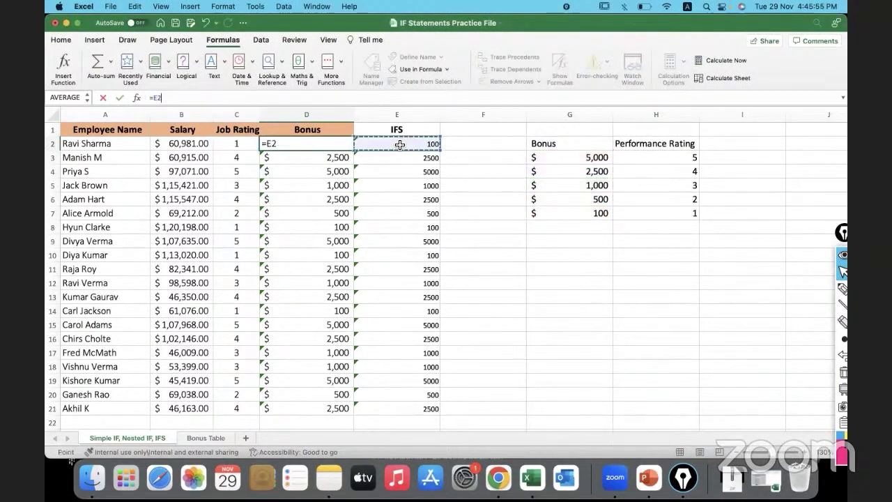
key("Escape")
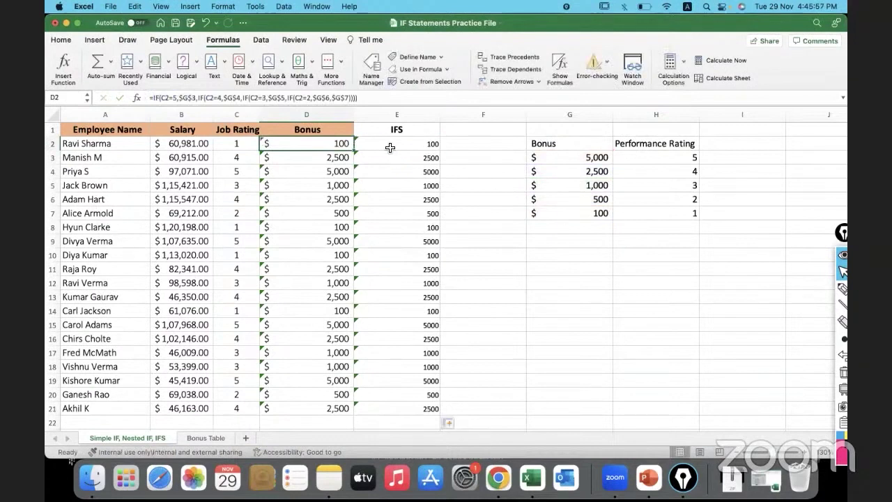
Review E2's IFS formula with its TRUE,100 fallback and confirm it unchanged
left_click(389, 148)
left_click_drag(348, 98, 125, 90)
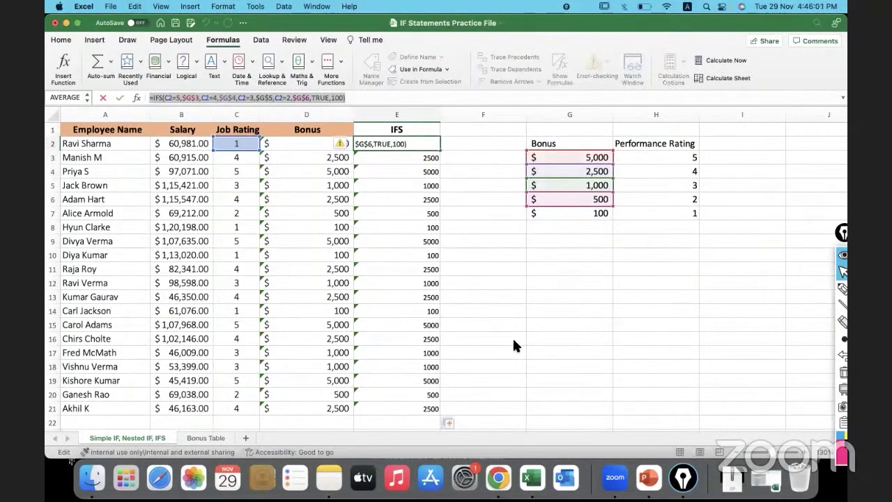
left_click(555, 345)
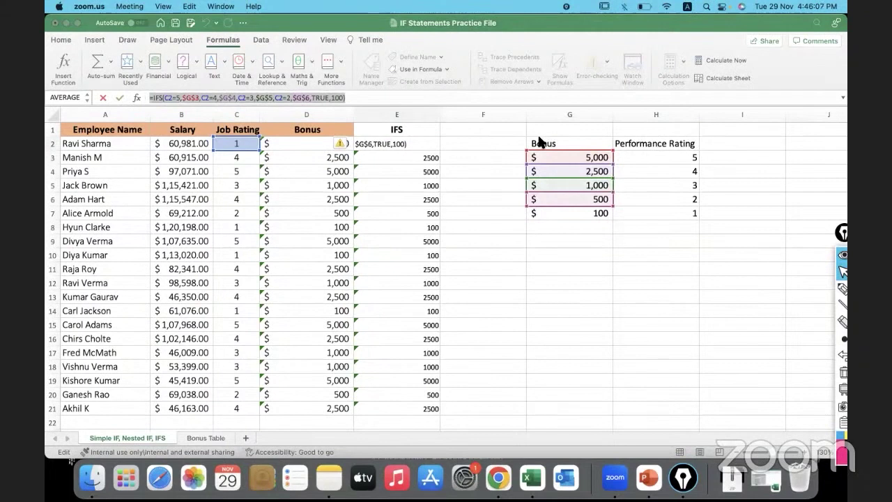
left_click(535, 279)
key("ctrl+Return")
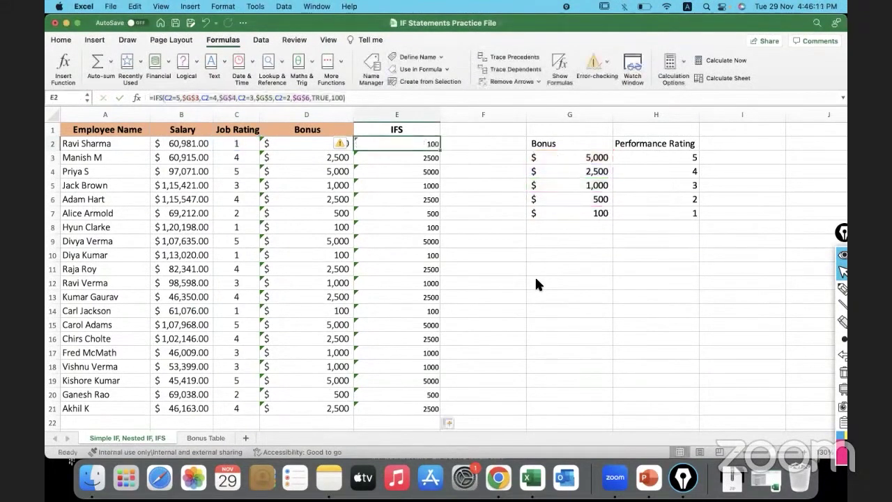
left_click(506, 263)
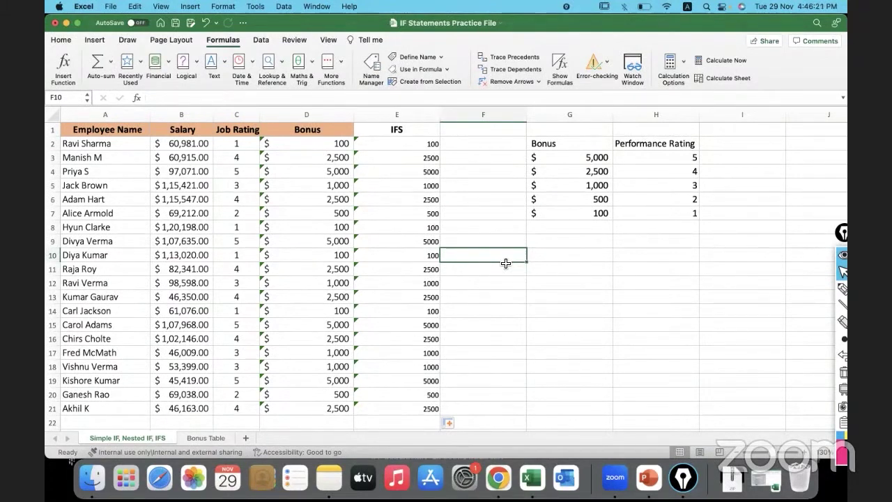
left_click(616, 273)
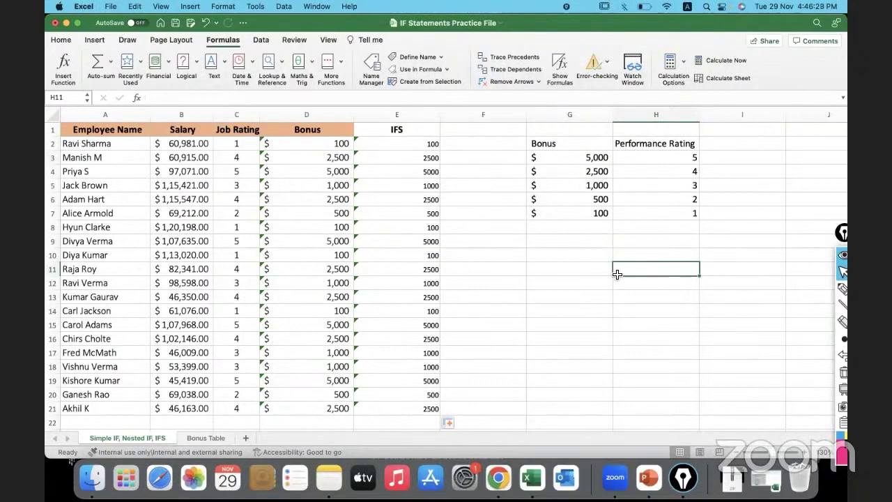
left_click(395, 143)
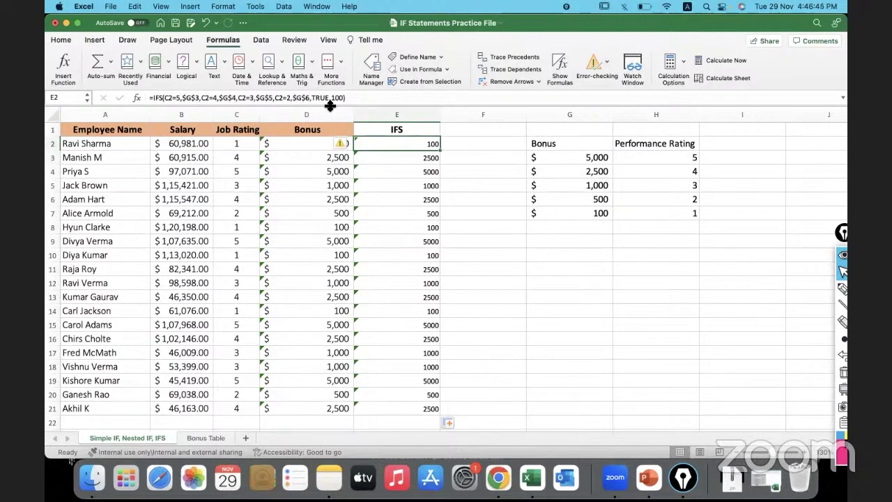
left_click(565, 323)
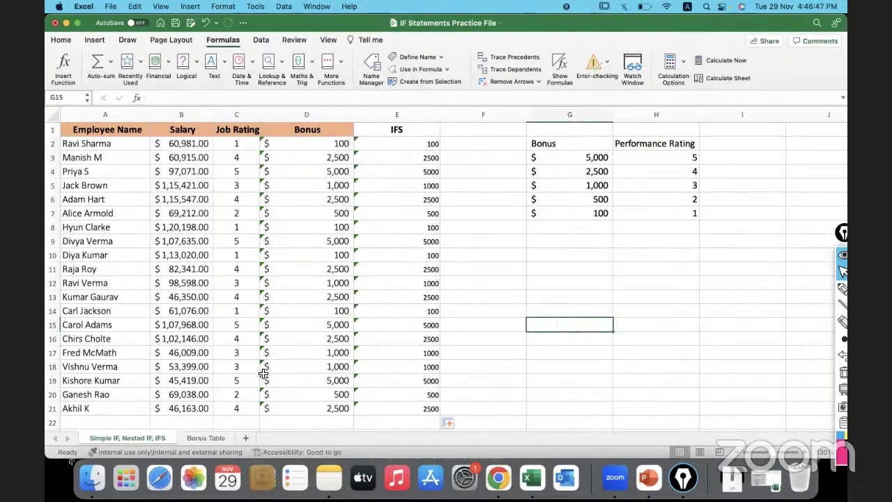
Close the IF Statements workbook without saving, plus the stray VLOOKUP Exact workbook
left_click(57, 23)
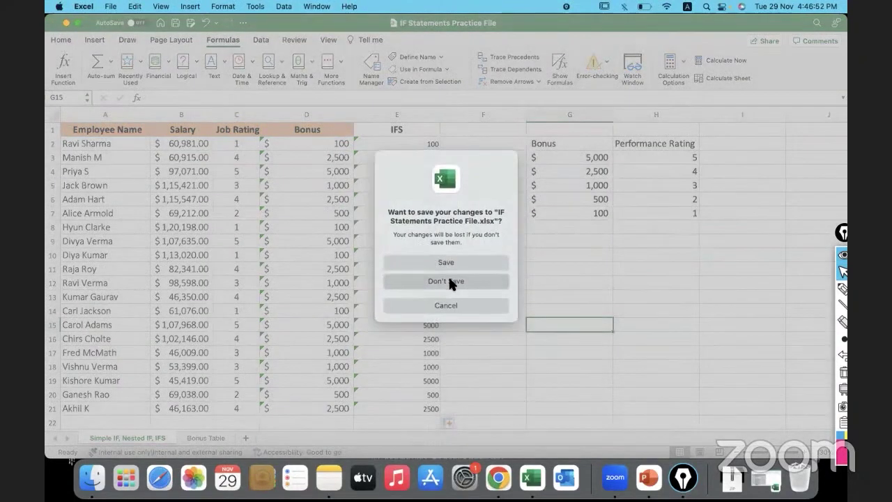
left_click(449, 279)
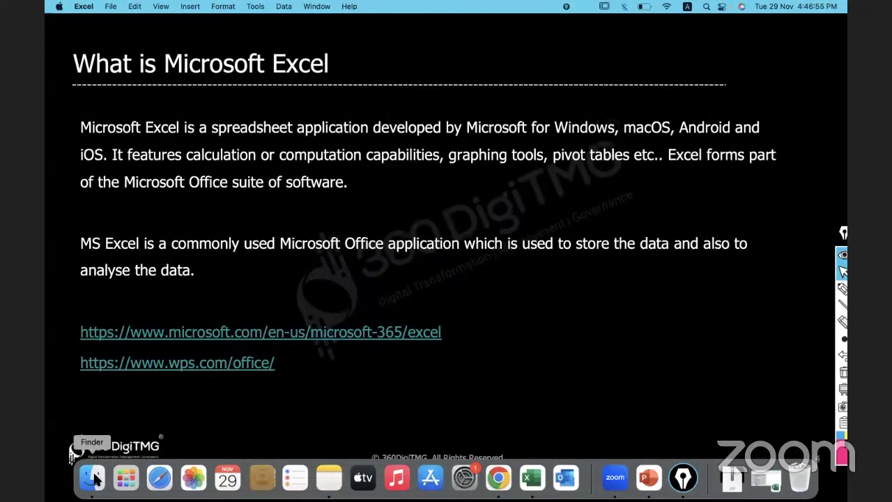
left_click(94, 479)
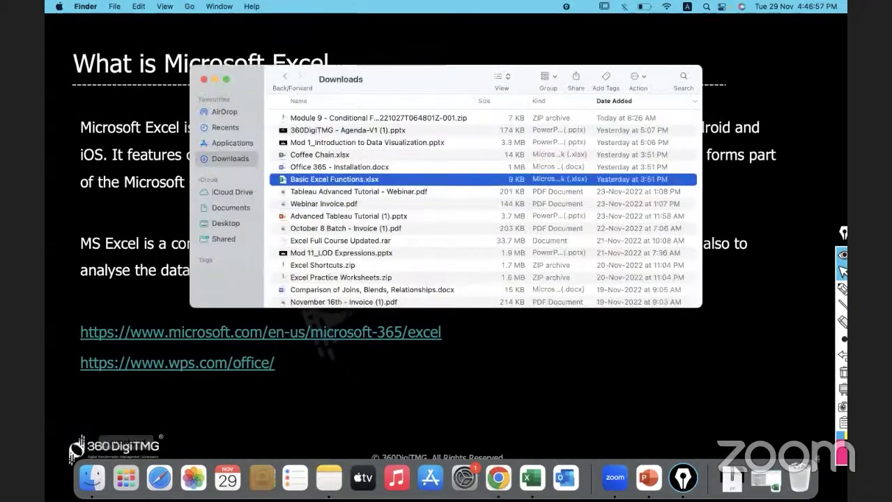
left_click(533, 481)
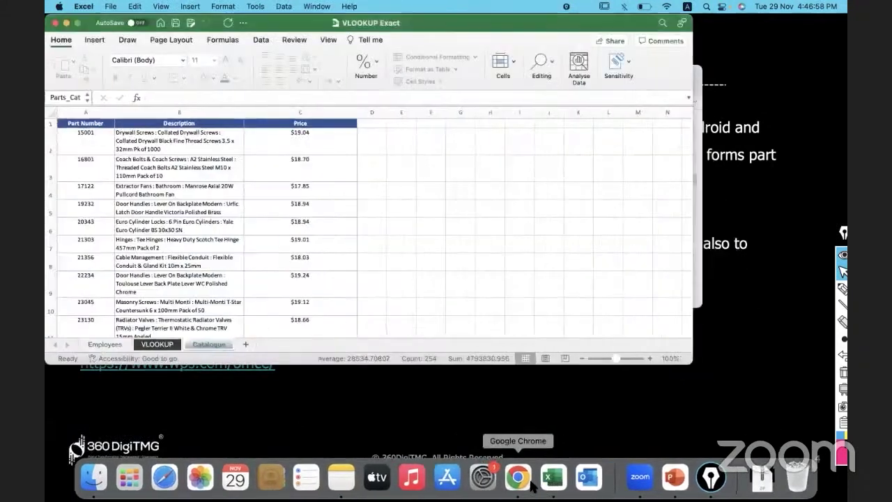
left_click(56, 25)
Open Practice file for IFS functions.xlsx from Documents > Excel Material - 360DigiTMG in Finder
left_click(94, 479)
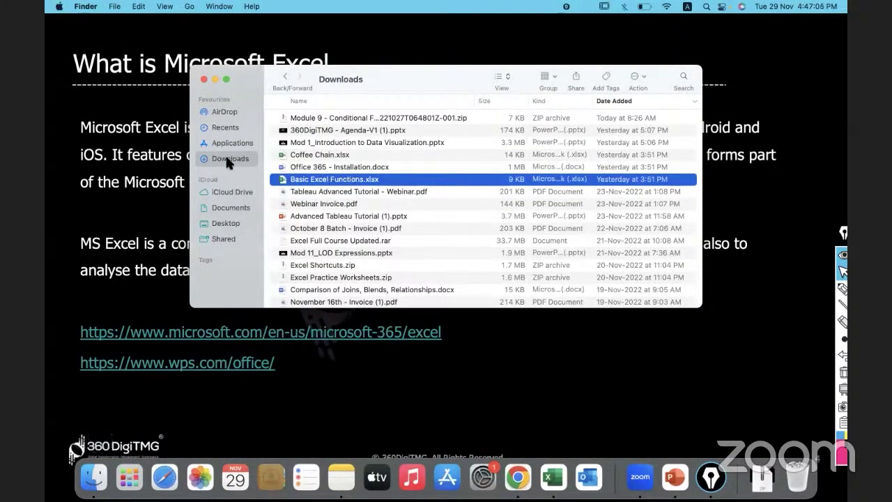
left_click(231, 208)
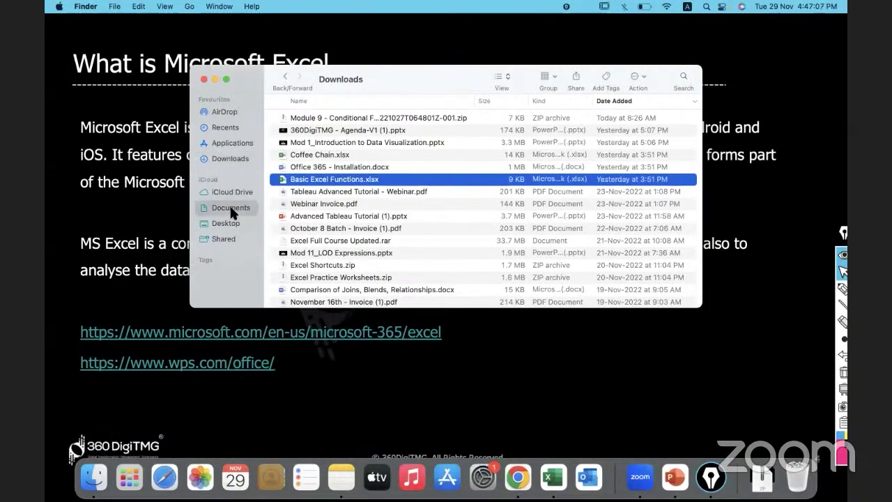
double_click(388, 193)
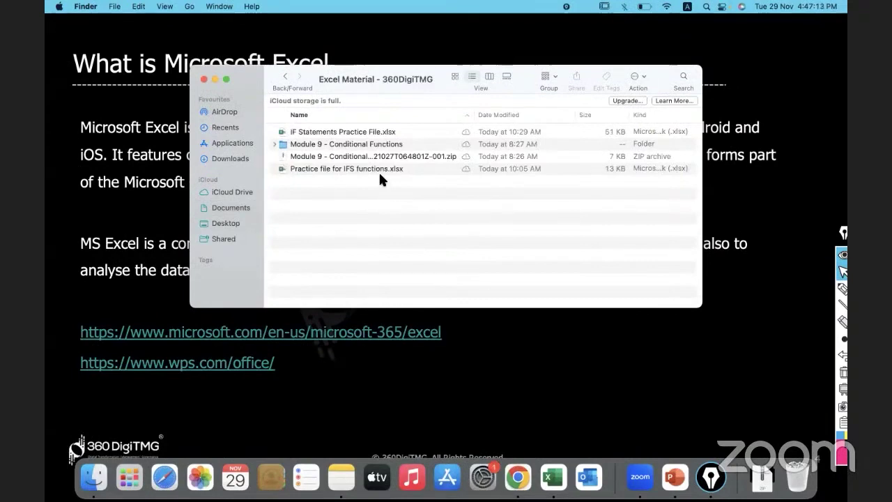
left_click(380, 169)
double_click(380, 169)
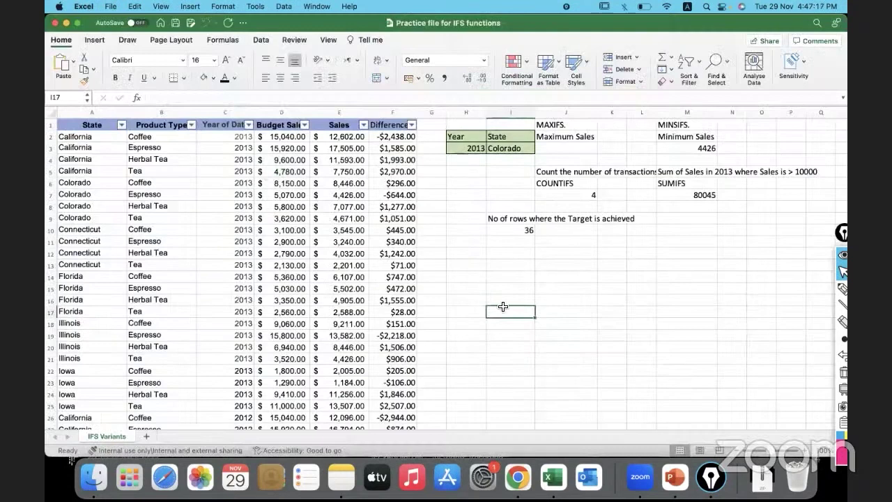
left_click(596, 338)
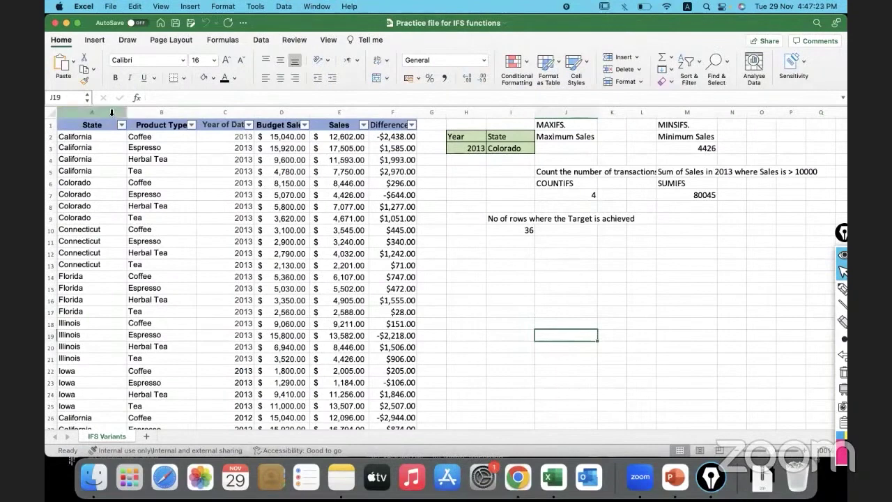
left_click(163, 111)
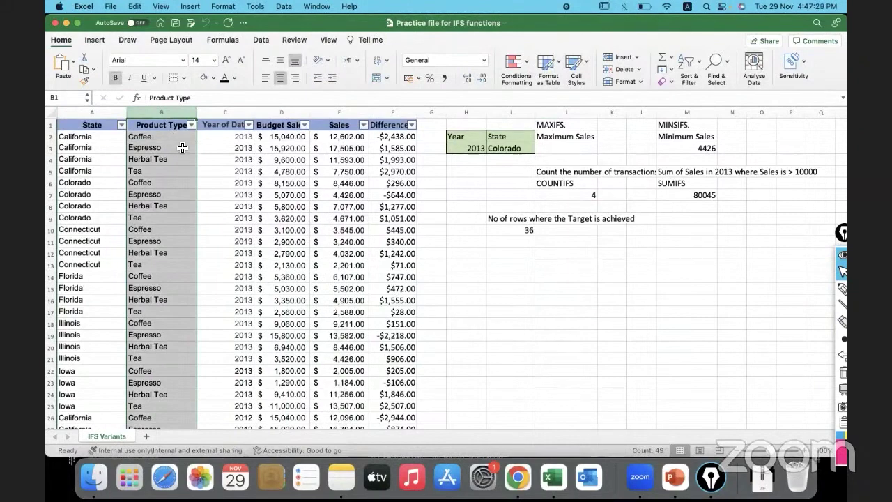
left_click(117, 113)
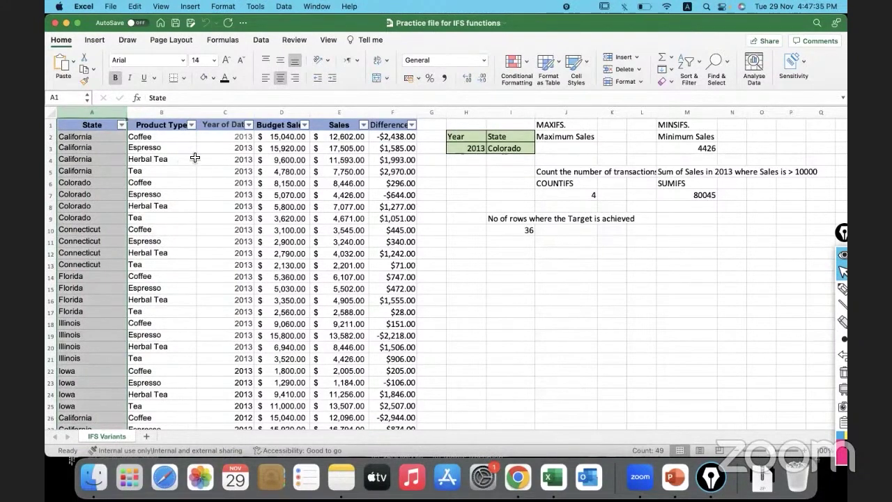
left_click_drag(221, 140, 206, 360)
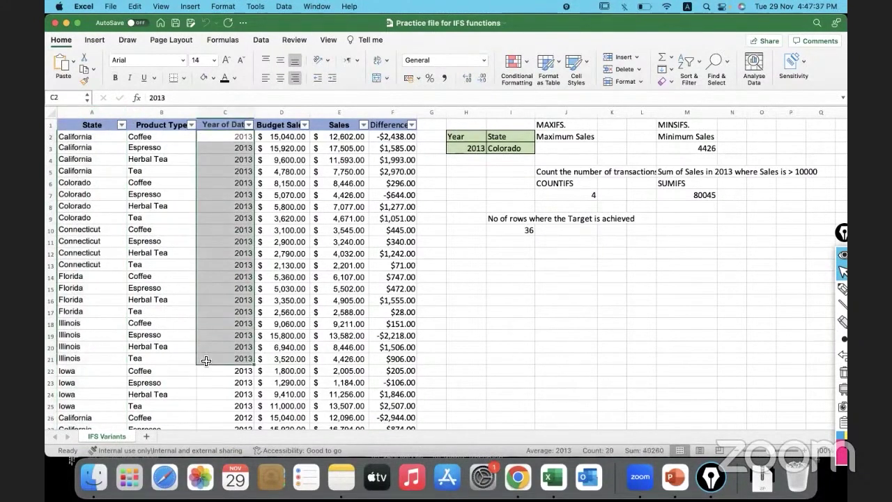
scroll(206, 360, "down", 5)
scroll(206, 360, "down", 5)
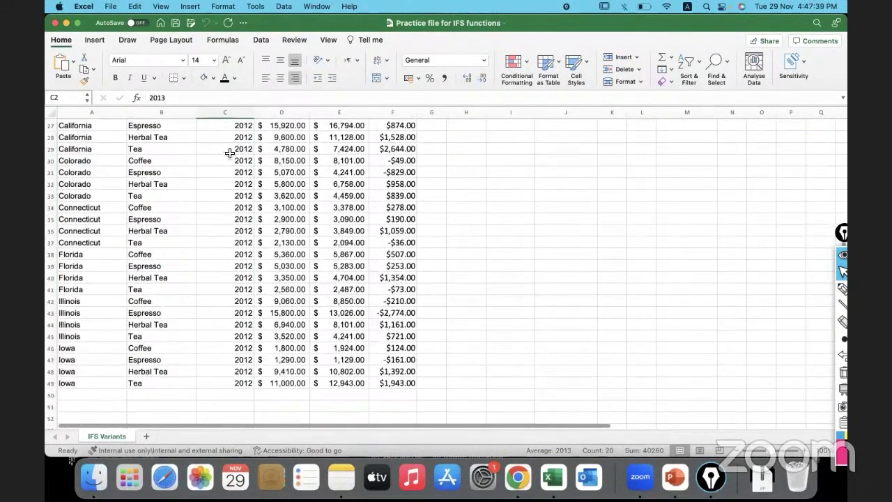
left_click_drag(224, 138, 229, 371)
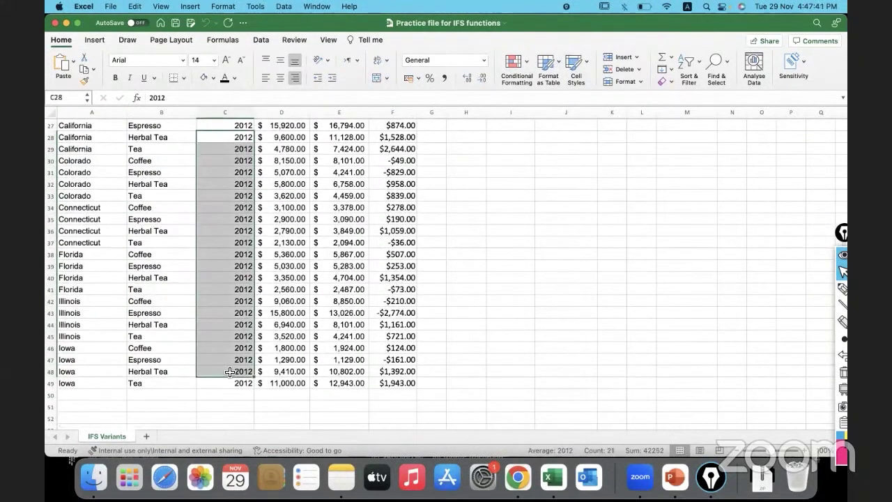
left_click_drag(161, 138, 169, 344)
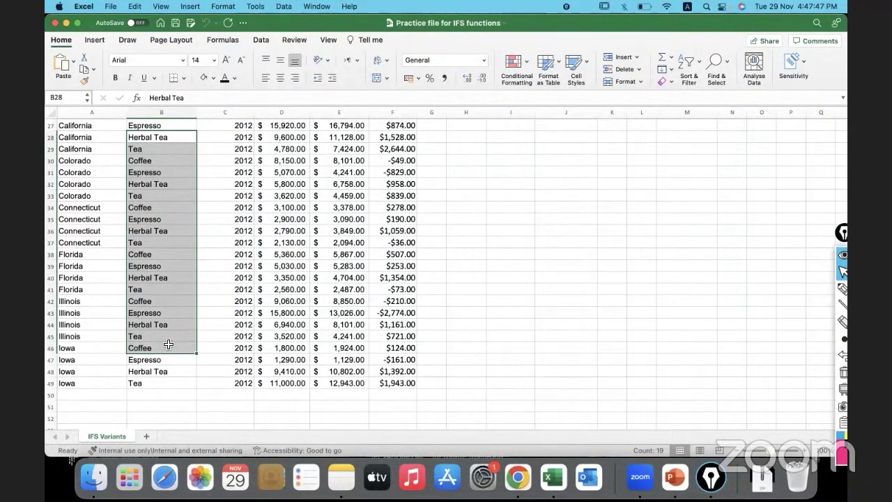
left_click_drag(92, 138, 110, 338)
scroll(240, 292, "up", 9)
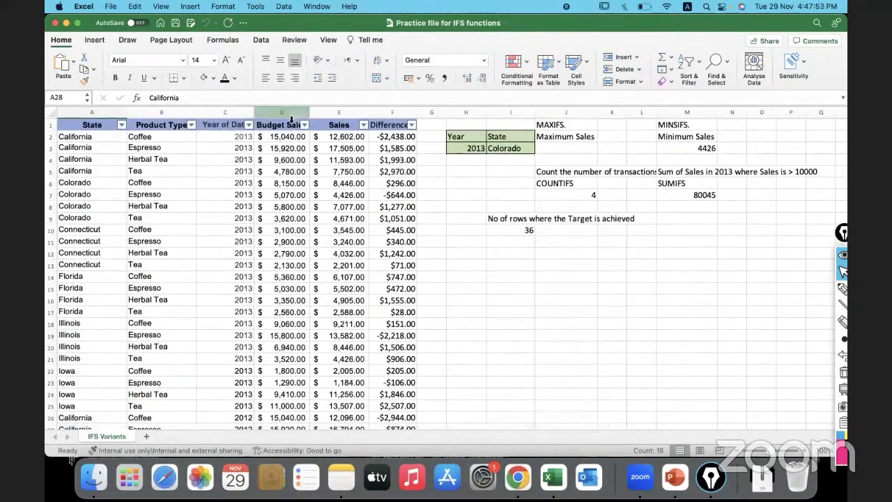
Rename the Budget Sales header in D1 to Target Sales
left_click(286, 124)
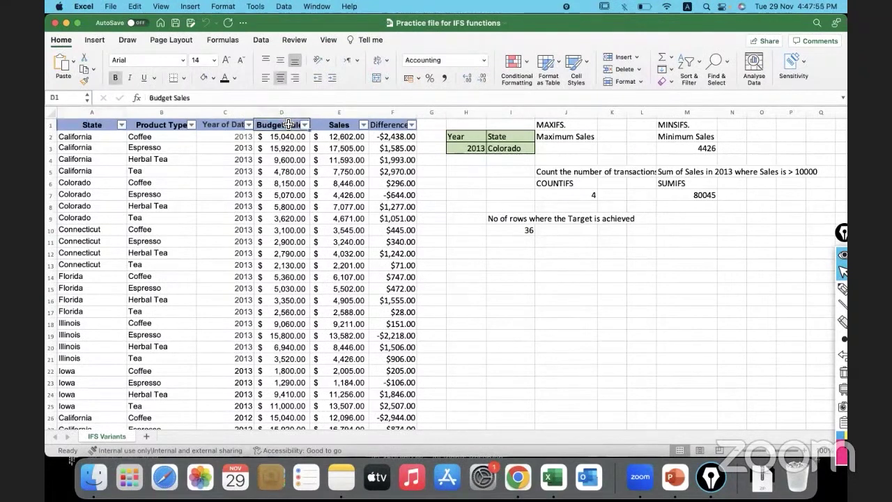
double_click(285, 123)
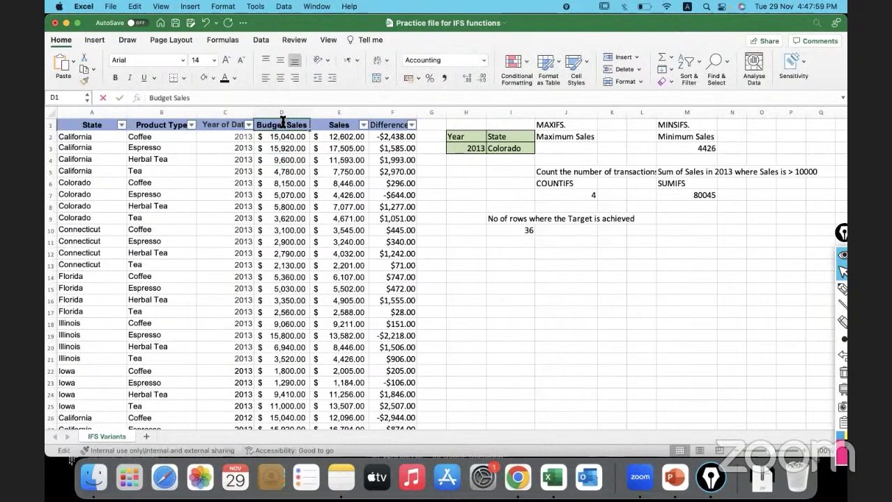
type("target")
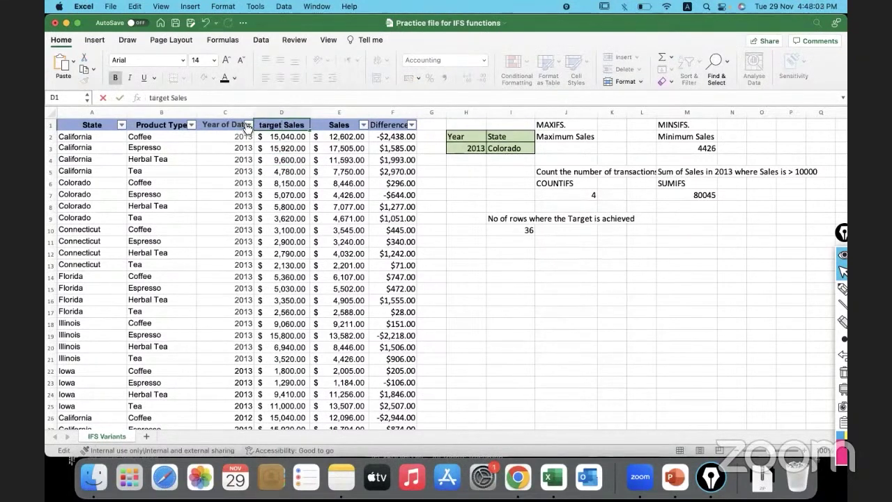
key("Home")
key("Delete")
type("T")
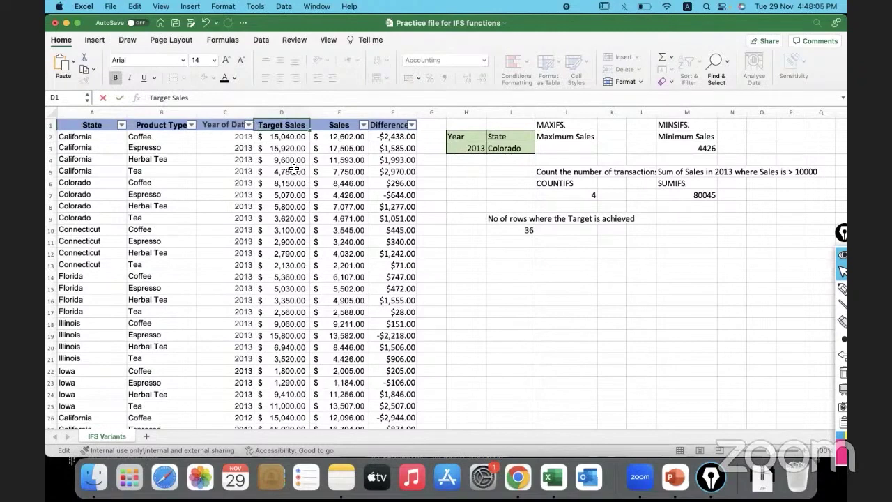
left_click(293, 184)
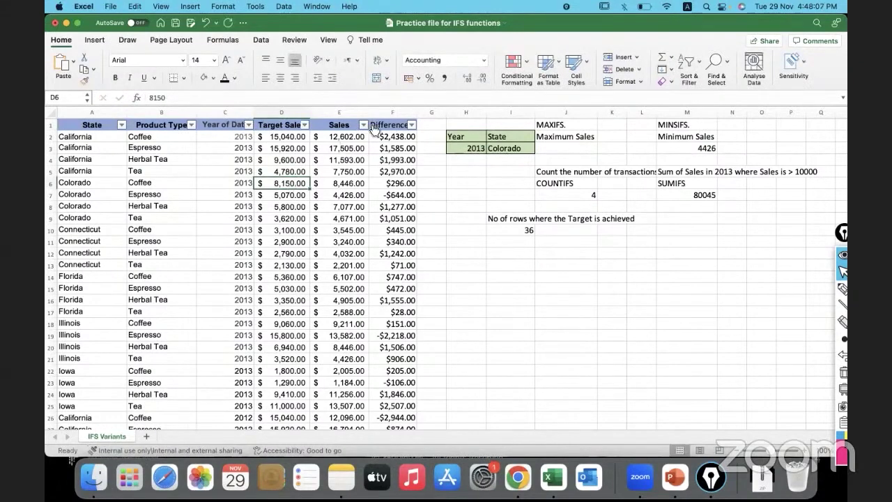
Rename the Sales header in E1 to Actual Sales
left_click(348, 112)
double_click(325, 125)
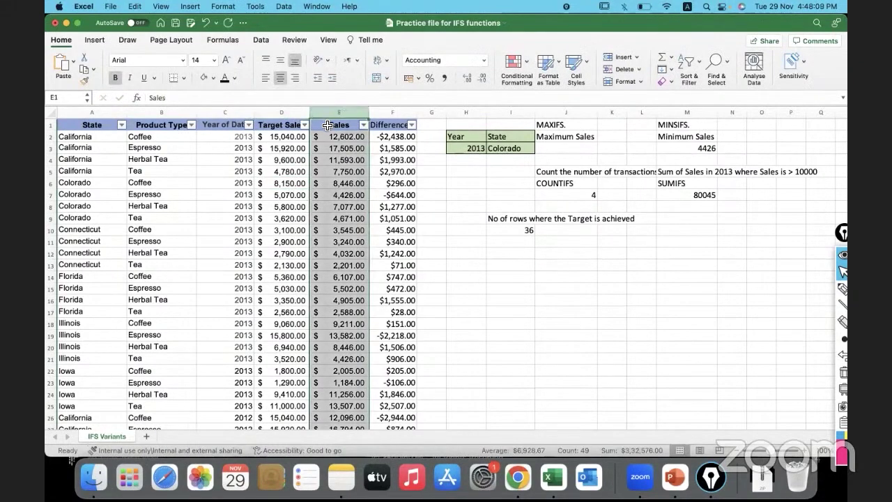
type("Actual")
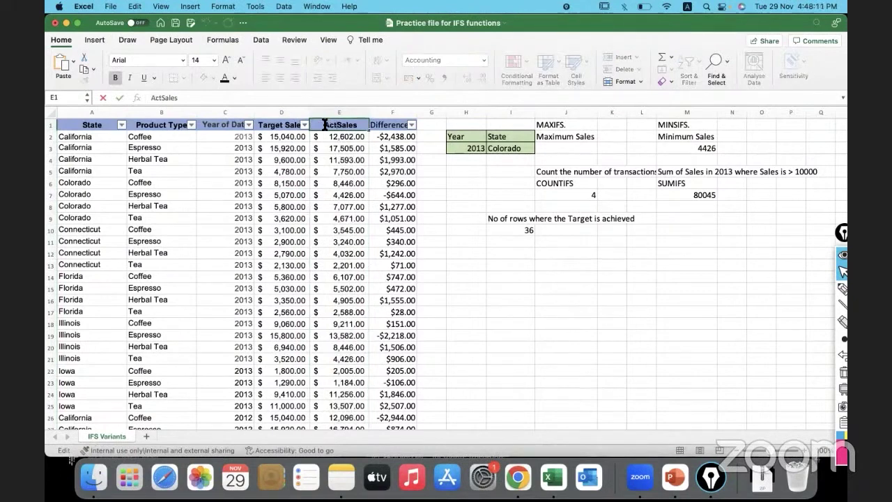
left_click(385, 232)
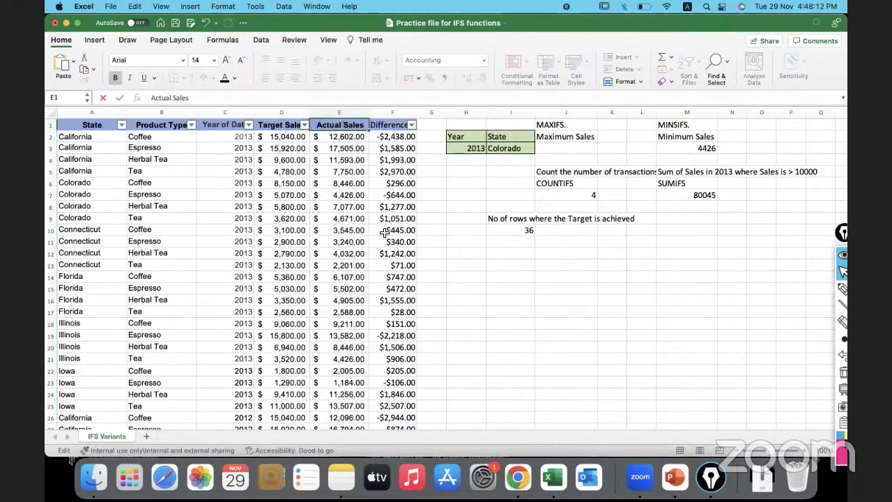
Inspect F2's Difference formula against the row-2 target and actual sales values
left_click(394, 138)
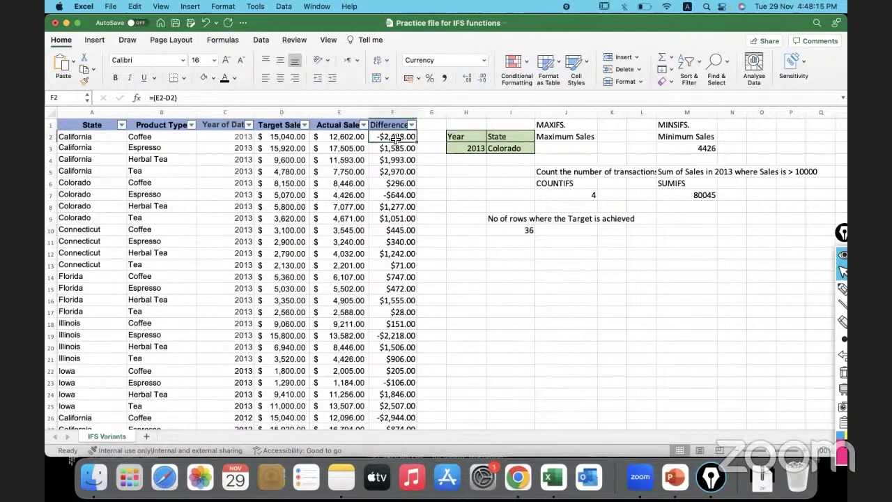
left_click(354, 137)
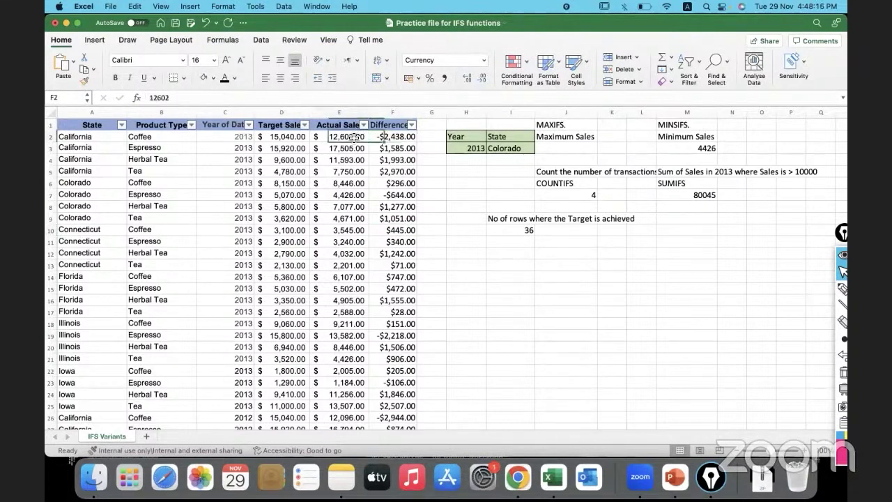
left_click(298, 138)
left_click(378, 138)
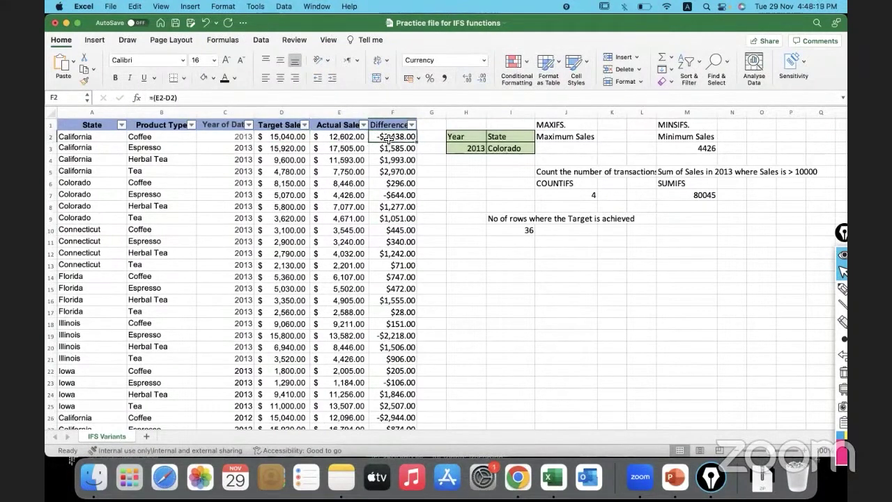
left_click(186, 97)
Review the Difference formulas in F2 and F3, cancelling the edit without changes
left_click_drag(186, 97, 146, 97)
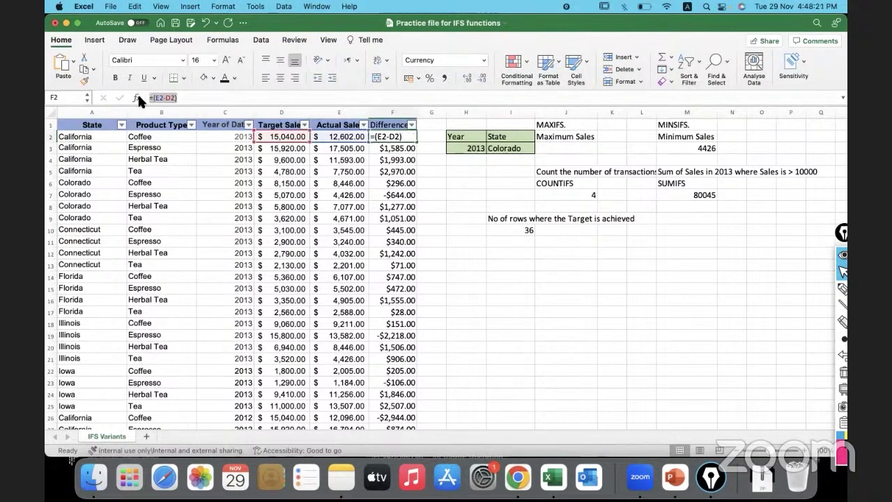
left_click(392, 113)
key("Escape")
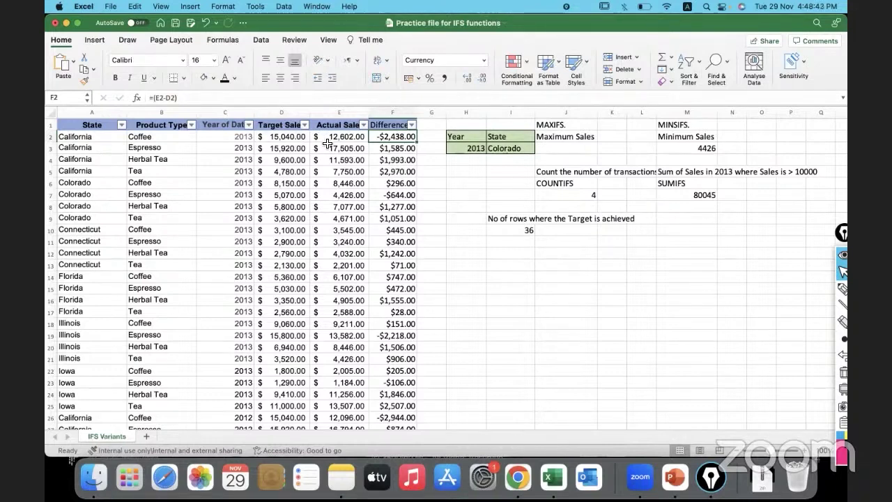
left_click(398, 152)
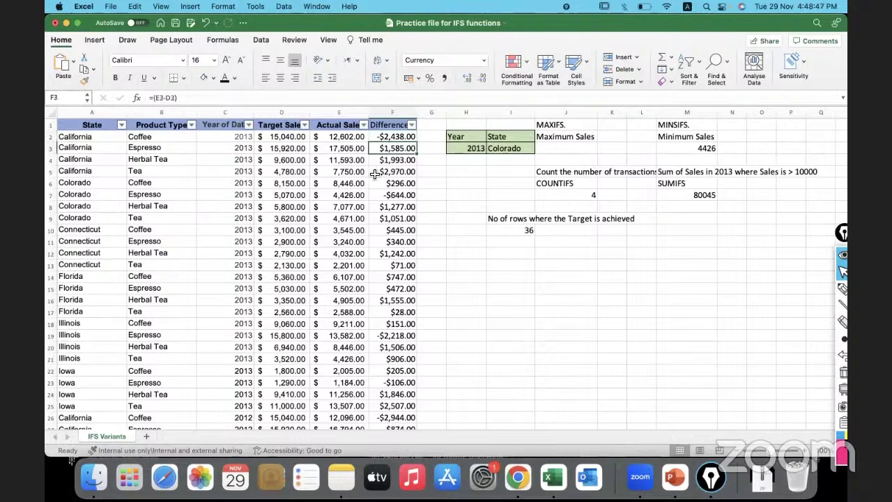
left_click_drag(301, 151, 324, 152)
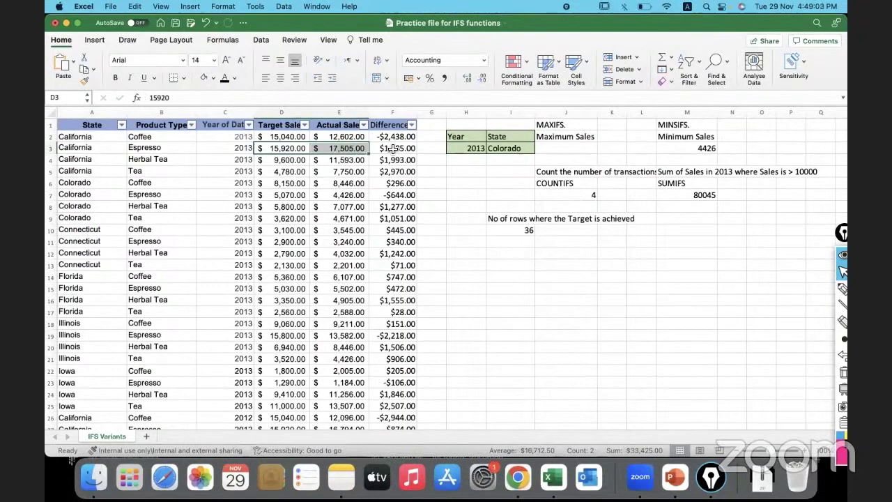
left_click(391, 148)
Compare D3 target and E3 actual sales with F3's =(E3-D3), then bring up the practice-workbooks folder
left_click(317, 148)
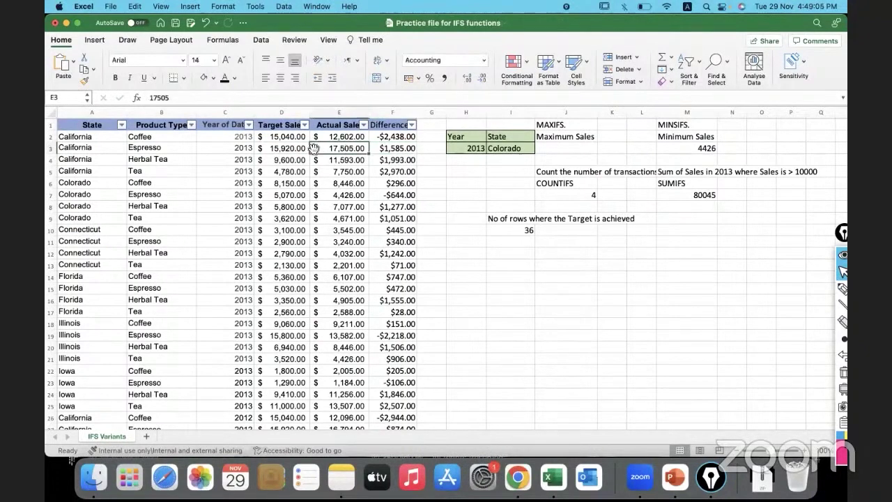
left_click(300, 149)
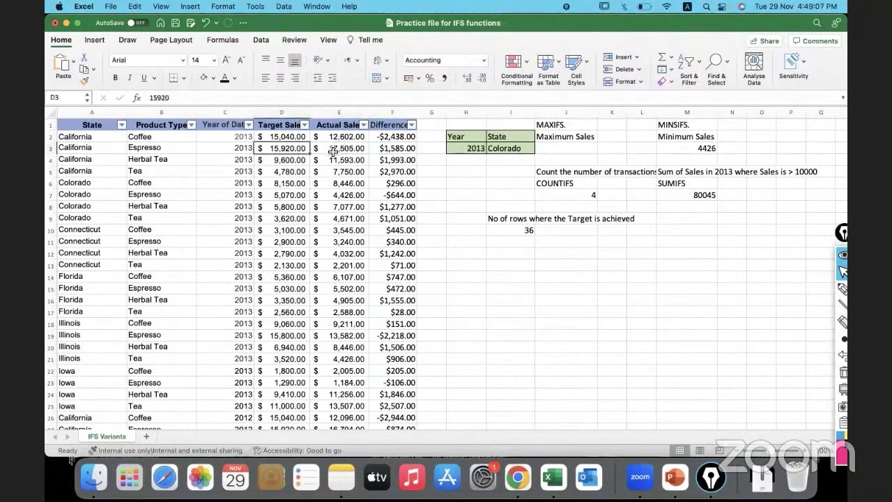
left_click(333, 151)
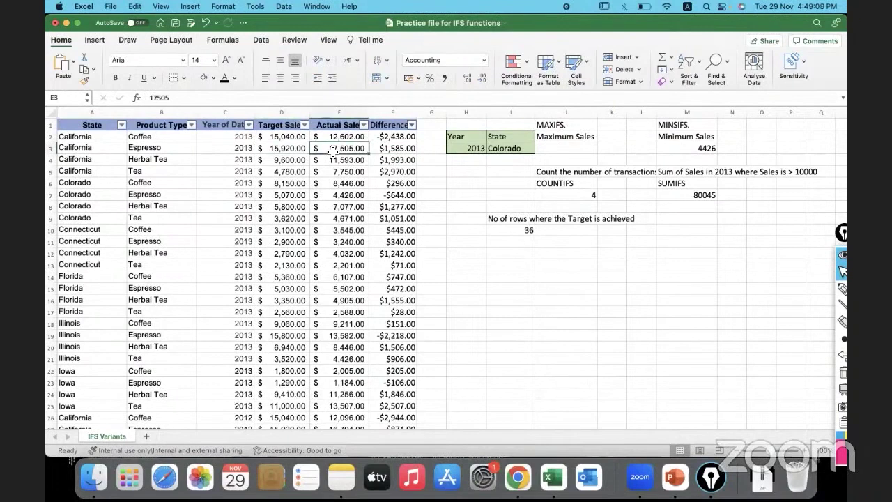
left_click(393, 149)
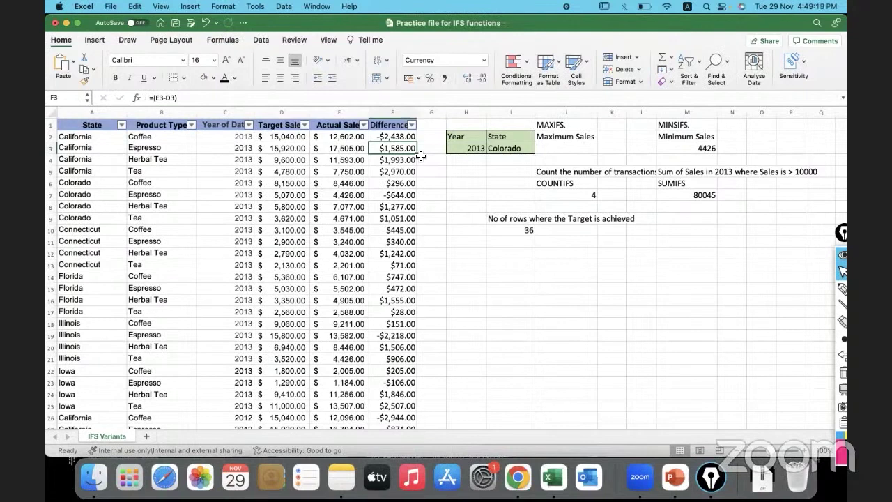
left_click(455, 273)
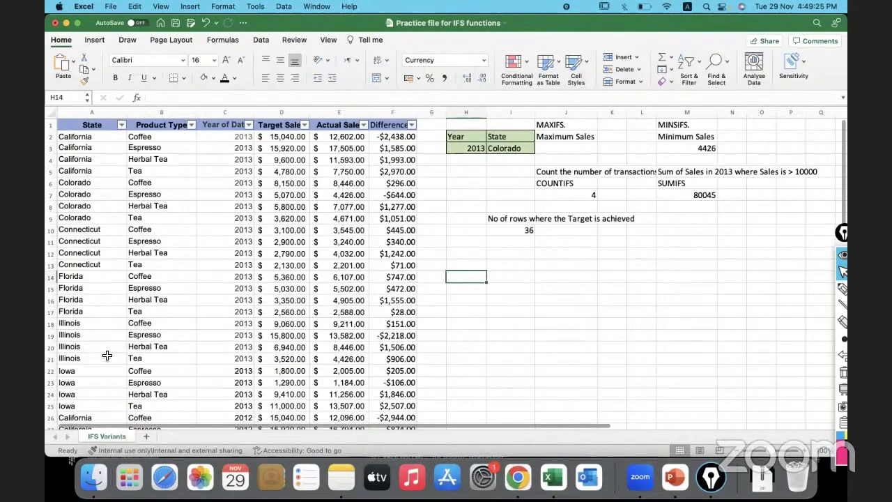
left_click(94, 477)
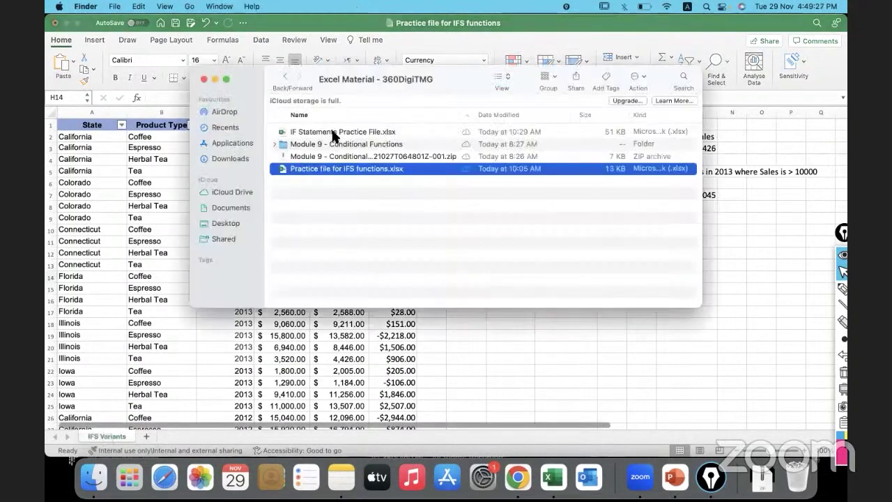
Open IF Statements Practice File.xlsx from Finder and start editing Bonus cell D2
left_click(333, 132)
double_click(333, 133)
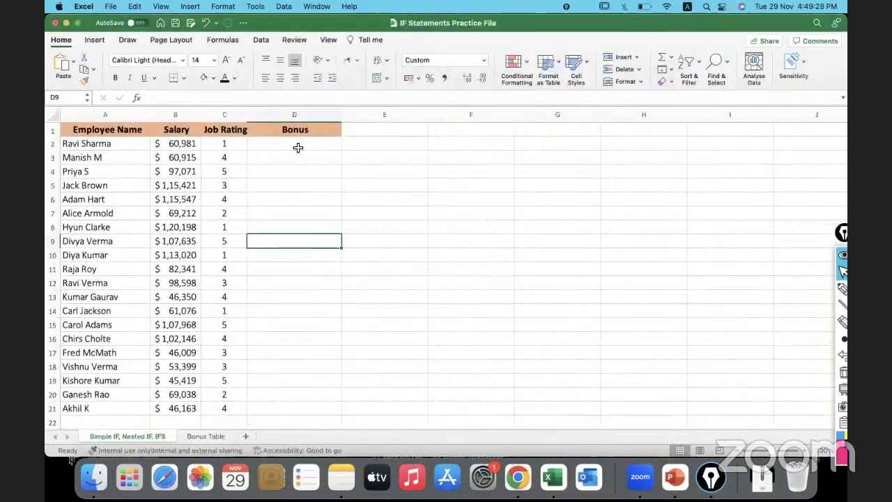
left_click(298, 145)
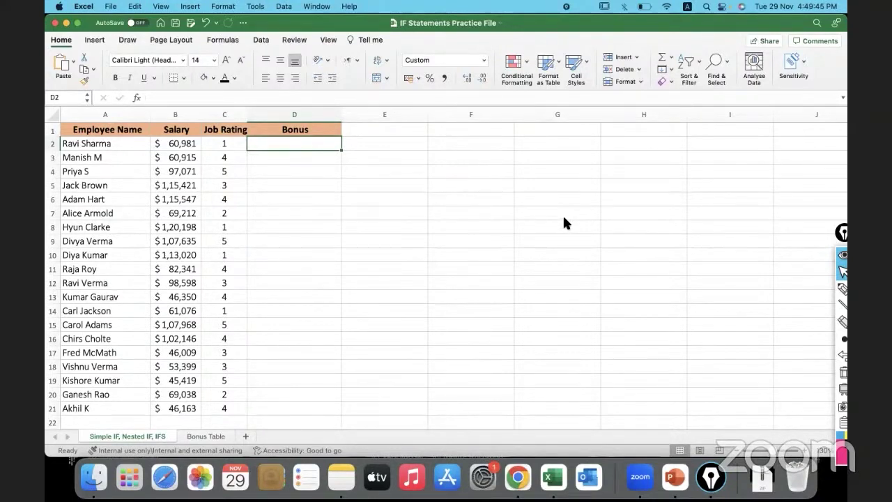
double_click(310, 144)
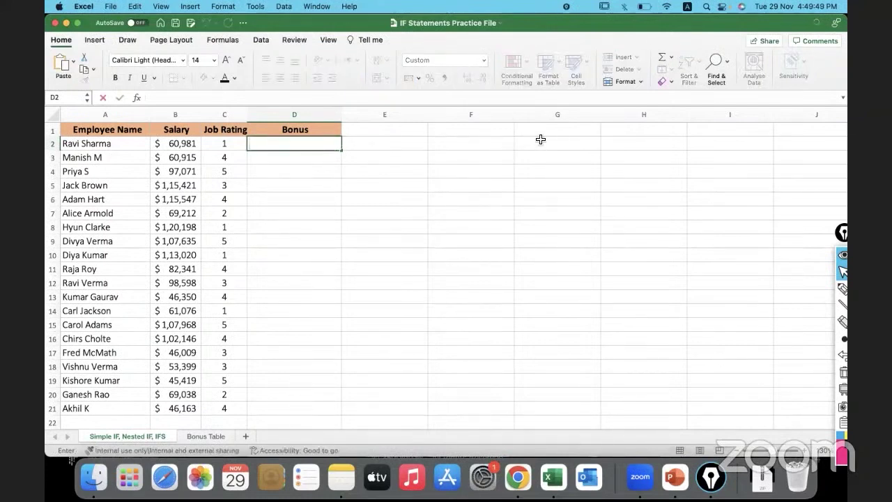
Copy the Bonus Table sheet's A1:B6 bonus-and-rating table and paste it at G2
left_click(215, 436)
left_click_drag(88, 124, 148, 177)
key("super+c")
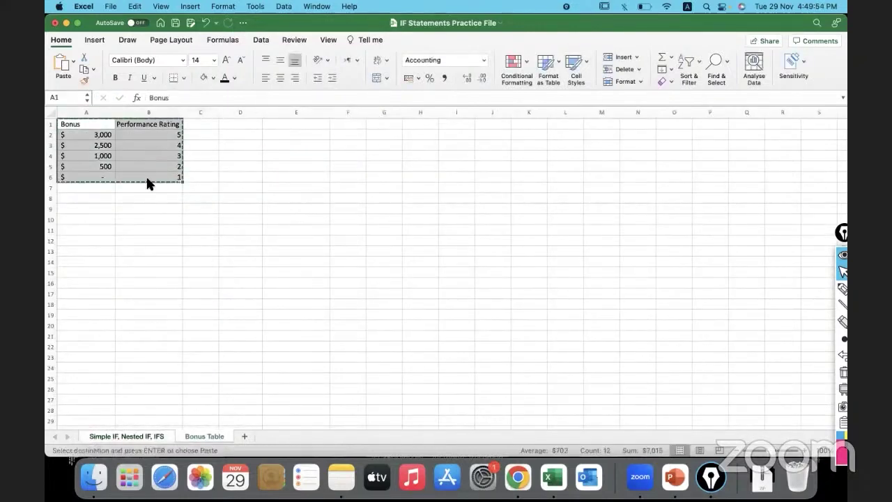
left_click(120, 435)
left_click(466, 145)
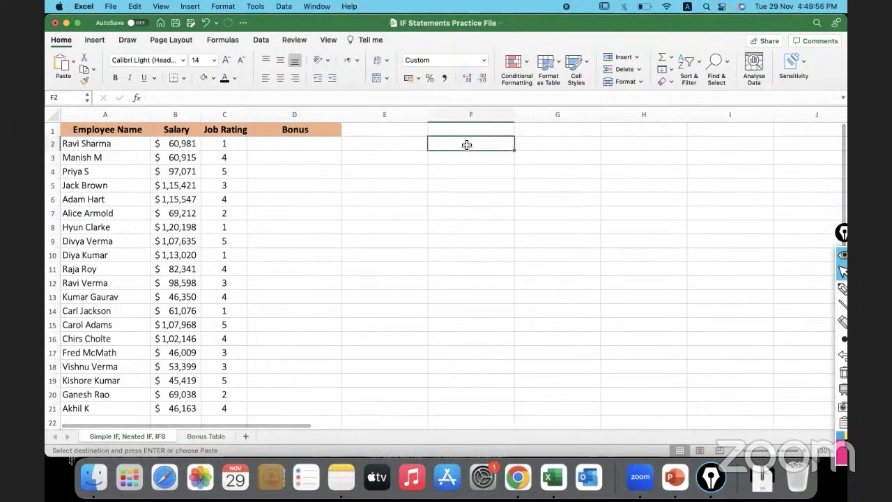
left_click(536, 143)
key("super+v")
left_click(534, 155)
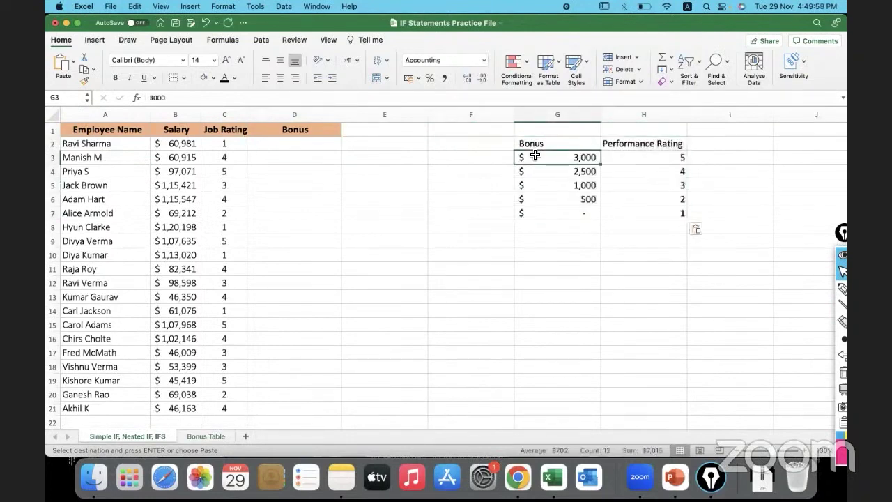
Return to Bonus cell D2 and start editing it
left_click(314, 146)
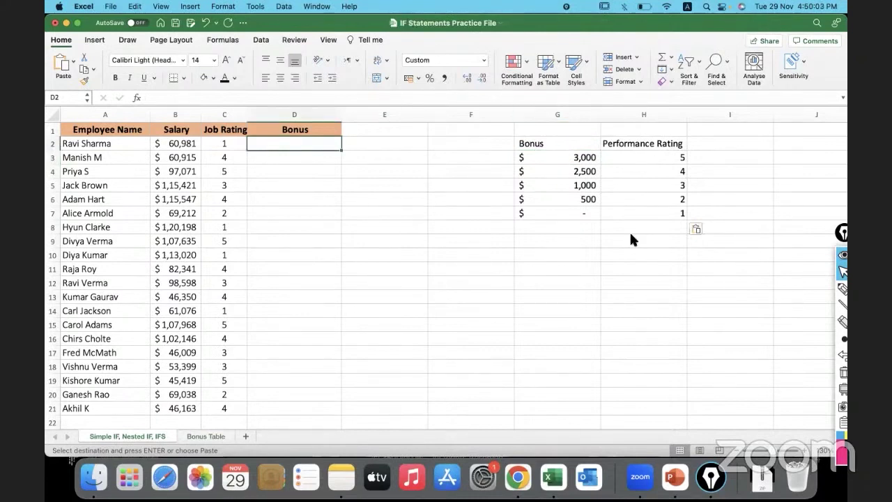
key("super+c")
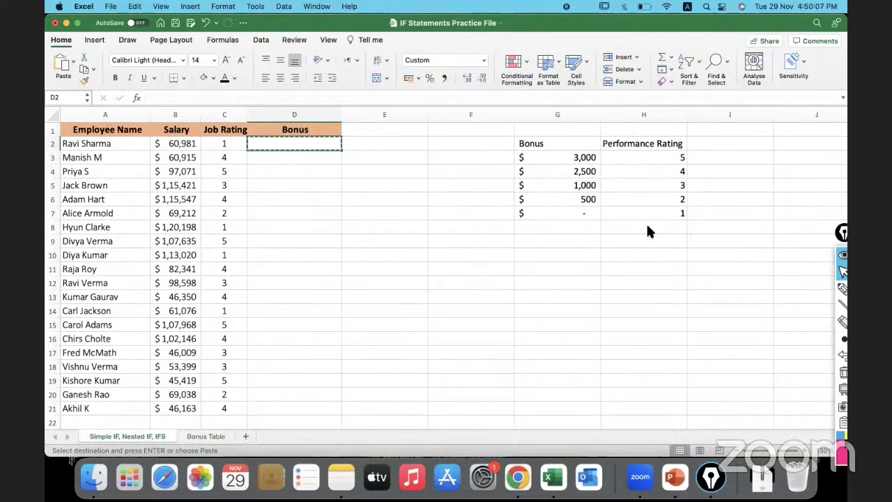
double_click(315, 146)
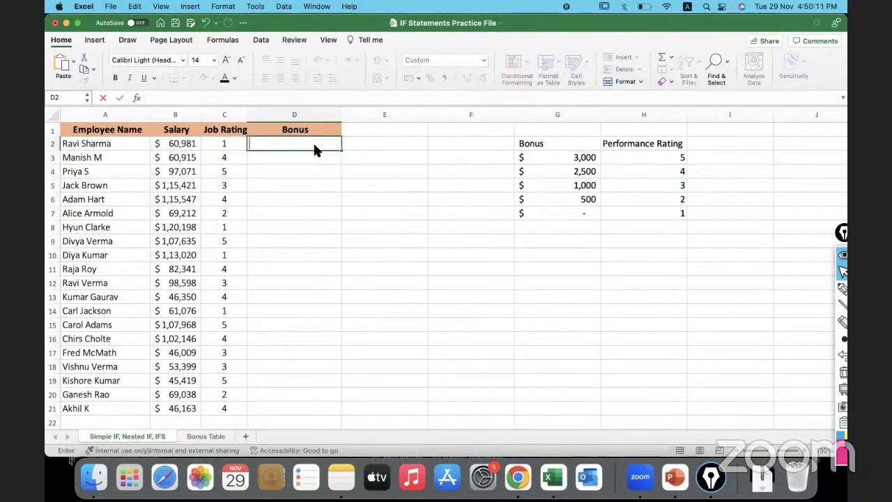
left_click(295, 136)
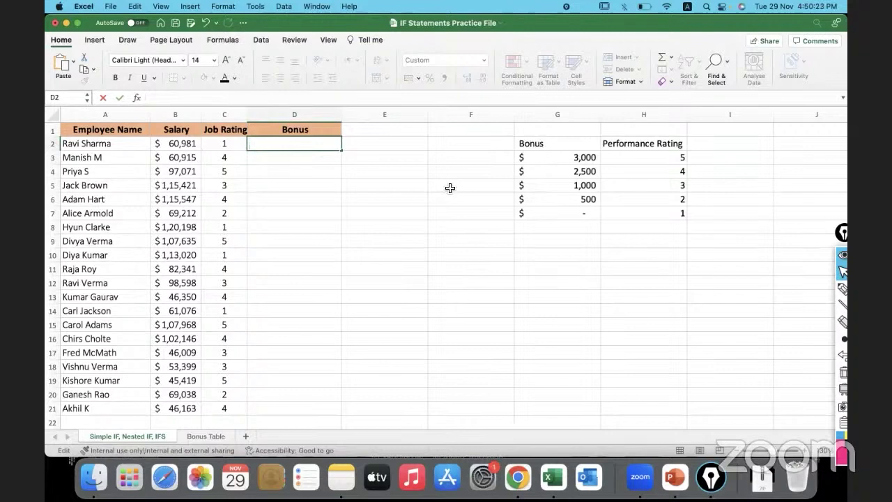
Start D2's formula as =IFS(C2=5,$G$3, after correcting a mistaken start
type("=if")
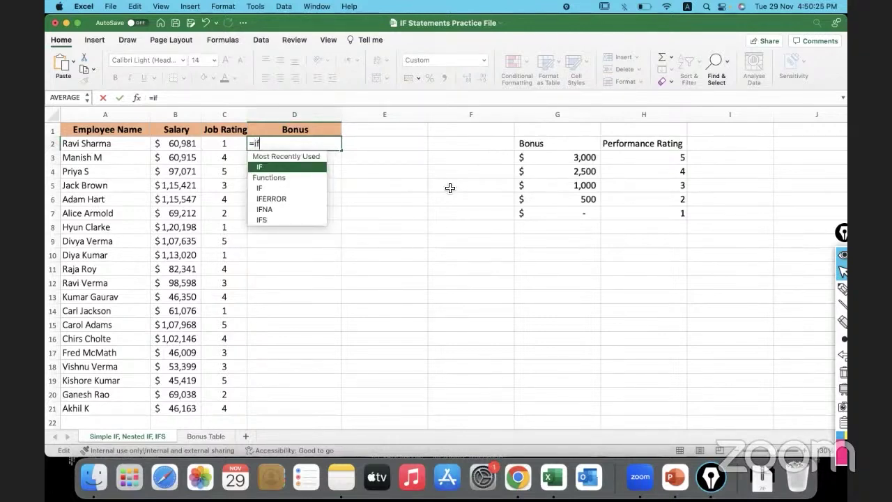
double_click(296, 220)
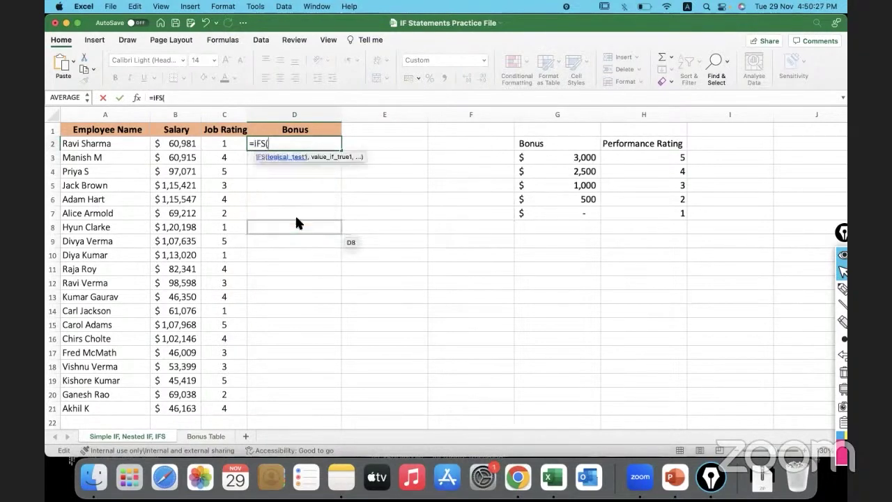
left_click(185, 145)
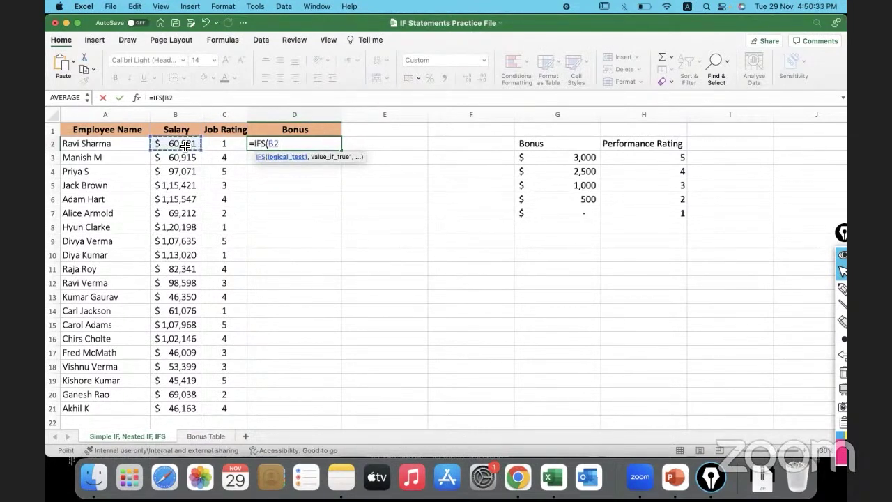
key("BackSpace")
key("BackSpace")
key("BackSpace")
key("BackSpace")
key("BackSpace")
key("BackSpace")
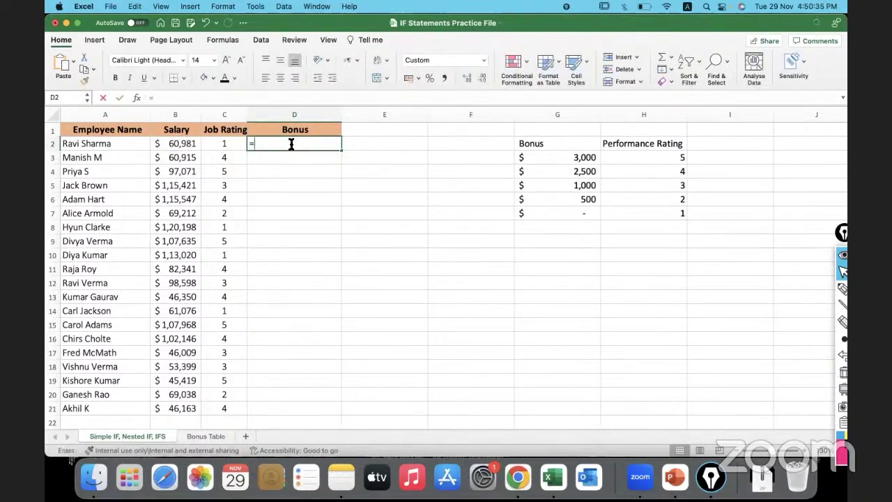
type("IFS")
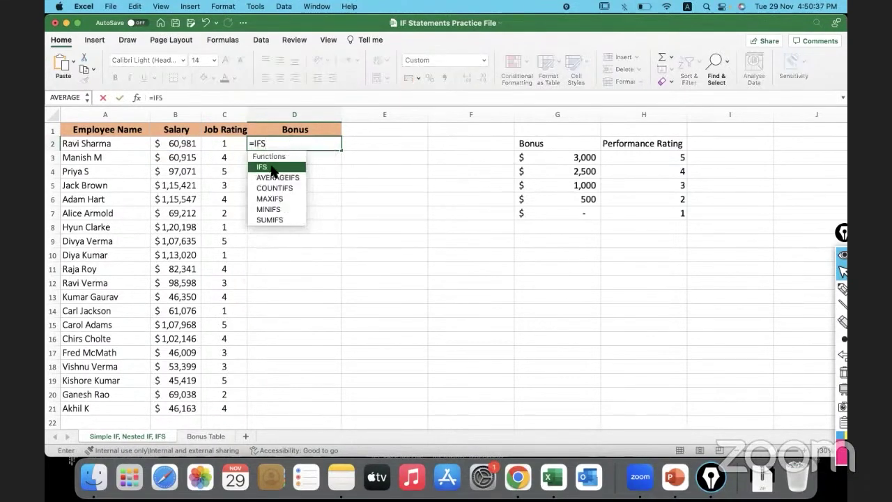
double_click(273, 172)
left_click(225, 144)
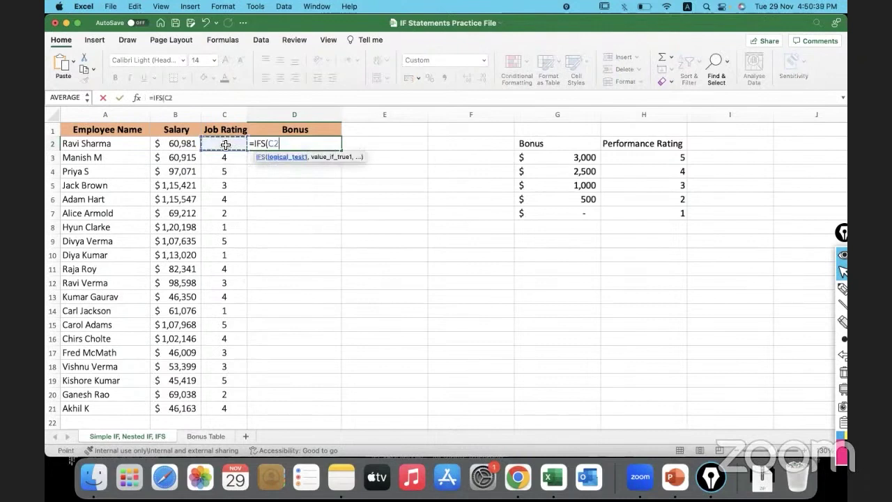
type("=5,")
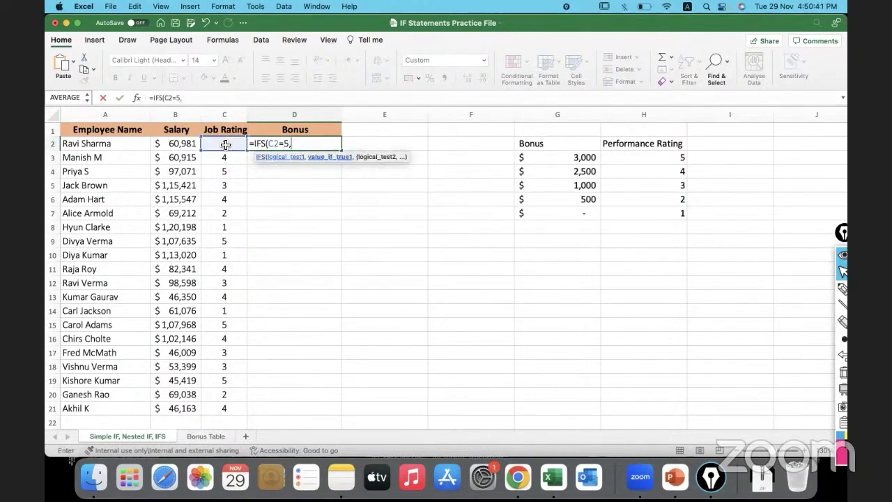
left_click(548, 159)
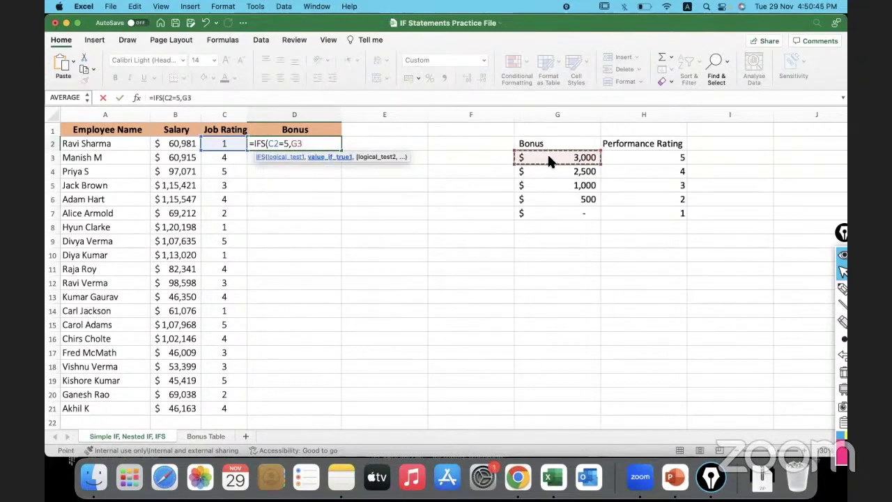
key("F4")
type(",")
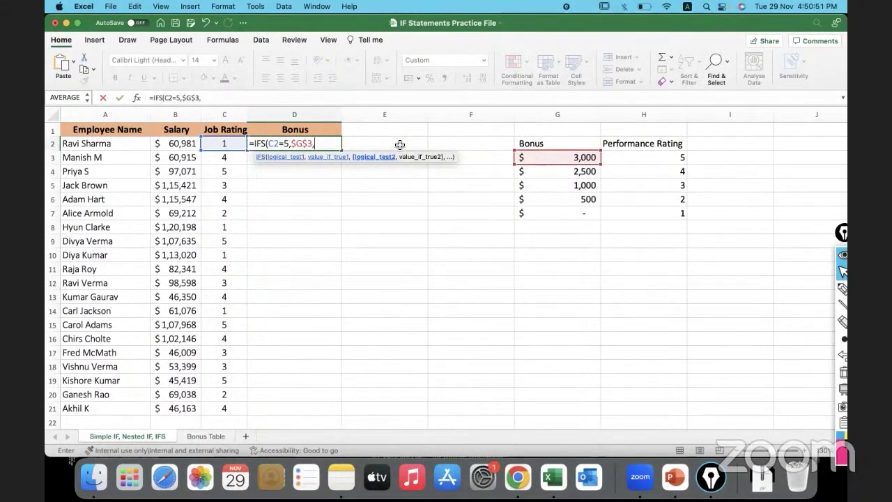
Add the rating-4 and rating-3 conditions returning absolute $G$4 and $G$5
left_click(226, 144)
type("=")
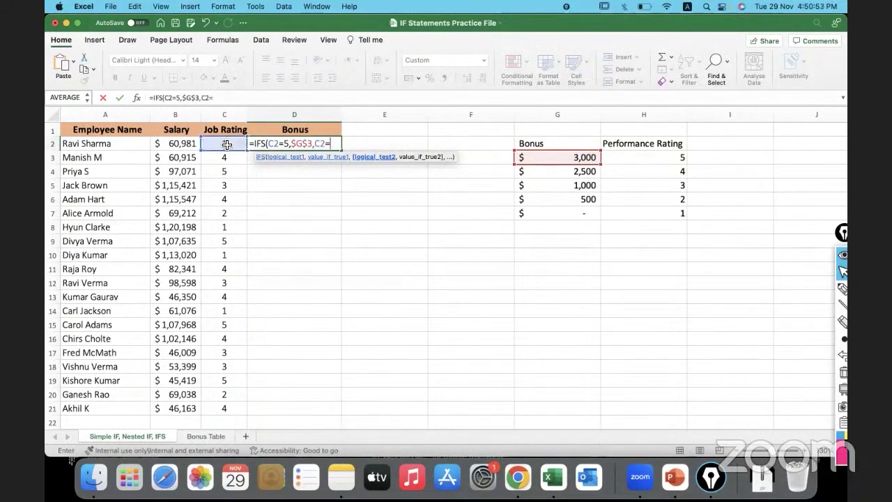
type("4,")
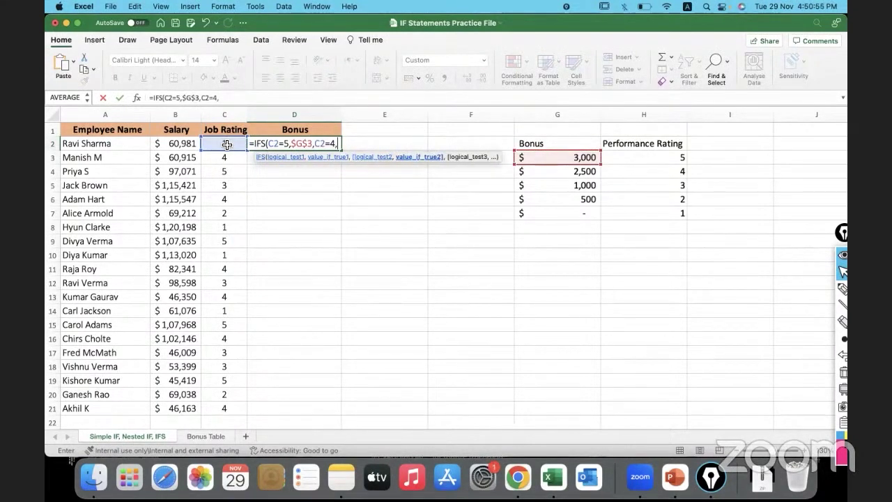
left_click(550, 172)
key("F4")
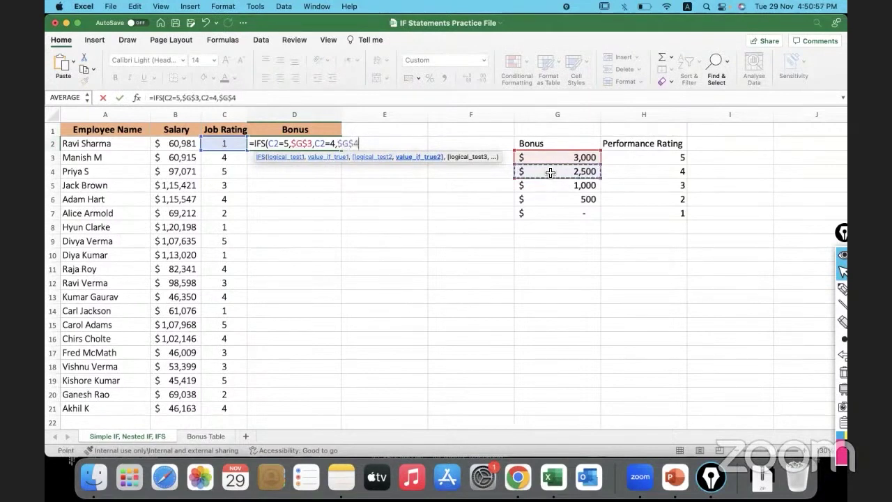
type(",")
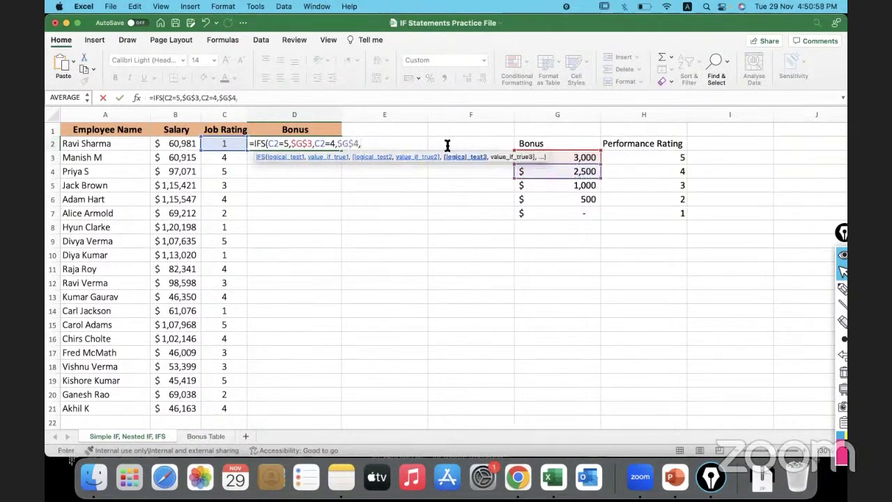
left_click(229, 147)
type("=3")
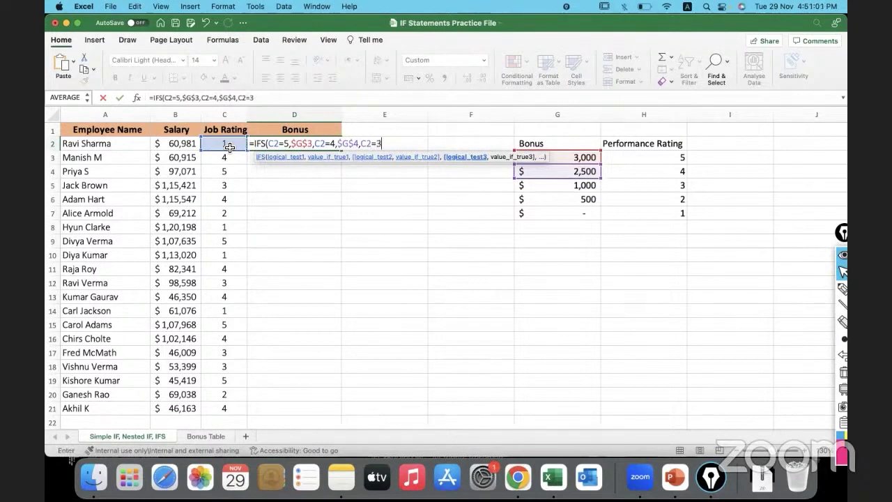
type(",")
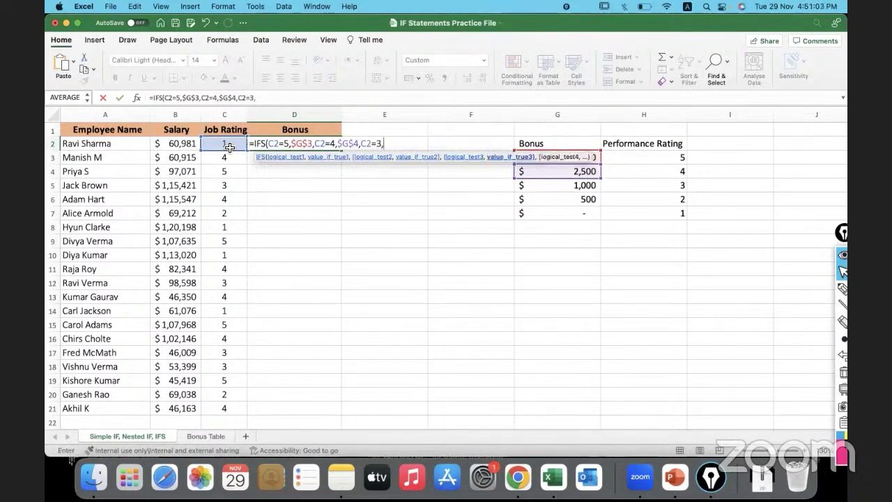
left_click(523, 188)
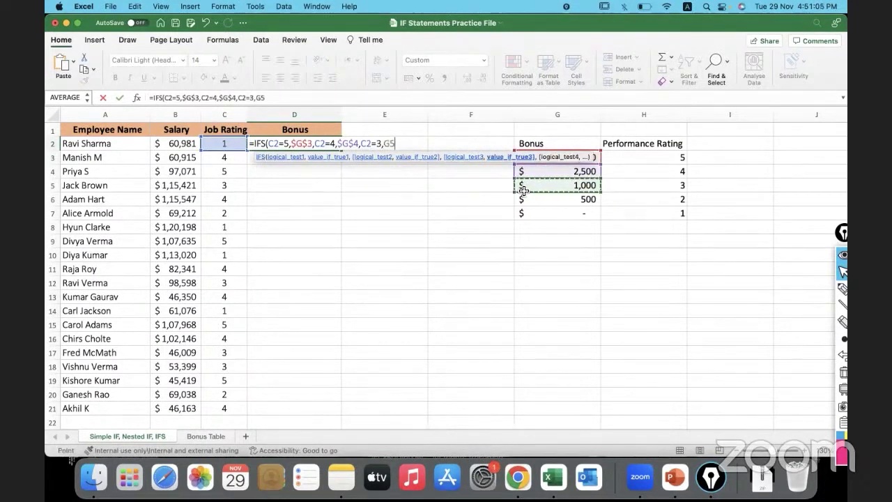
key("F4")
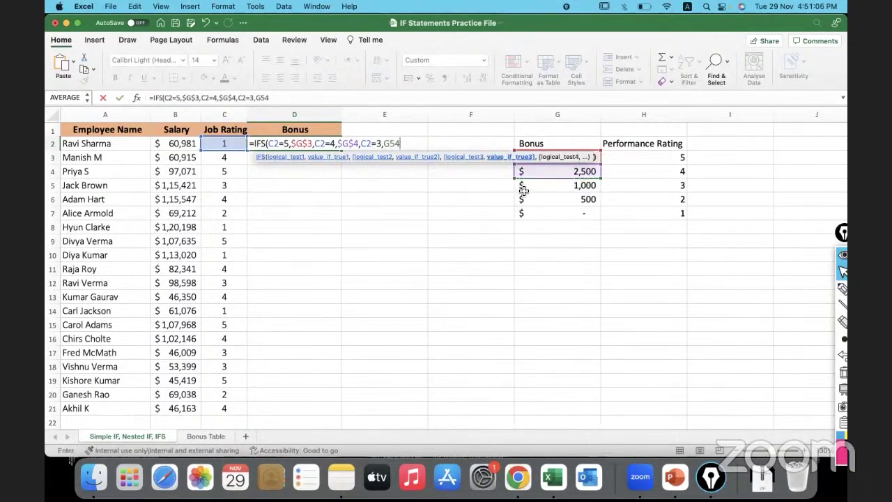
key("F4")
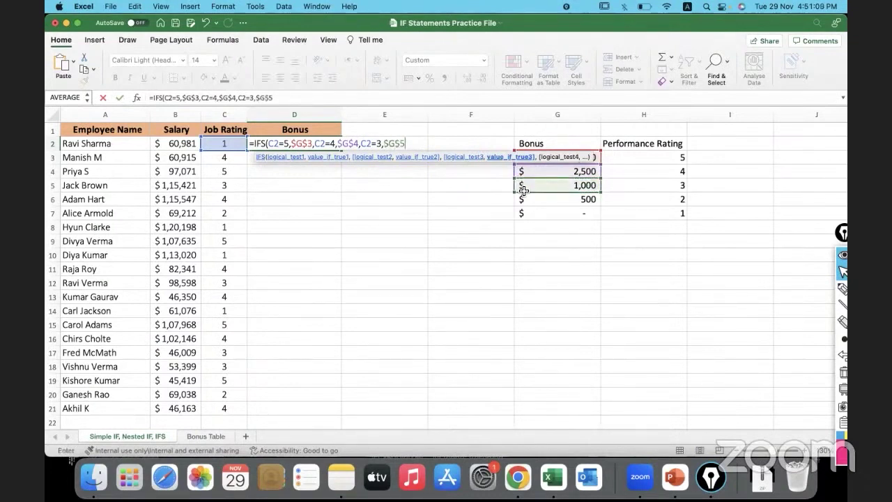
type(",")
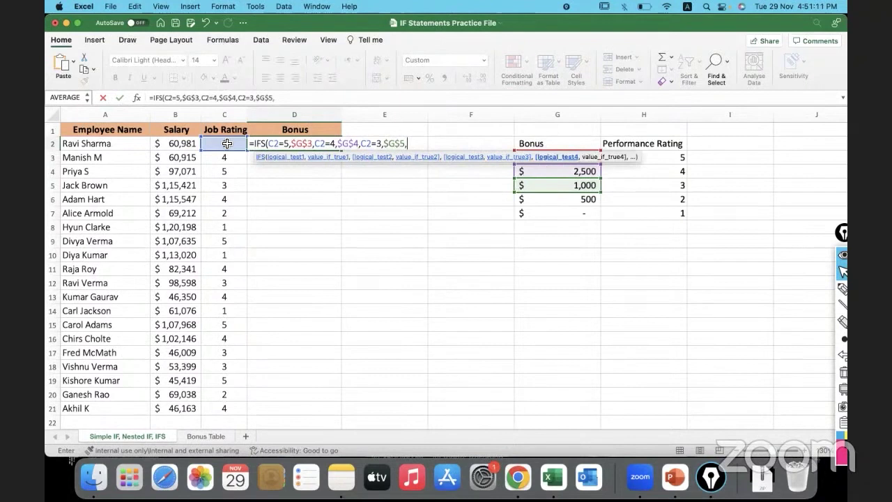
Add C2=2 returning $G$6 and a TRUE,$G$7 fallback, then commit the formula
left_click(227, 143)
type("=2,")
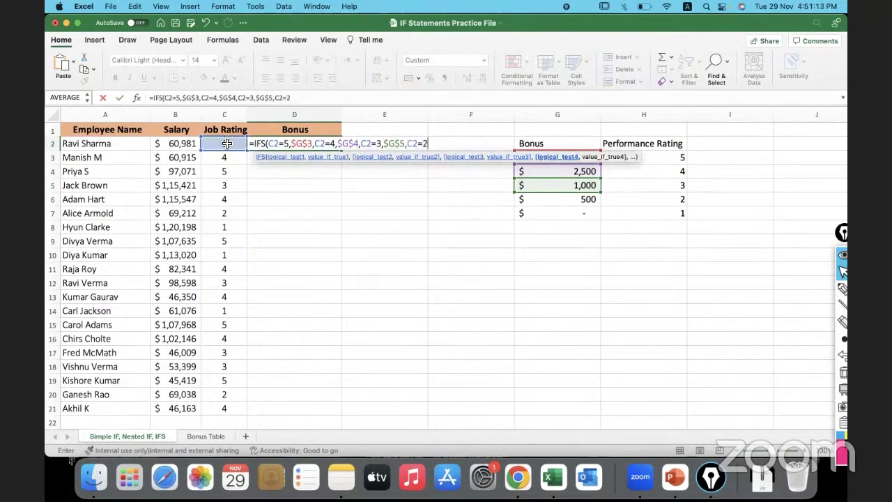
left_click(531, 201)
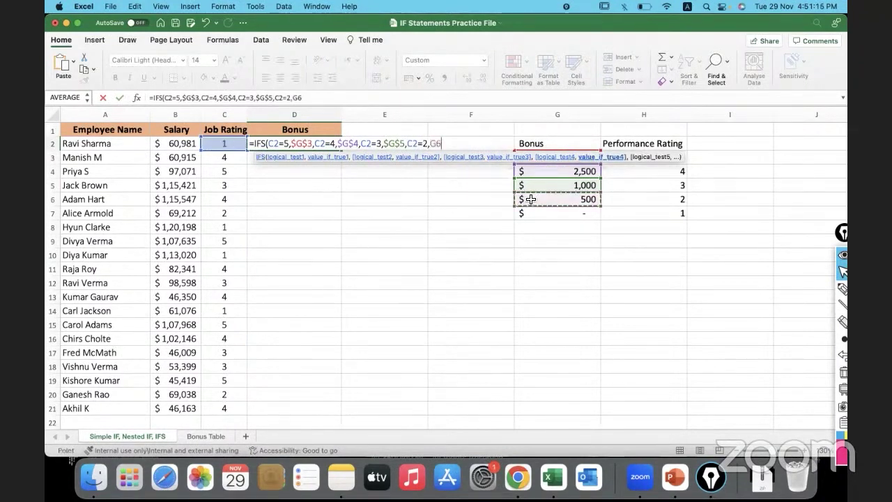
key("F4")
type(",")
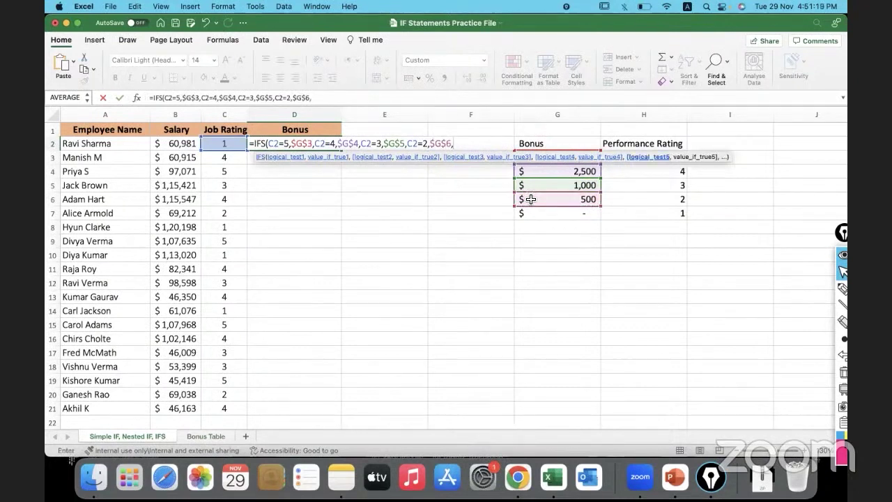
type("TRUE,")
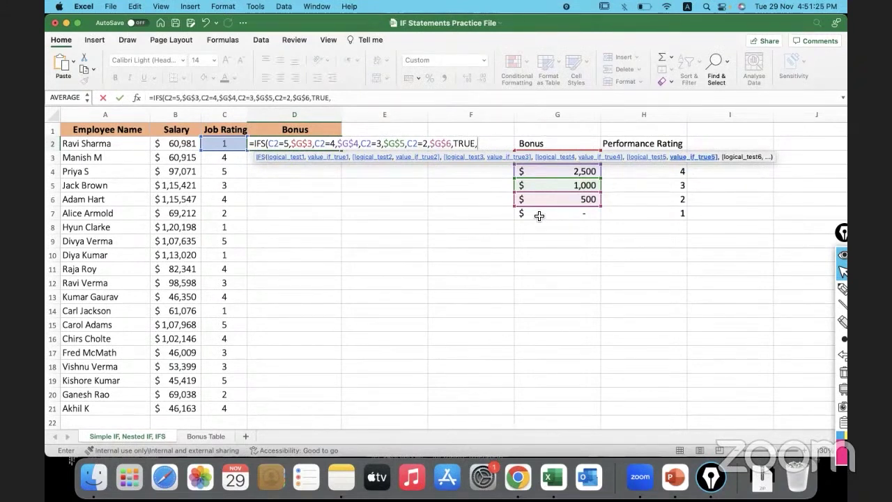
left_click(538, 215)
type("4")
key("BackSpace")
key("F4")
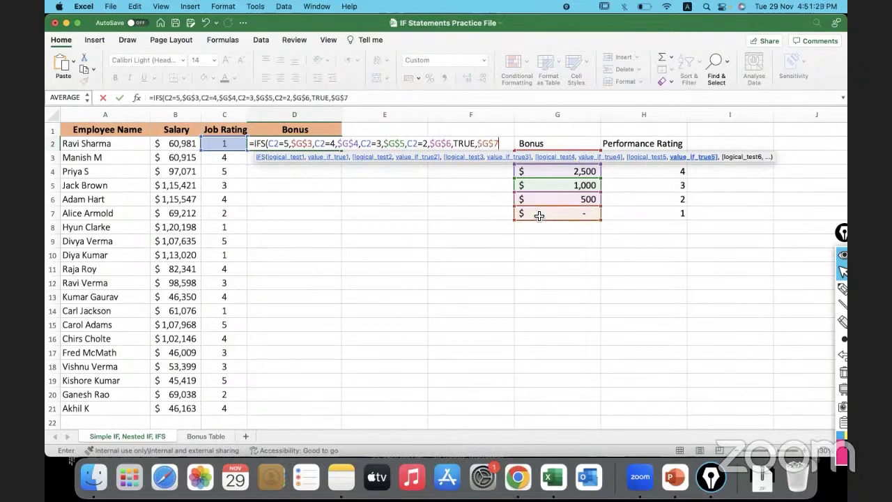
type(")")
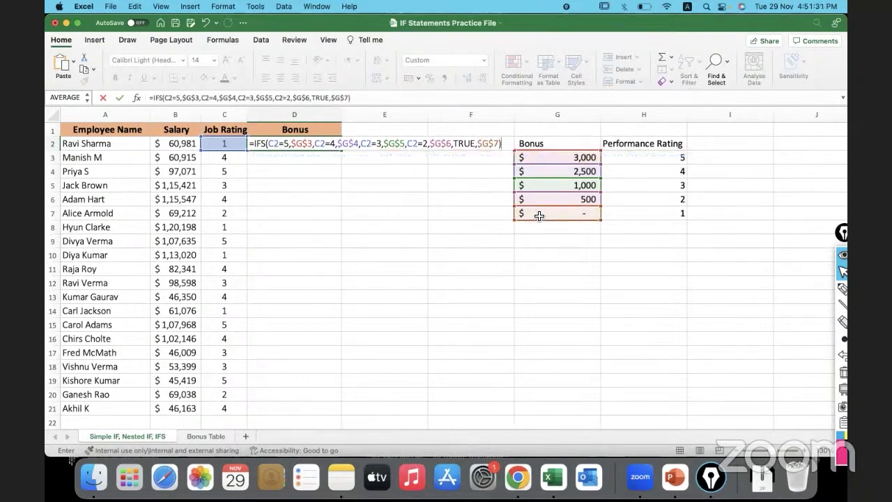
key("Return")
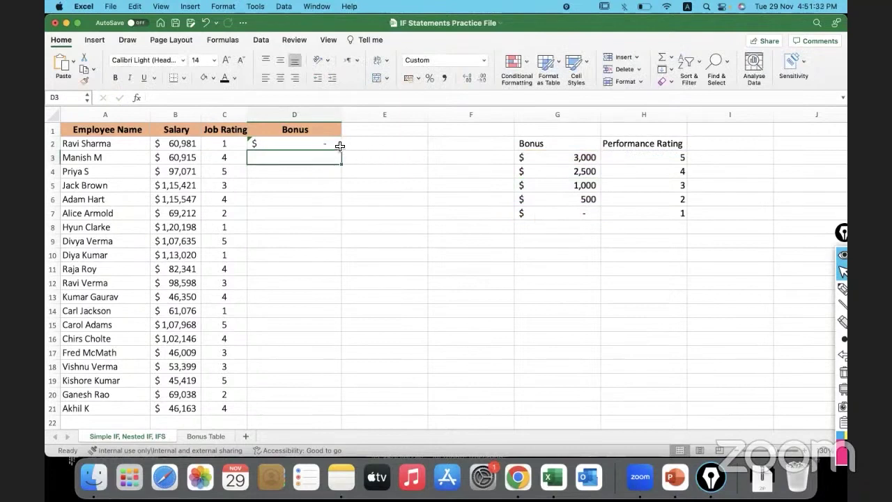
Copy D2's IFS formula down to D21 and change G7's bonus from 0 to 100
left_click(338, 145)
double_click(340, 149)
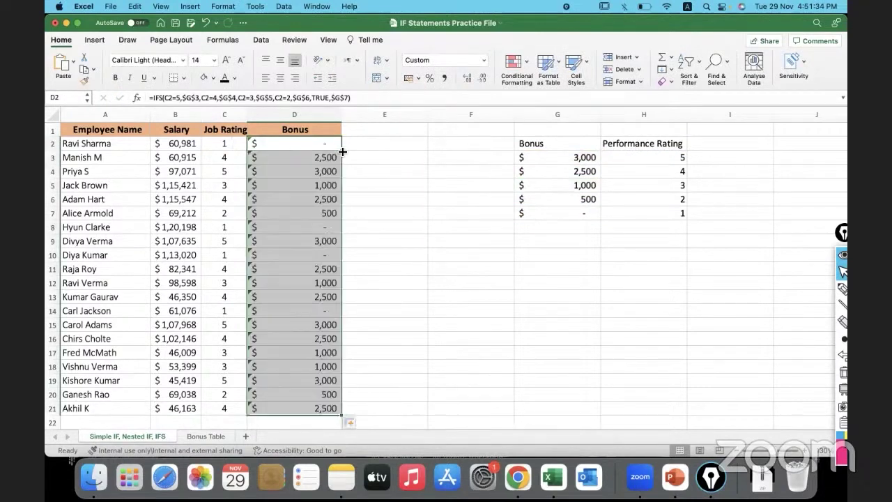
left_click(573, 215)
double_click(573, 215)
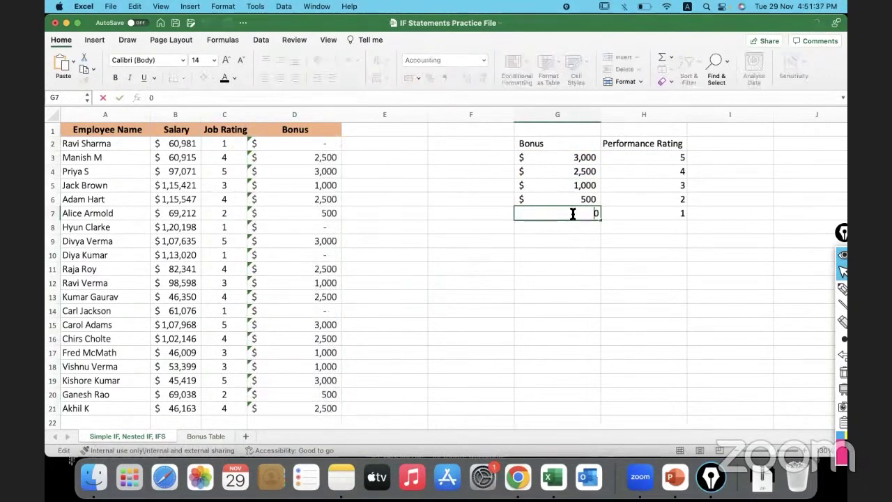
type("100")
key("Return")
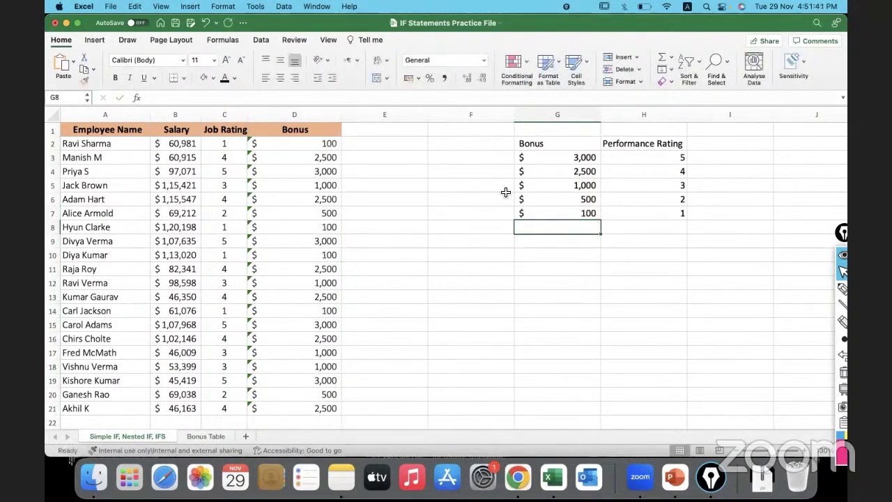
Inspect the $G$7 fallback reference in D2's IFS formula
left_click(301, 148)
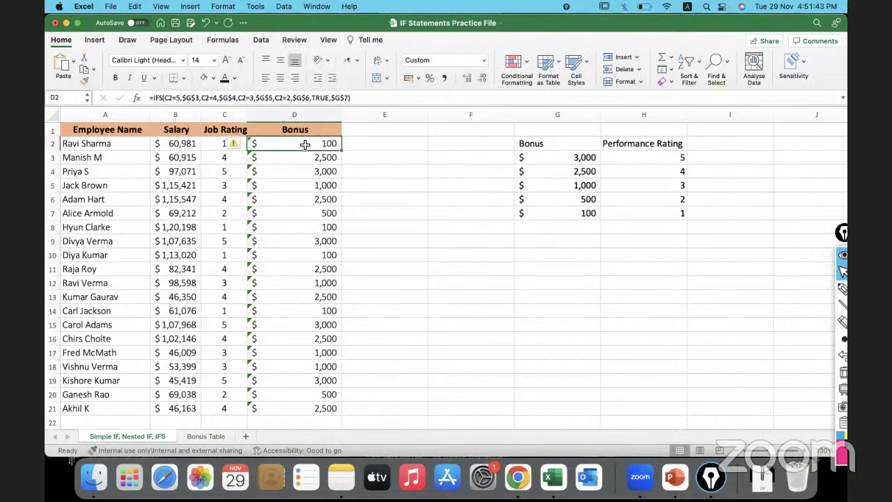
left_click_drag(348, 99, 331, 98)
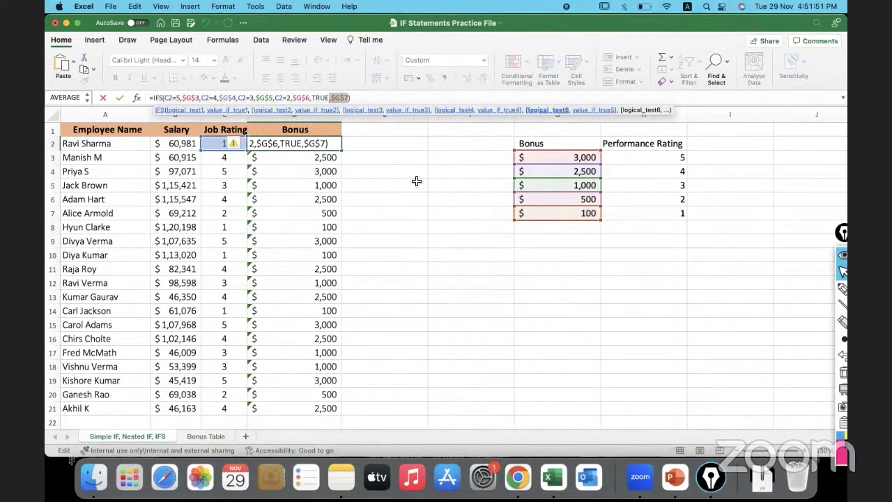
key("Return")
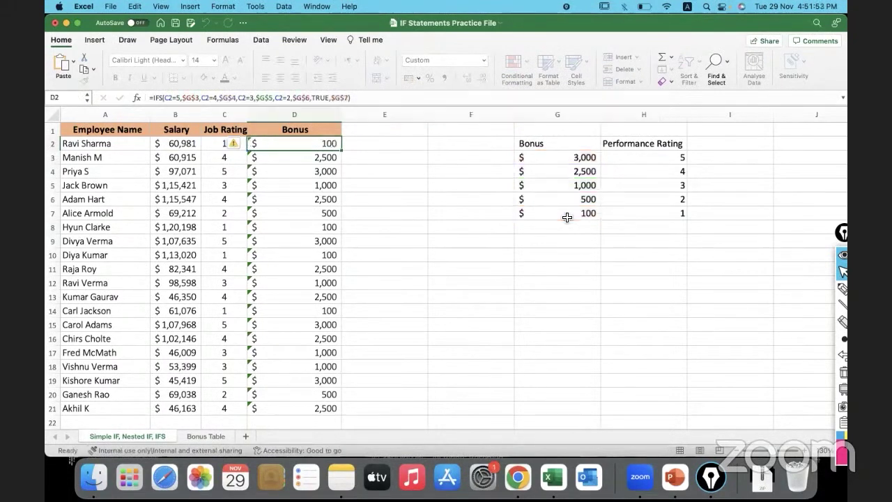
Enter 5,000 as the rating-5 bonus in G3 and 1,000 as the rating-1 bonus in G7
left_click_drag(558, 160, 558, 209)
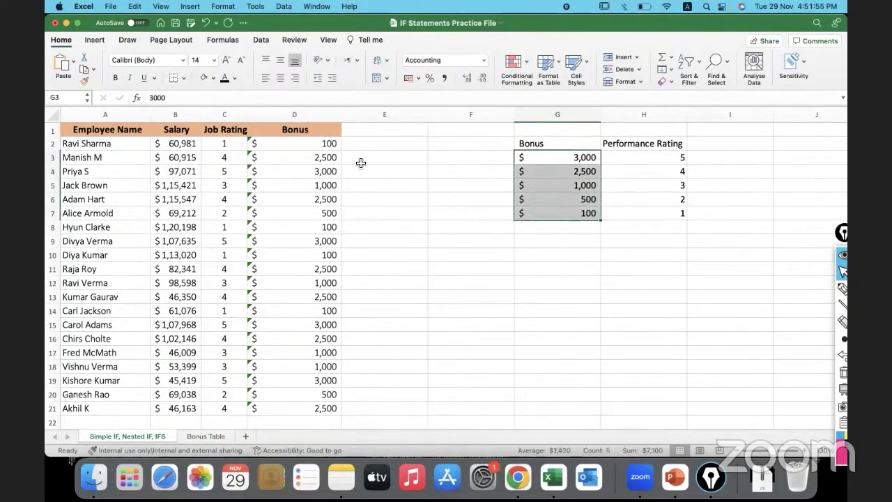
left_click_drag(565, 162, 565, 184)
left_click(565, 162)
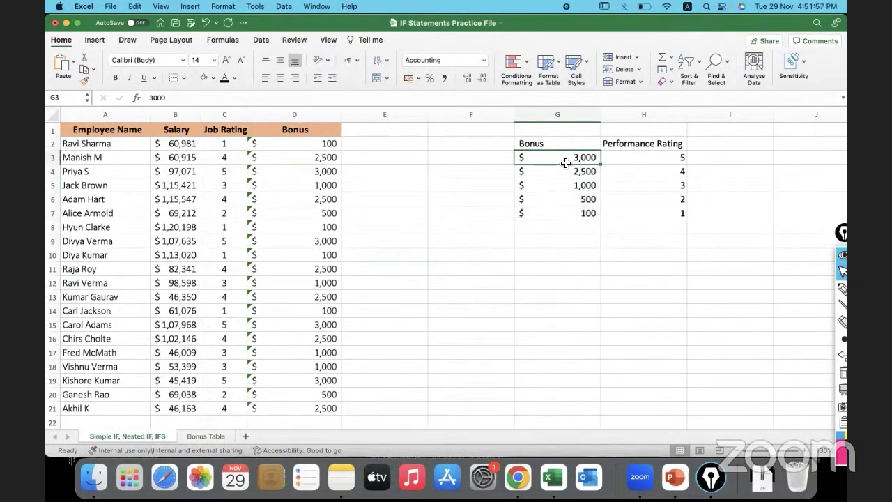
type("5000")
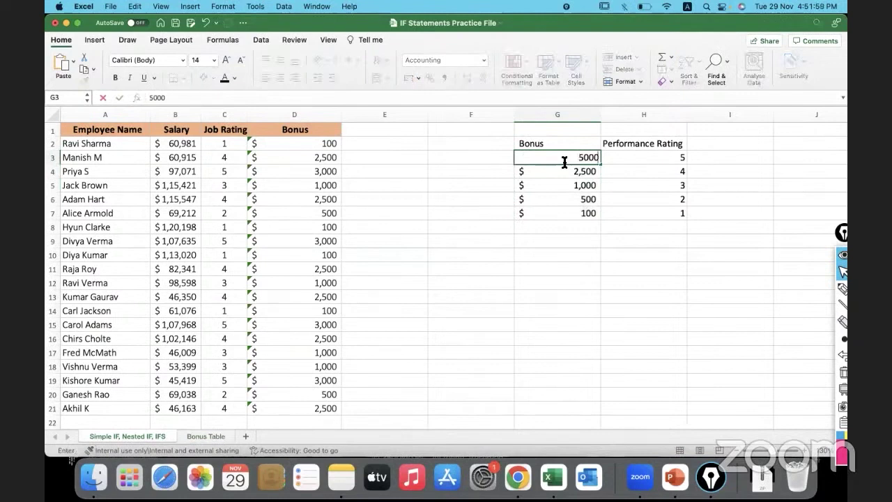
key("Return")
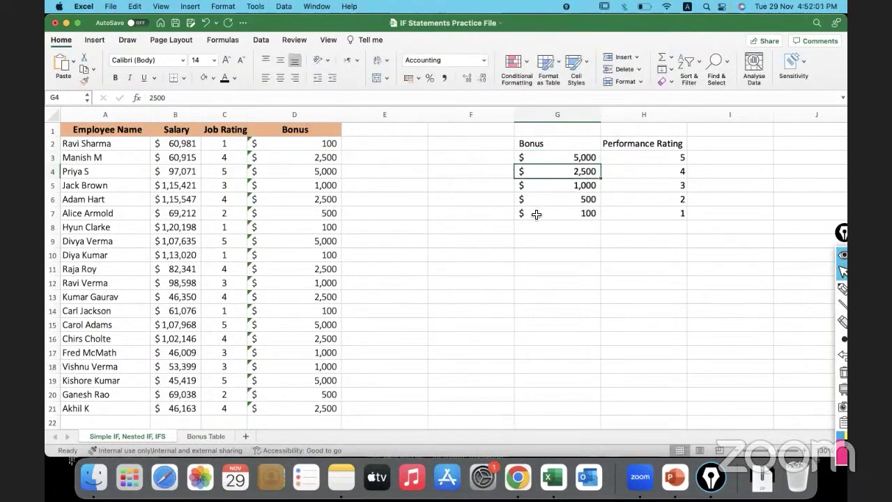
left_click(537, 216)
type("1000")
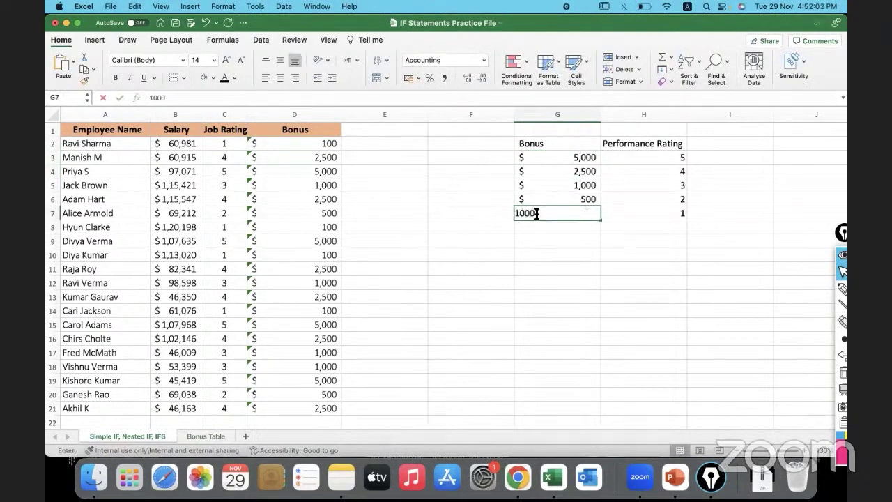
key("Return")
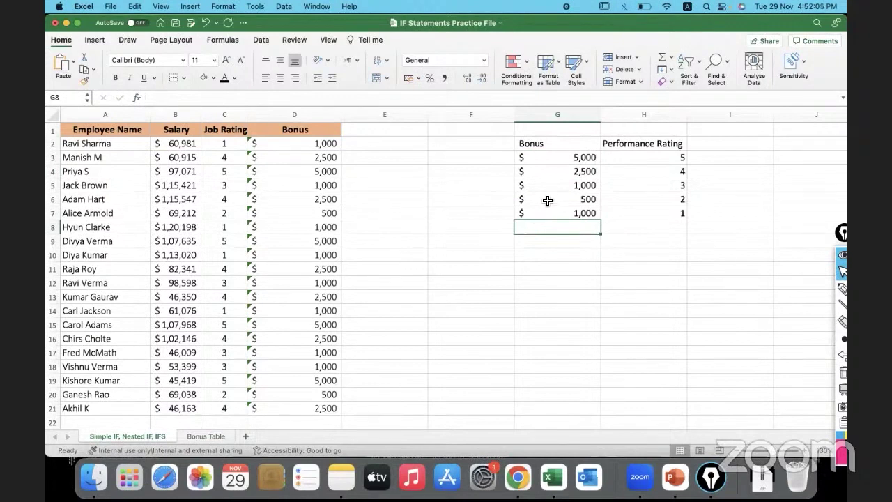
Set the rating-2 and rating-3 bonuses in G6 and G5 to 2,500 and 3,500
left_click(546, 200)
type("2,500")
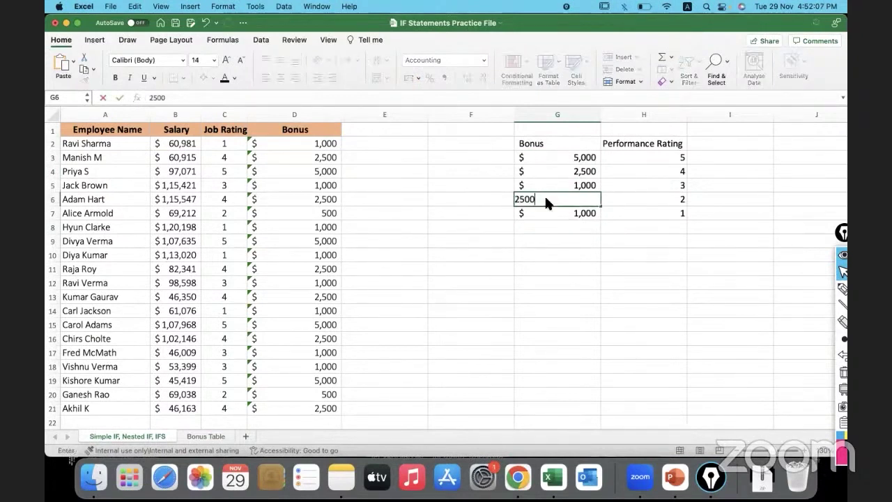
key("Return")
left_click(547, 184)
type("3500")
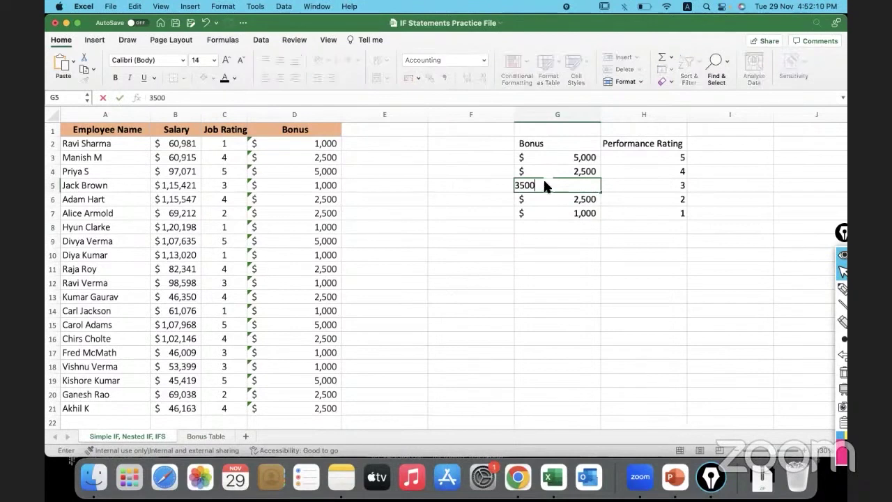
key("Return")
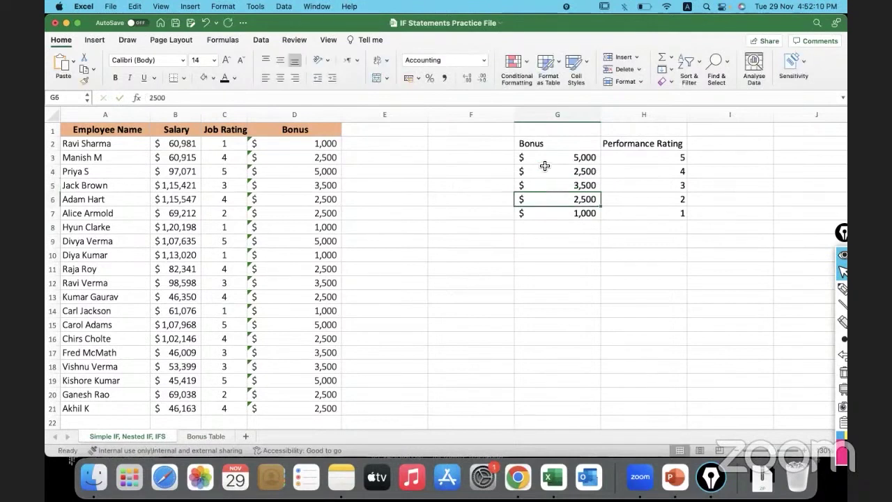
Set the rating-4 bonus in G4 to 4,000, correcting the first entry
left_click(543, 168)
type("400")
key("Return")
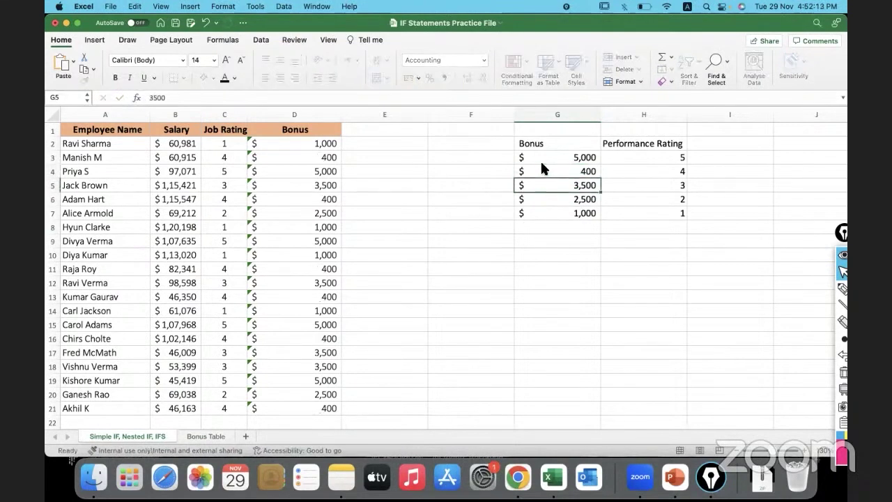
left_click(569, 173)
type("400")
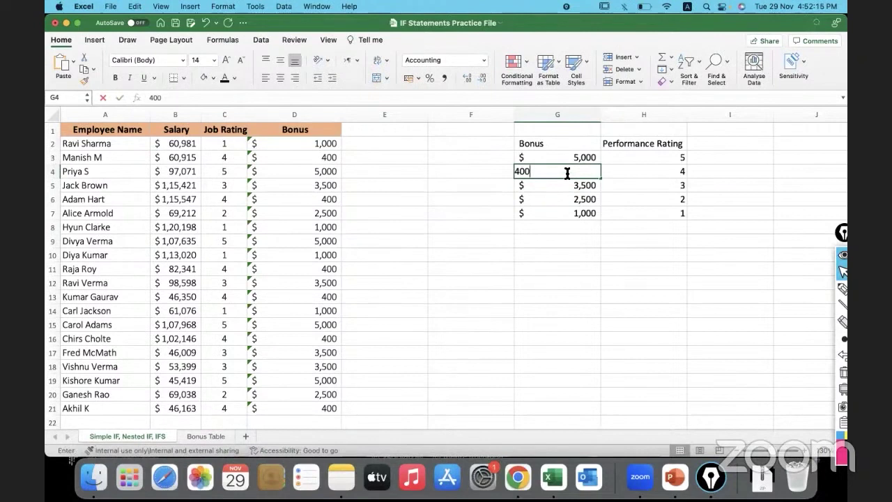
key("Return")
left_click(453, 298)
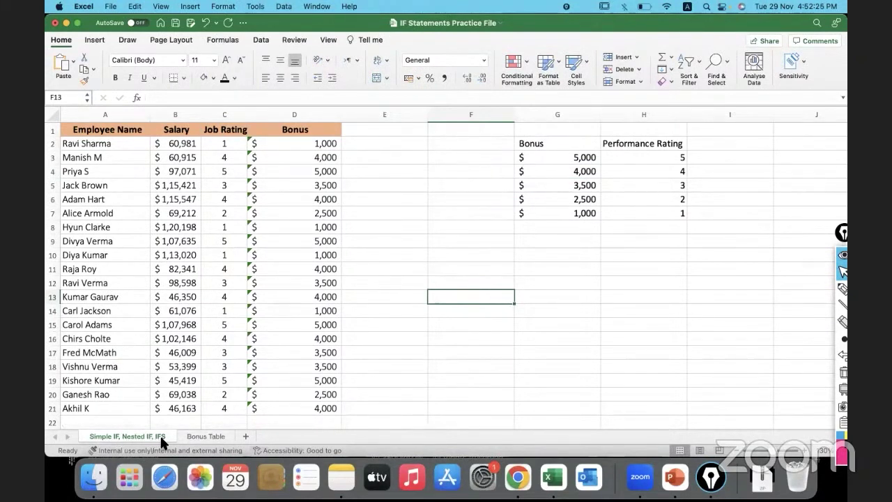
Minimise the IF Statements practice workbook to bring back the IFS practice file
left_click(446, 355)
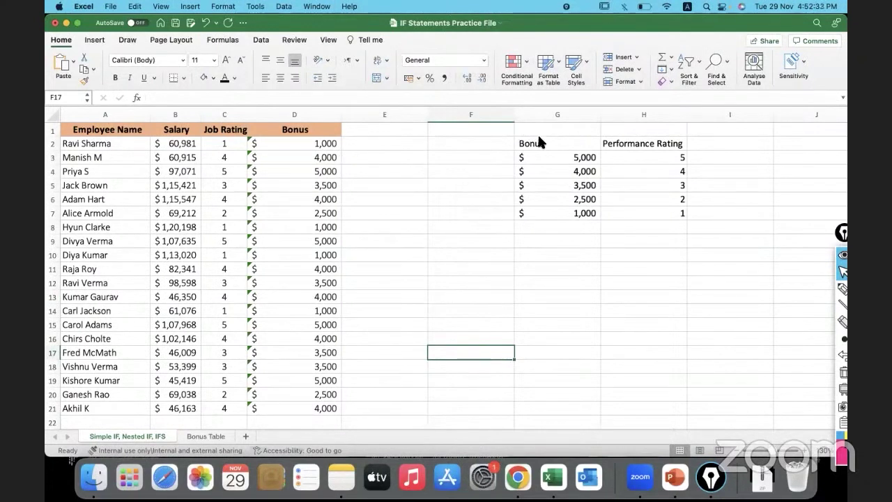
left_click(421, 188)
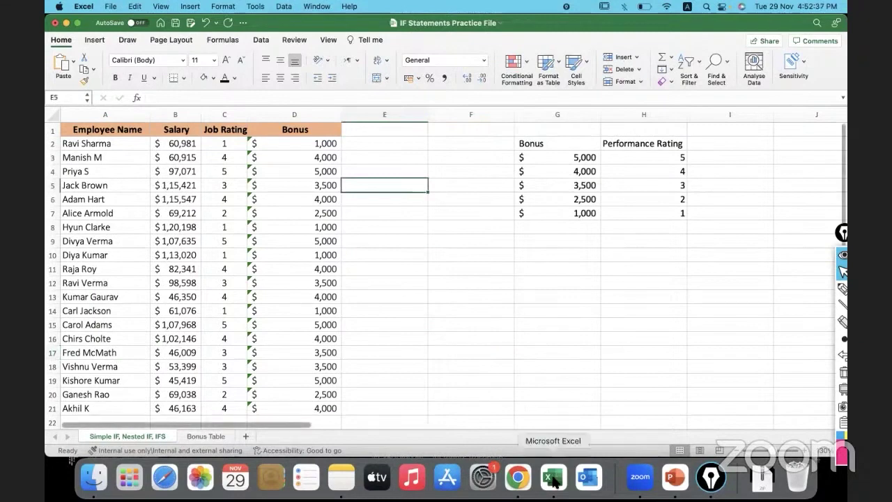
left_click(66, 23)
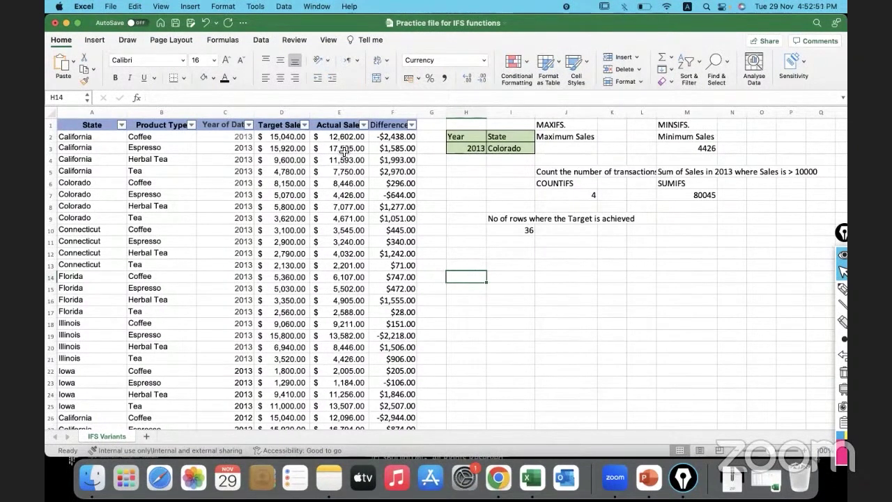
left_click(392, 141)
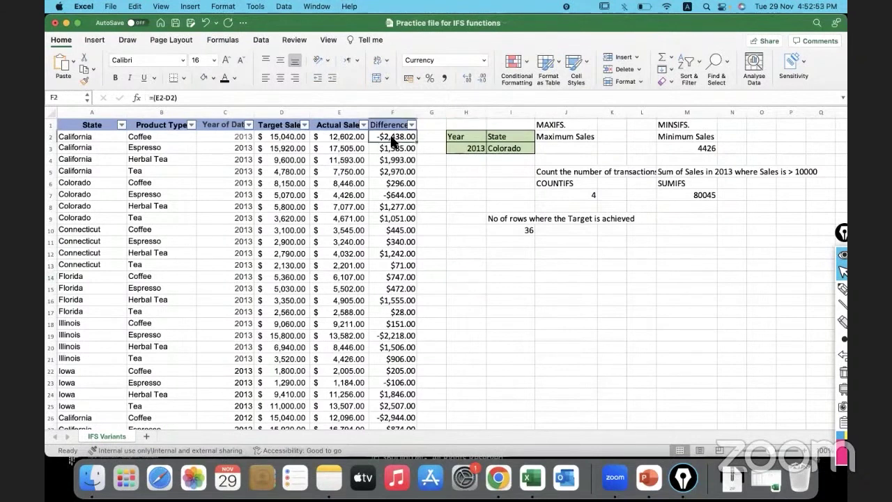
left_click(350, 138)
left_click(391, 141)
left_click_drag(391, 147, 395, 174)
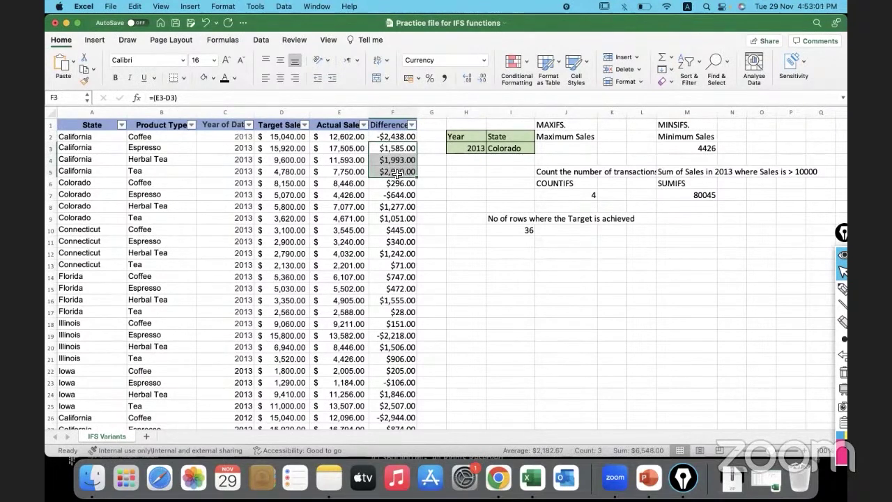
left_click(400, 138)
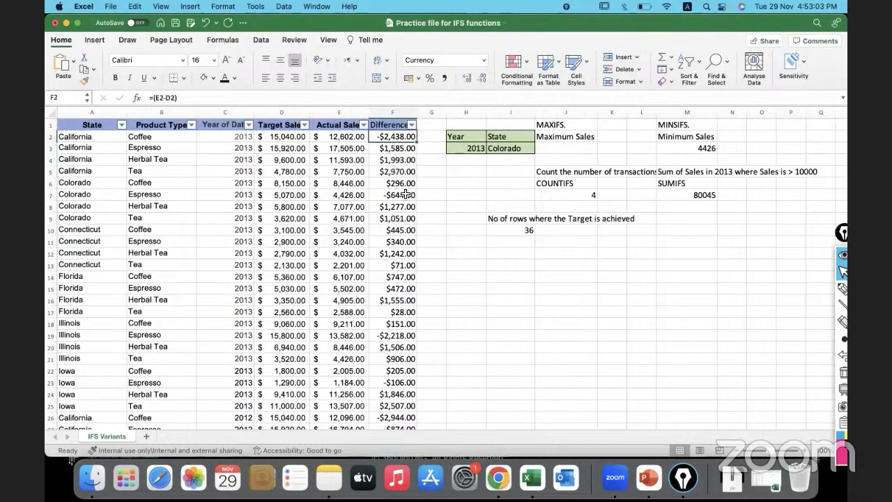
left_click(442, 277)
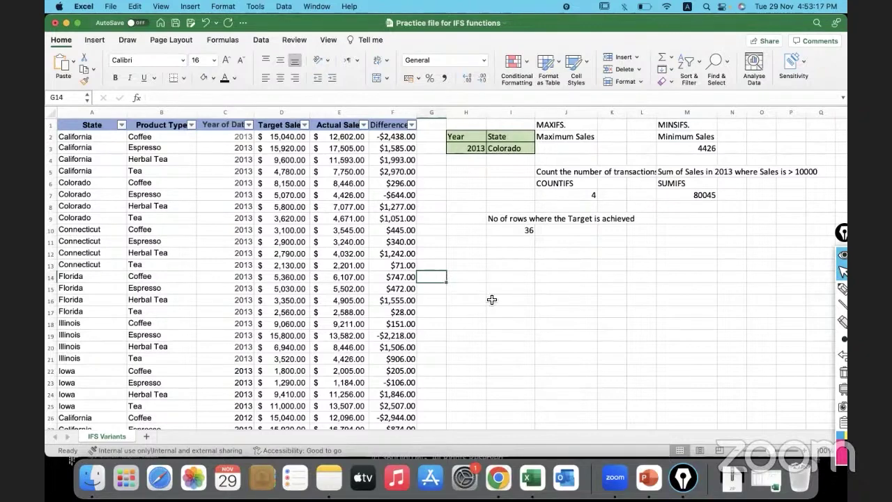
left_click(497, 273)
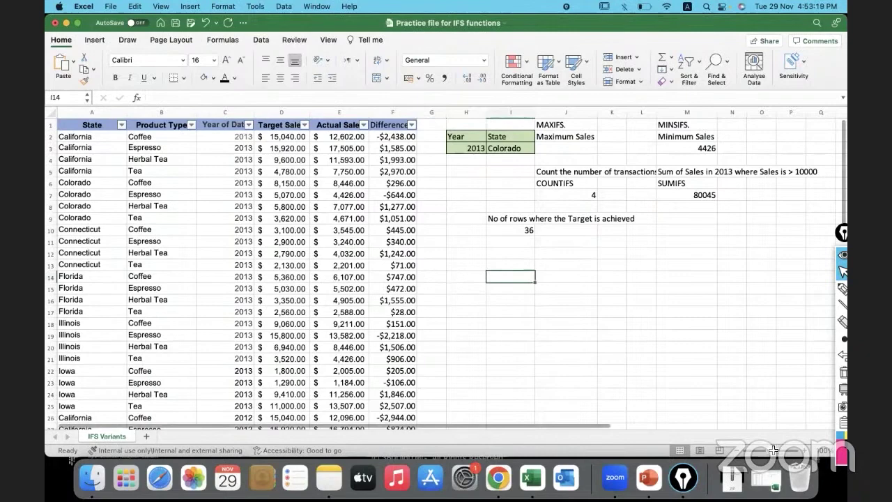
scroll(608, 319, "up", 5)
Enter a trial =MAX(E2:E49) in H13 and widen column H to show the result
left_click(608, 319)
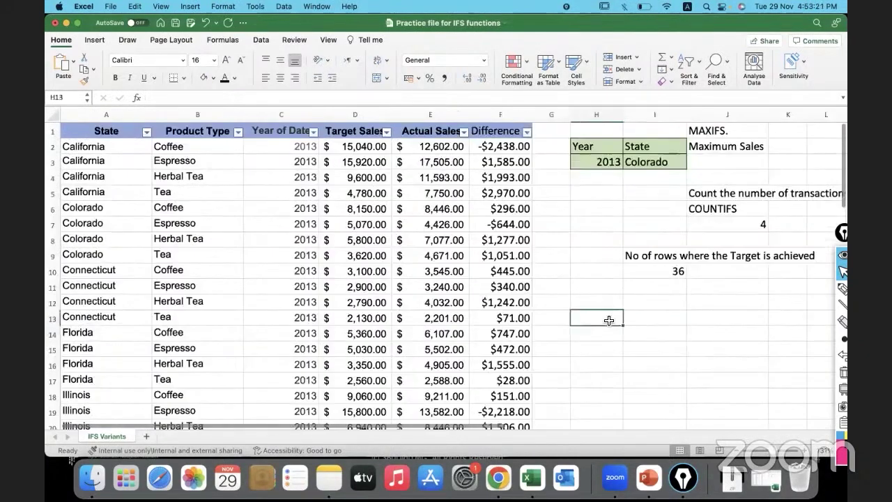
type("=max(")
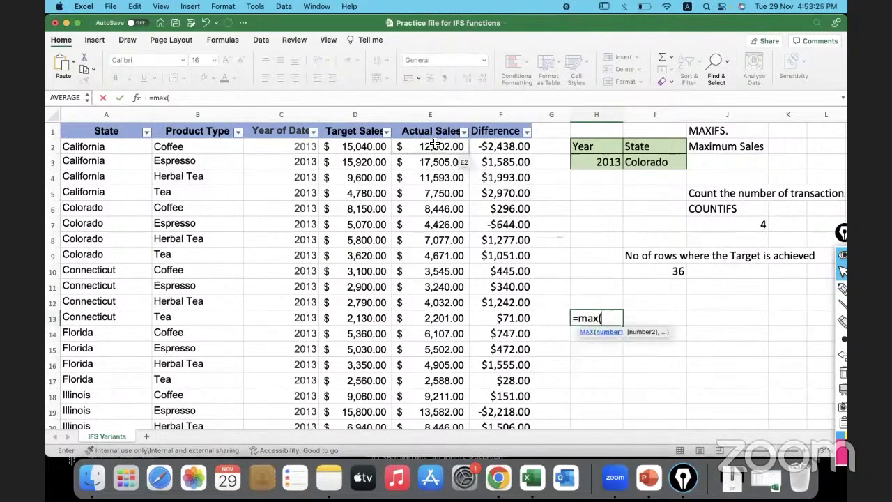
mouse_move(432, 144)
left_mouse_down()
mouse_move(414, 146)
mouse_move(438, 142)
left_mouse_up()
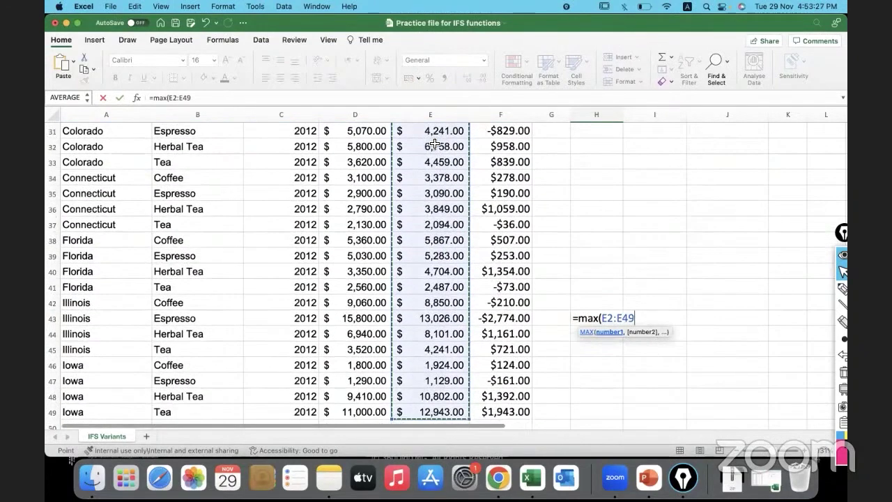
key("Return")
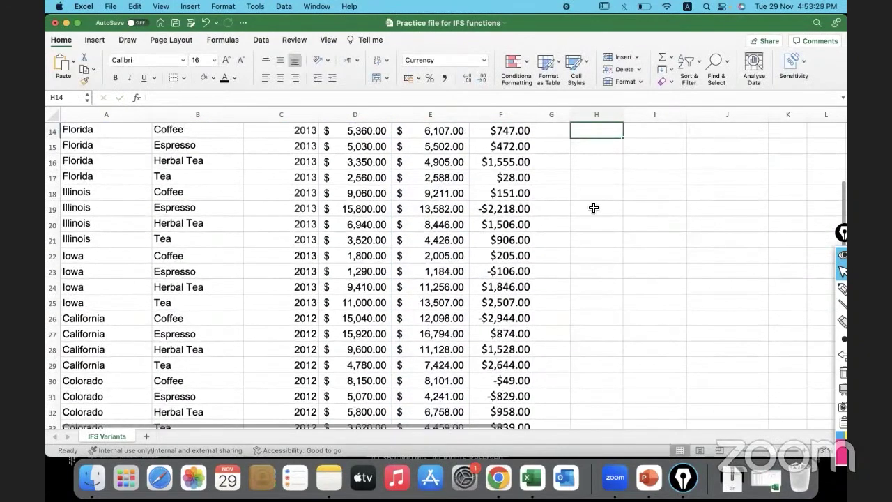
scroll(591, 205, "up", 5)
left_click_drag(622, 113, 637, 113)
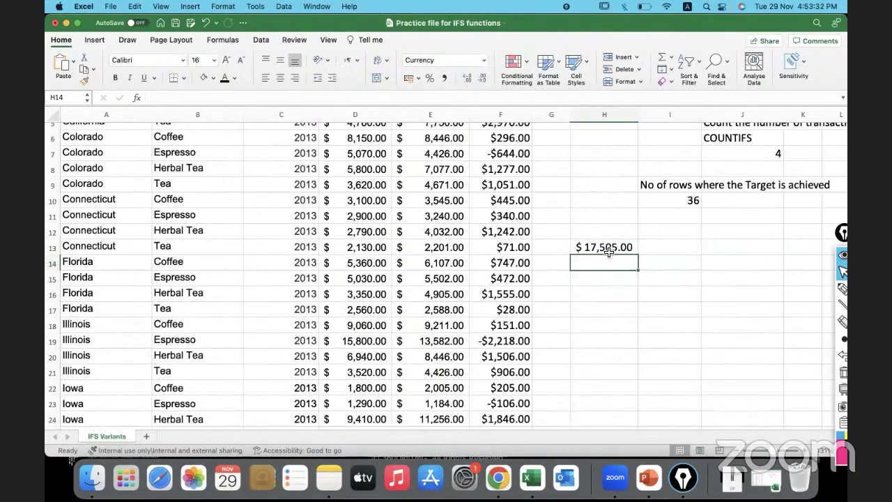
left_click(608, 249)
scroll(608, 249, "up", 4)
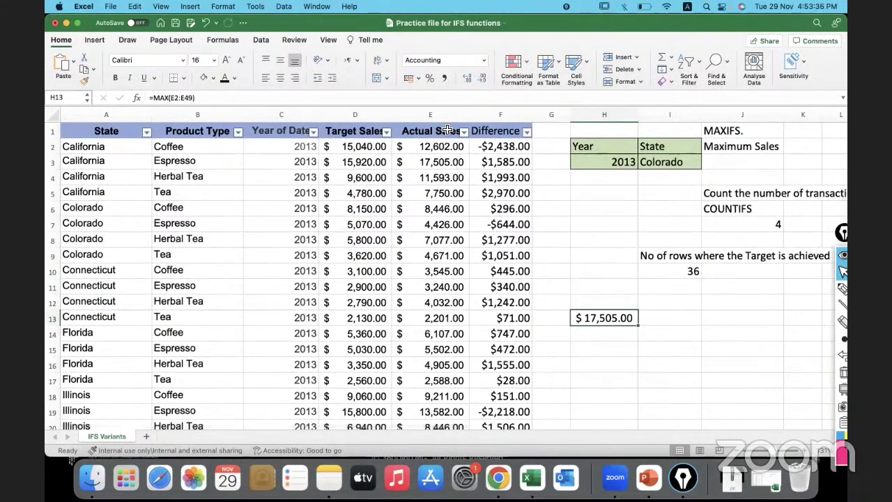
Change H13's MAX to MIN, giving $1,129.00, then clear H13
left_click(430, 115)
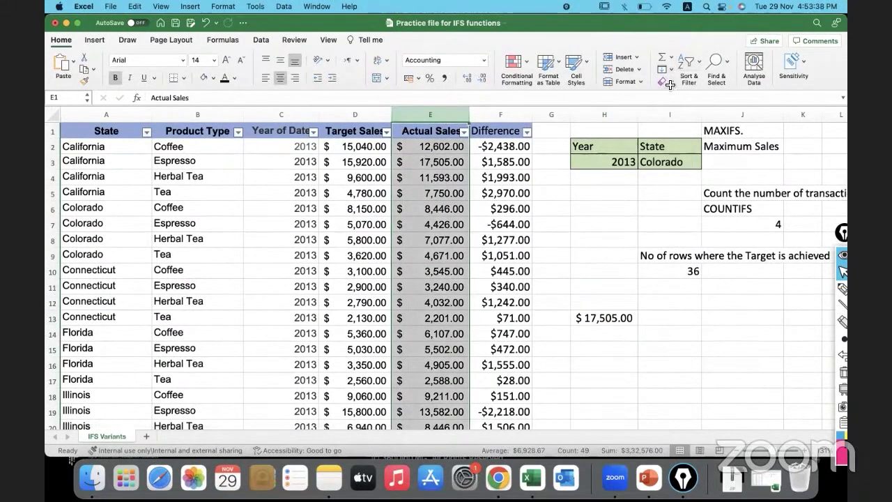
left_click(604, 320)
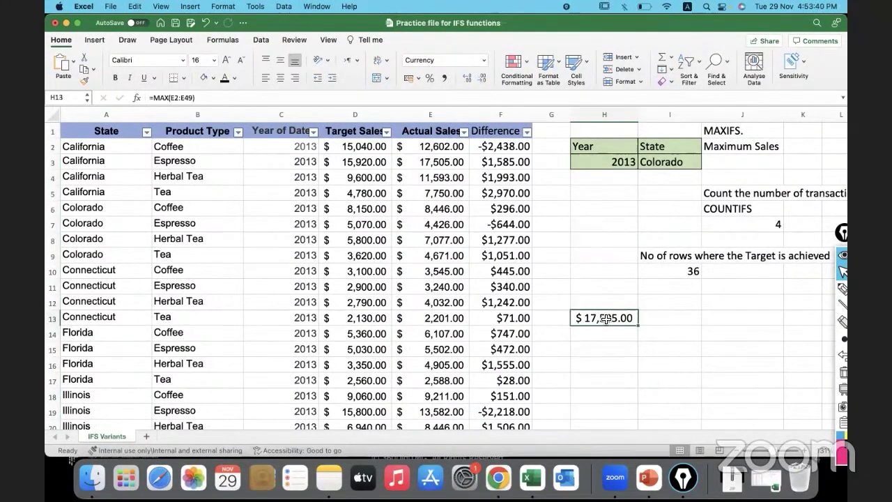
left_click_drag(174, 98, 159, 97)
type("MIN")
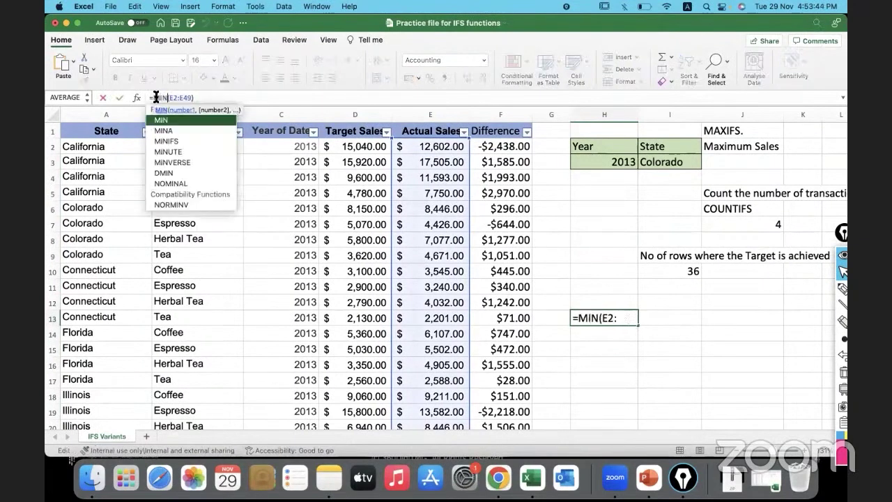
key("Return")
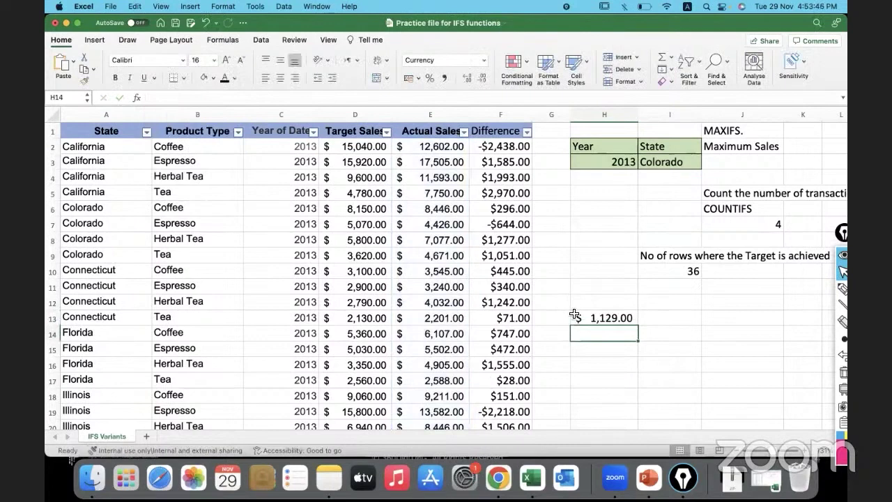
left_click(578, 314)
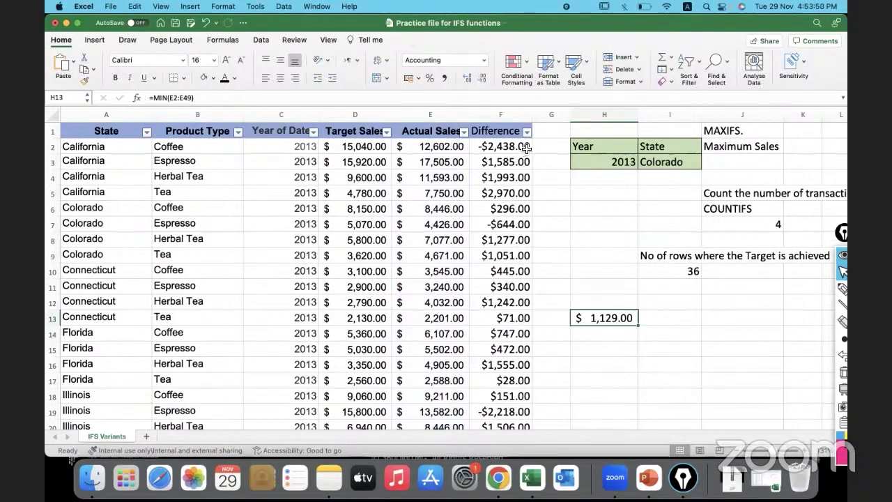
left_click(602, 330)
left_click(602, 318)
key("Delete")
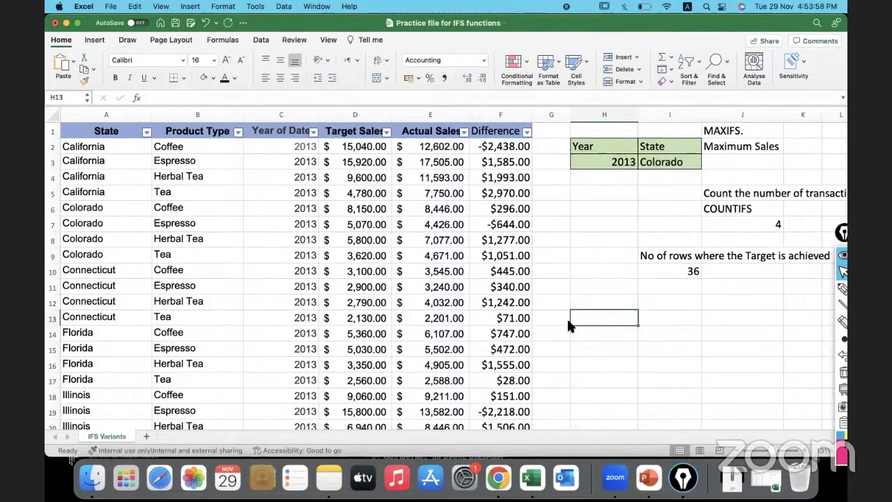
left_click(594, 245)
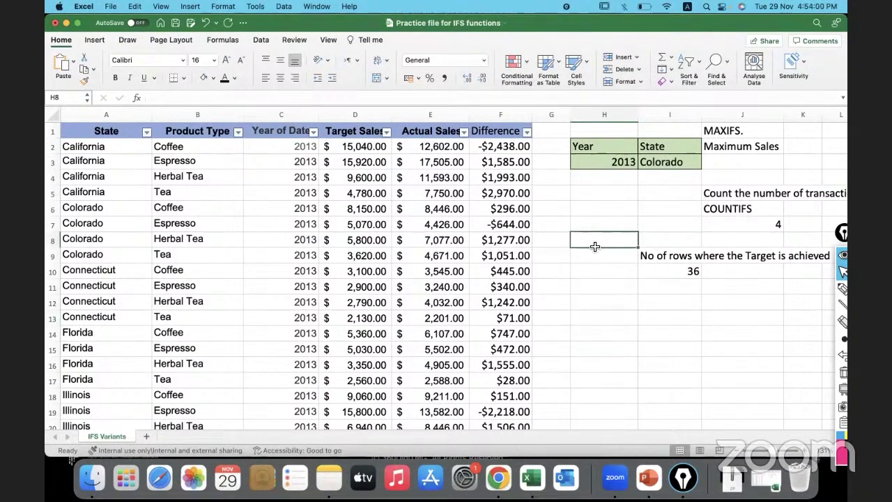
scroll(594, 246, "right", 3)
scroll(594, 246, "right", 2)
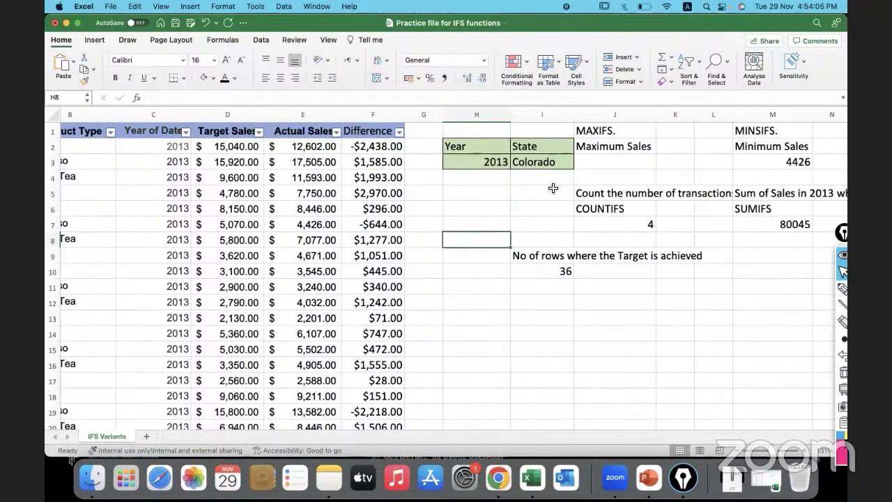
left_click(597, 162)
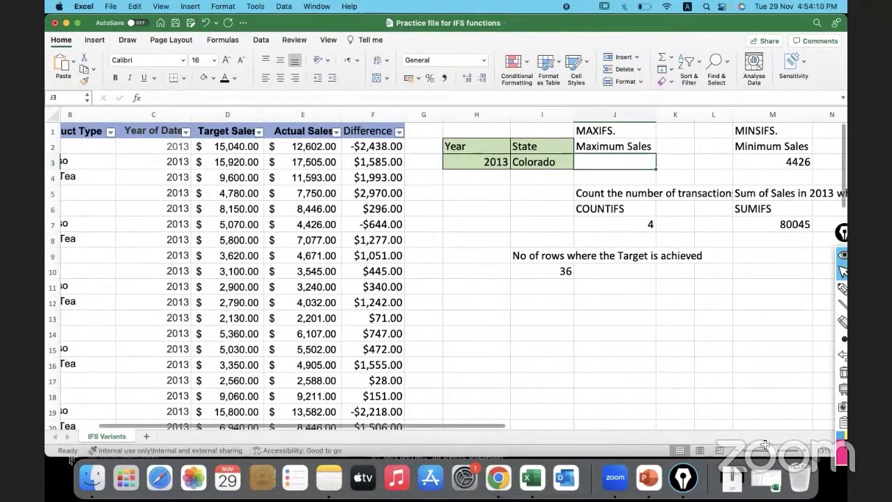
left_click_drag(776, 449, 770, 450)
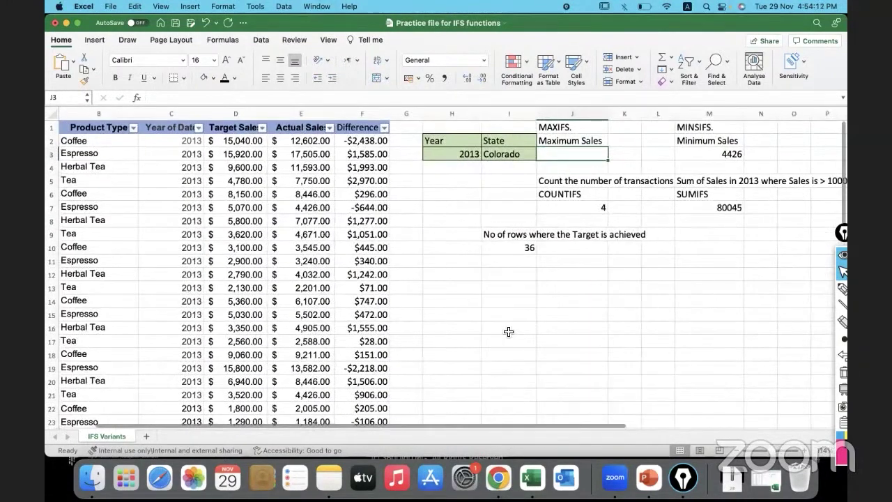
scroll(508, 332, "left", 5)
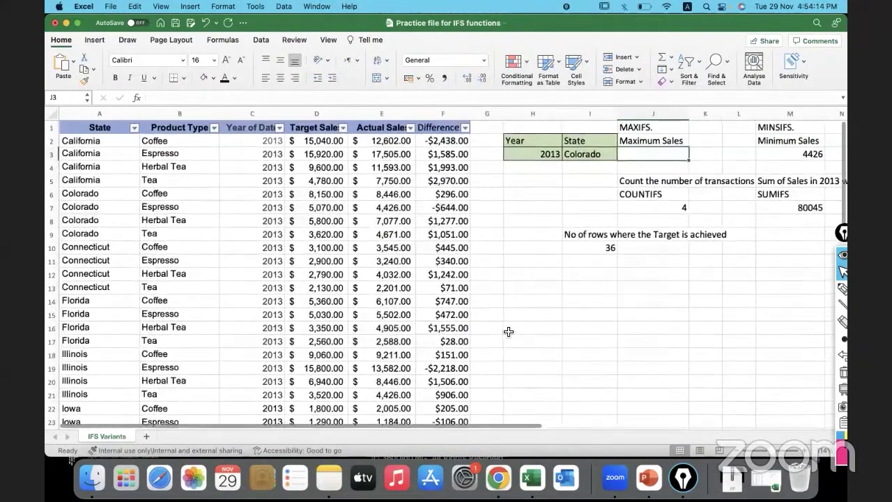
left_click(602, 159)
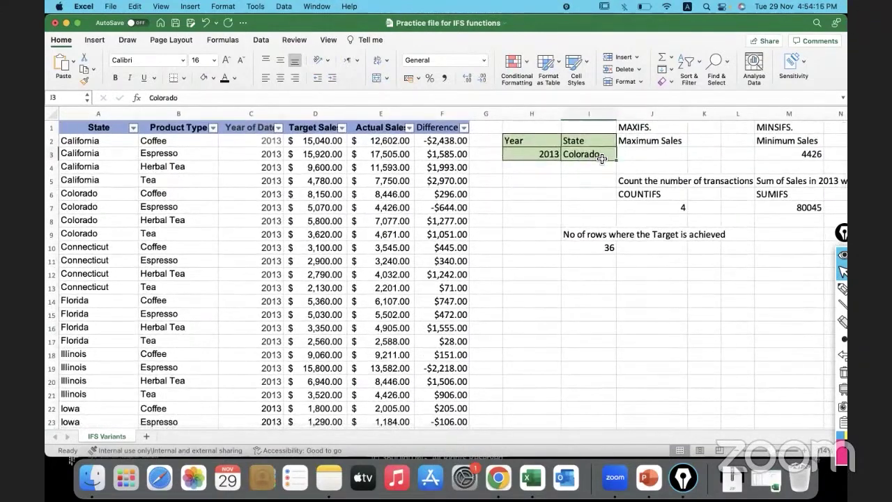
left_click(518, 155)
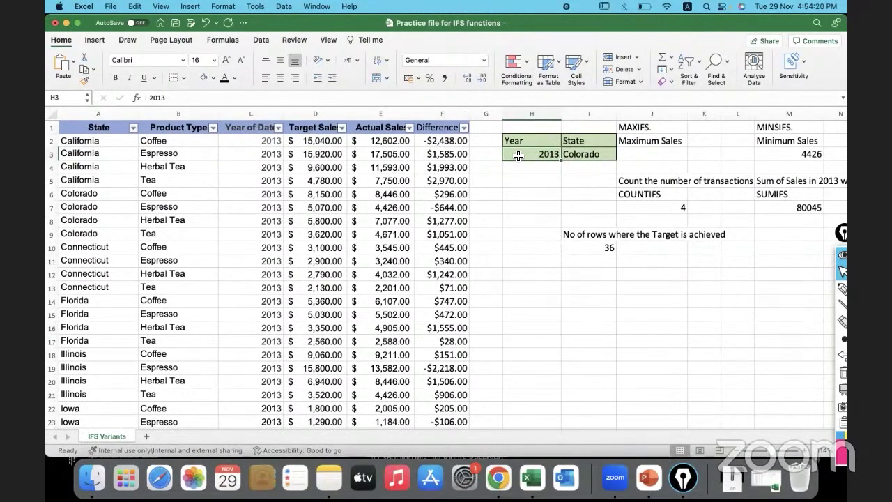
left_click_drag(115, 193, 114, 227)
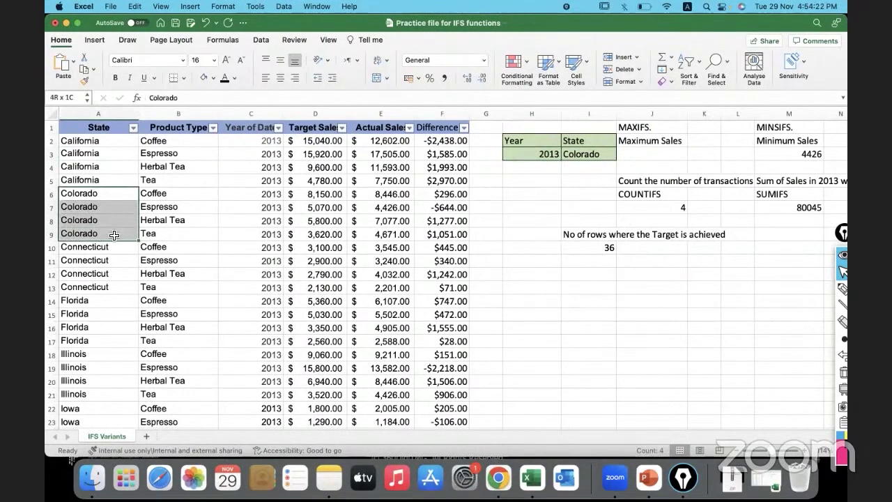
left_click_drag(227, 196, 227, 228)
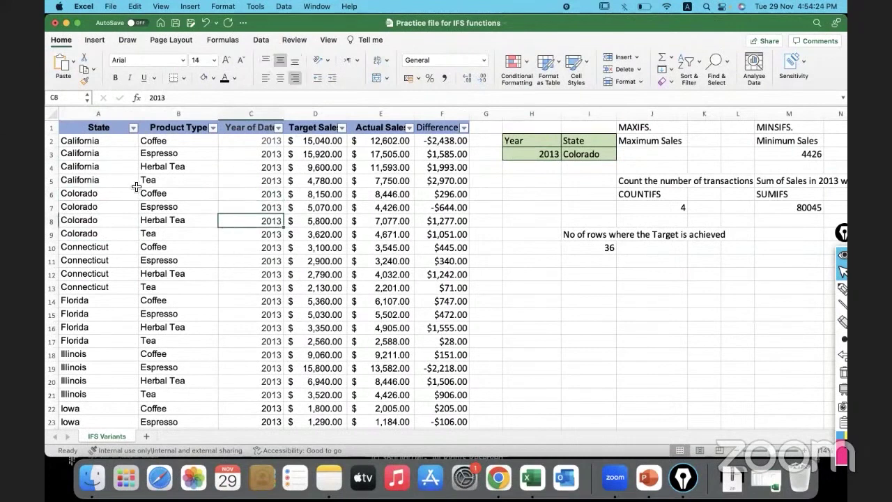
left_click_drag(116, 193, 115, 234)
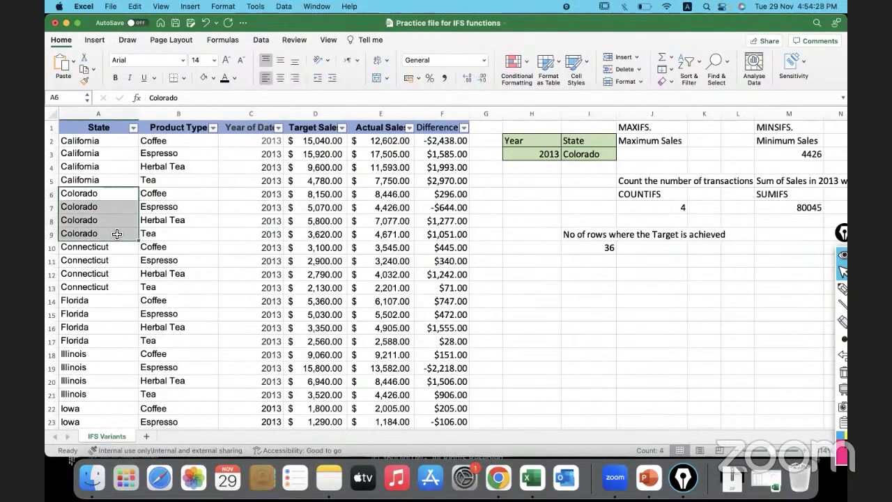
Begin =MAXIFS( in J3, correcting the =MXS typo and picking MAXIFS from autocomplete
left_click(647, 154)
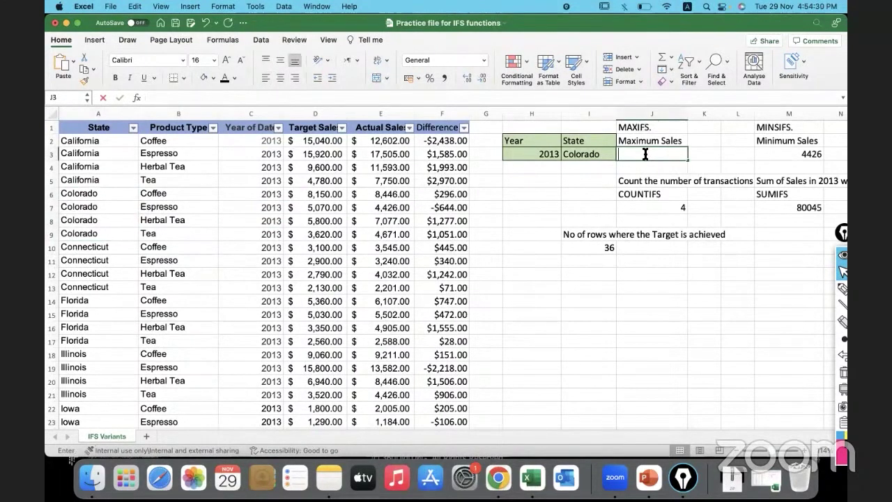
type("=MXS")
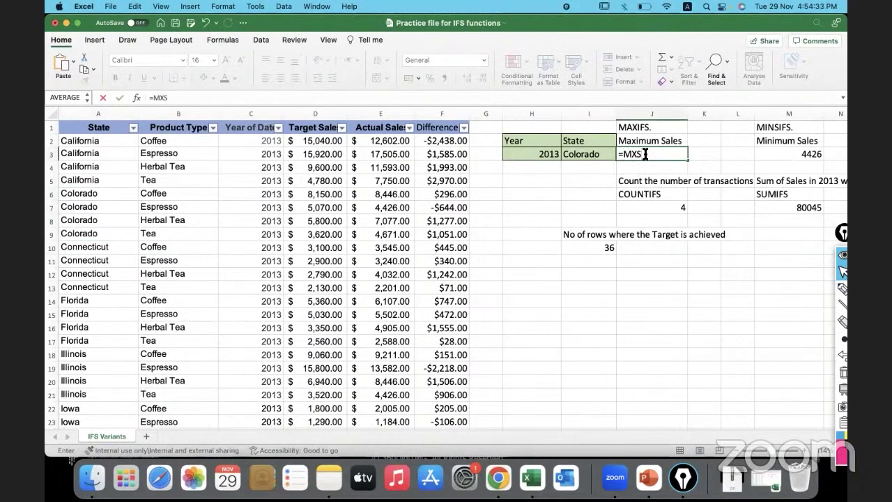
key("BackSpace")
type("A")
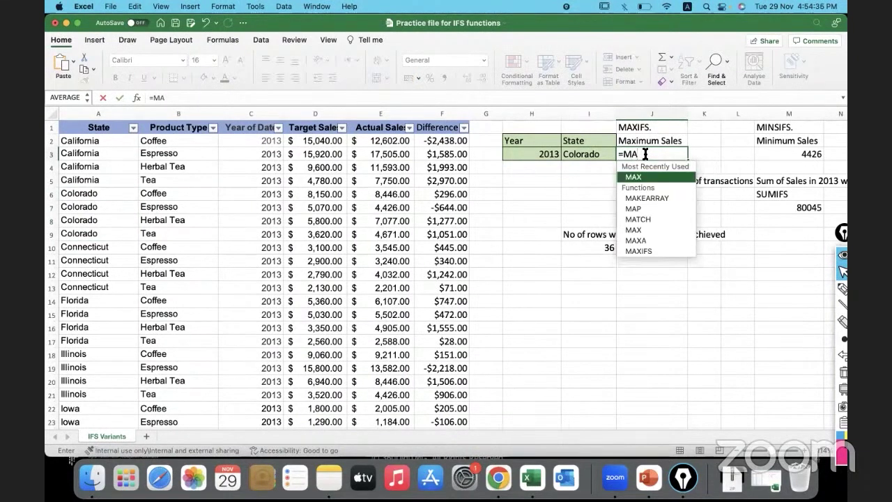
type("X")
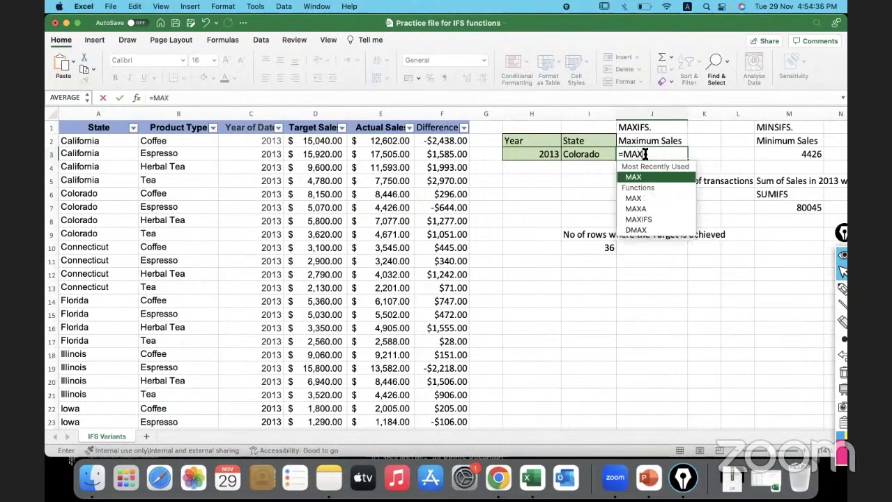
double_click(653, 221)
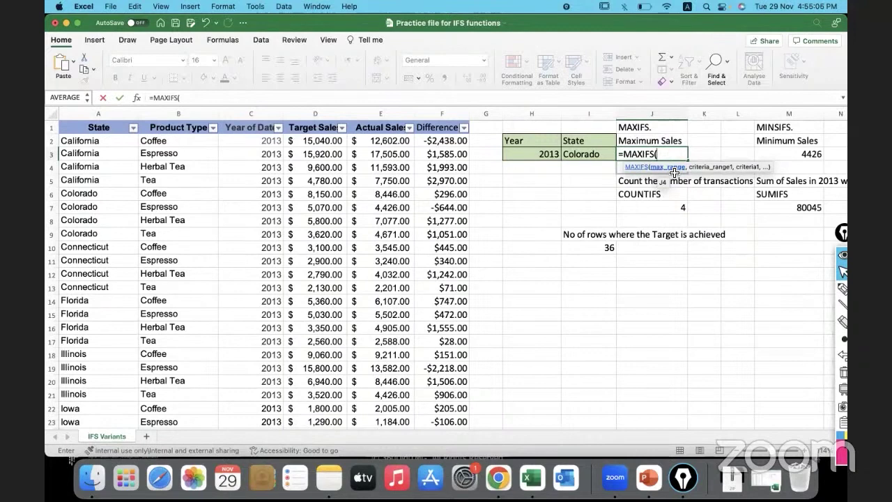
Set Actual Sales E2:E49 as the MAXIFS max range in J3, followed by a comma
left_click(381, 141)
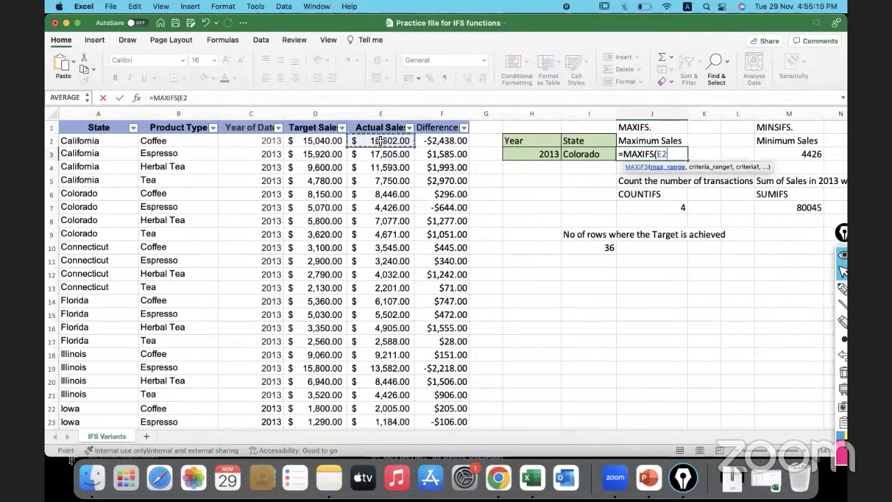
key("ctrl+shift+Down")
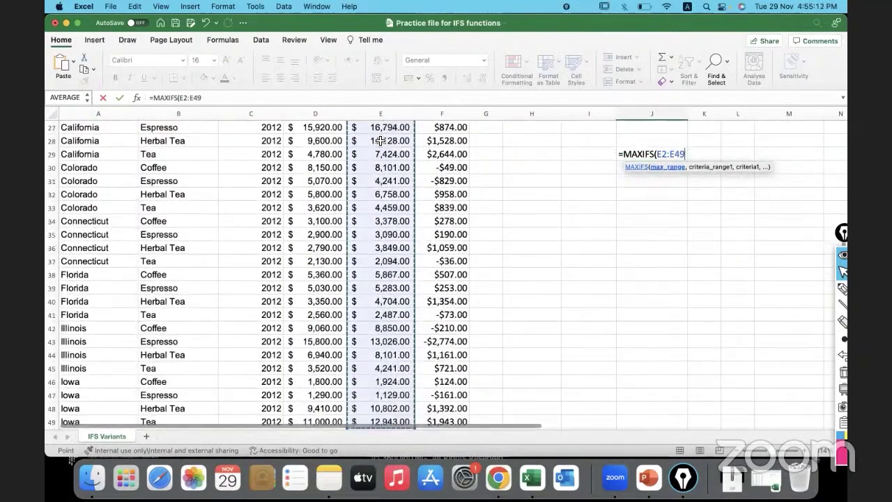
scroll(386, 166, "up", 10)
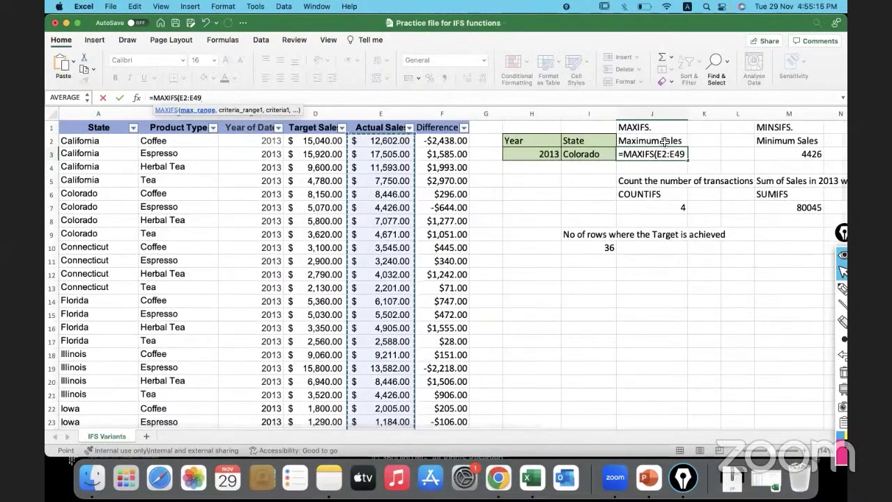
left_click(687, 154)
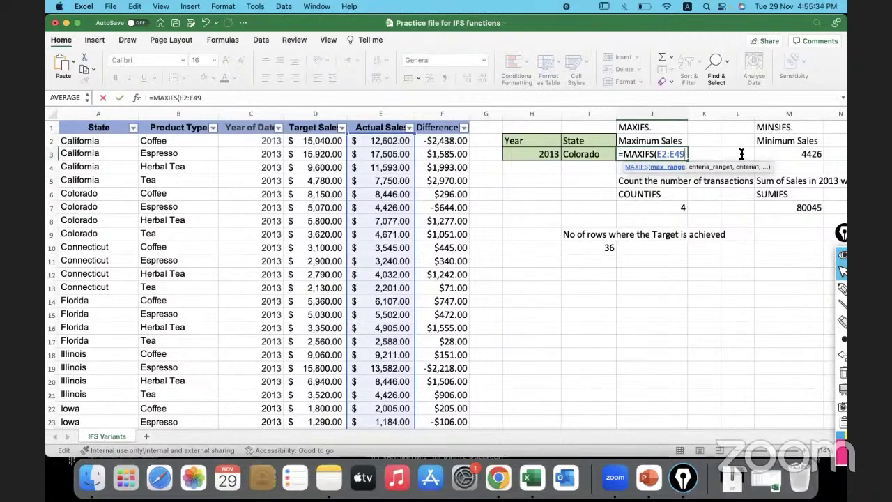
type(",")
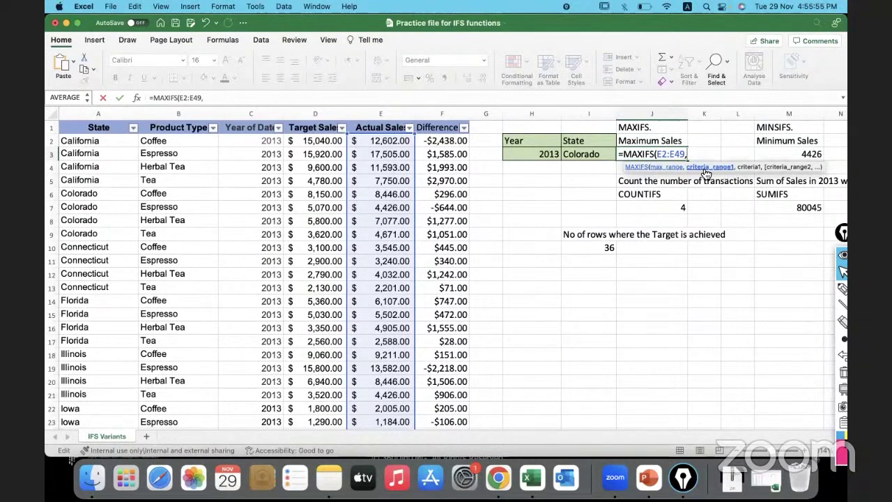
Add the year criteria pair C2:C49 and H3 to J3's MAXIFS formula
left_click(238, 145)
key("super+shift+Down")
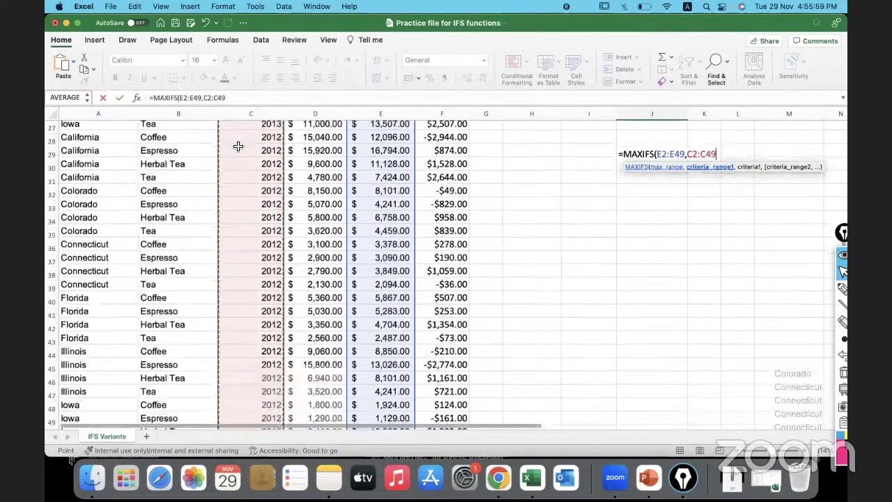
scroll(238, 146, "up", 15)
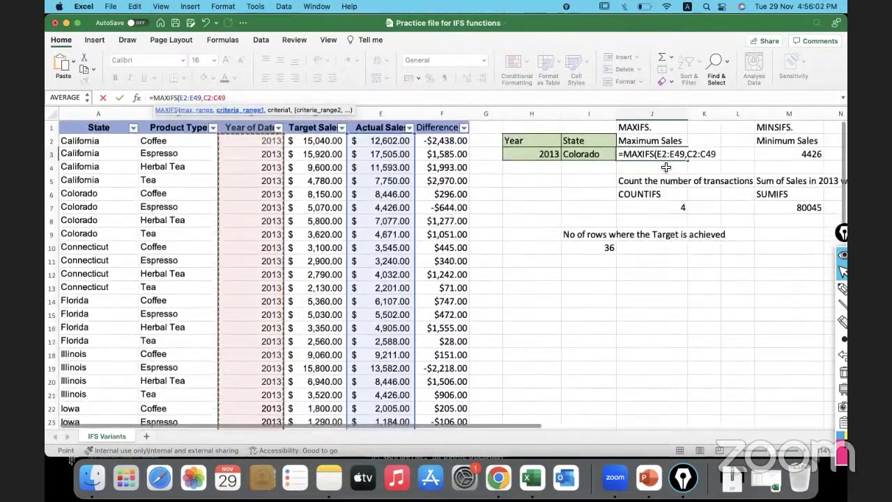
left_click(717, 154)
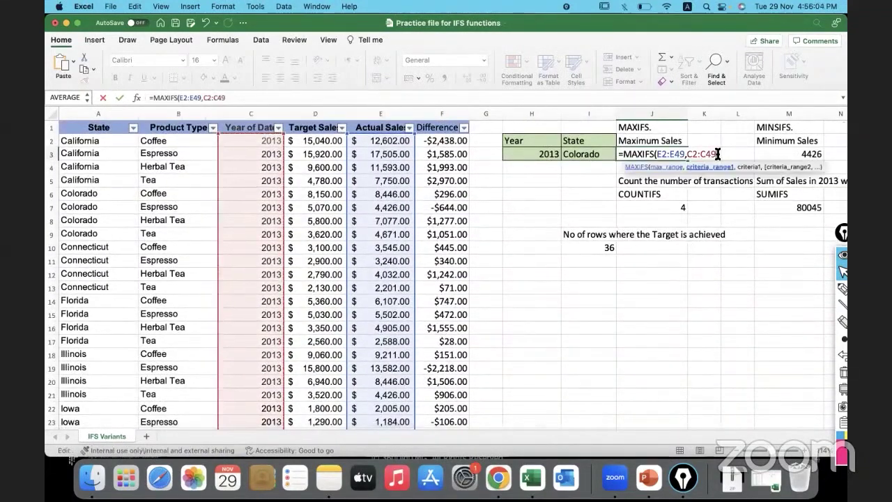
type(",")
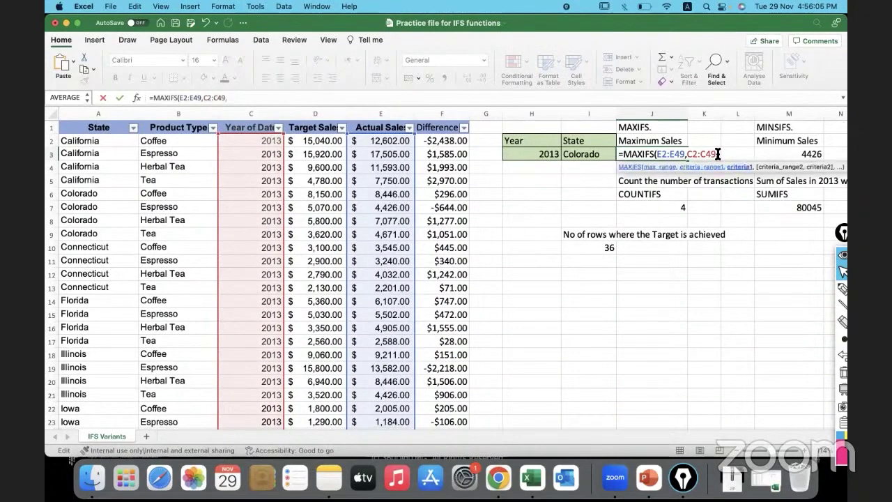
left_click(531, 158)
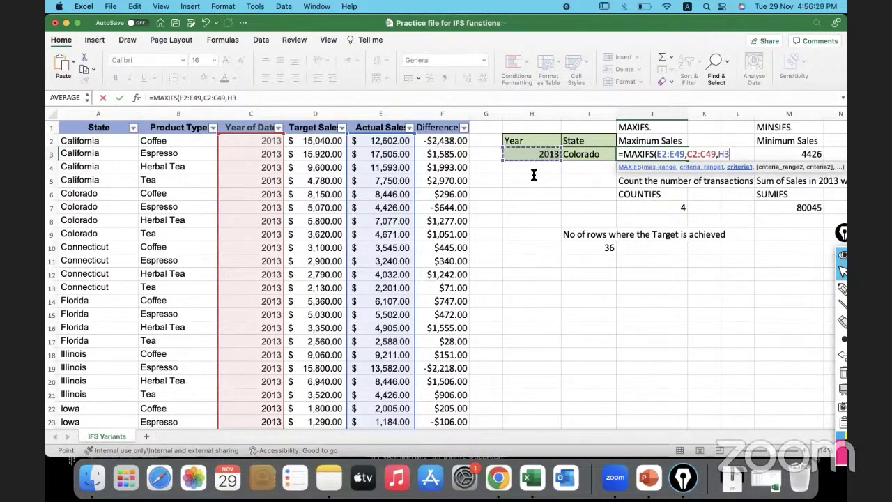
type(",")
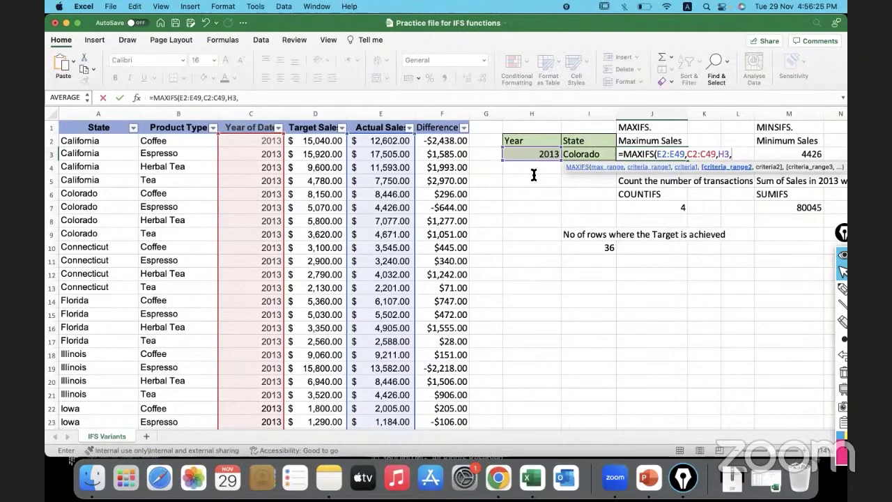
Add the state criteria pair A2:A49 and I3 and close the MAXIFS parenthesis
left_click(121, 142)
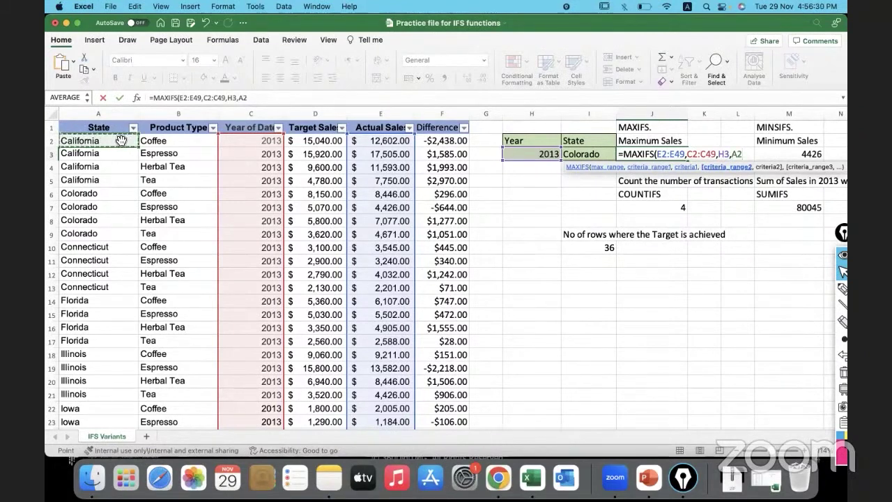
key("super+shift+Down")
scroll(454, 225, "up", 10)
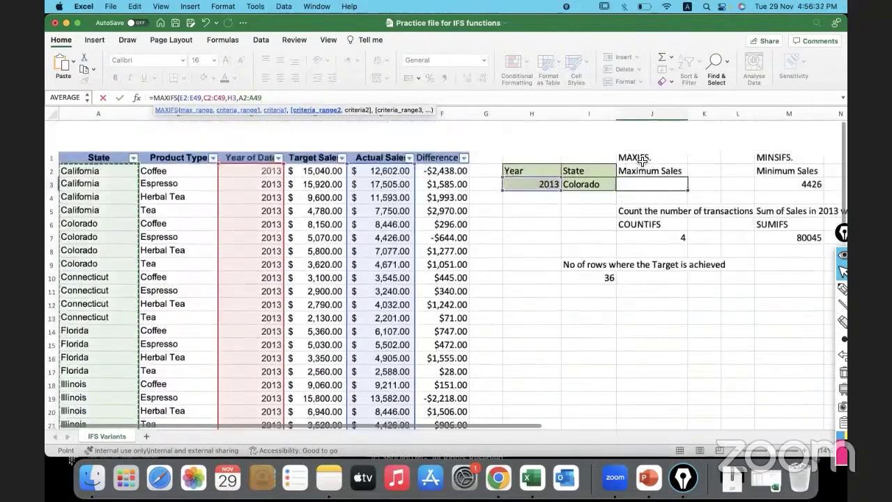
left_click(762, 153)
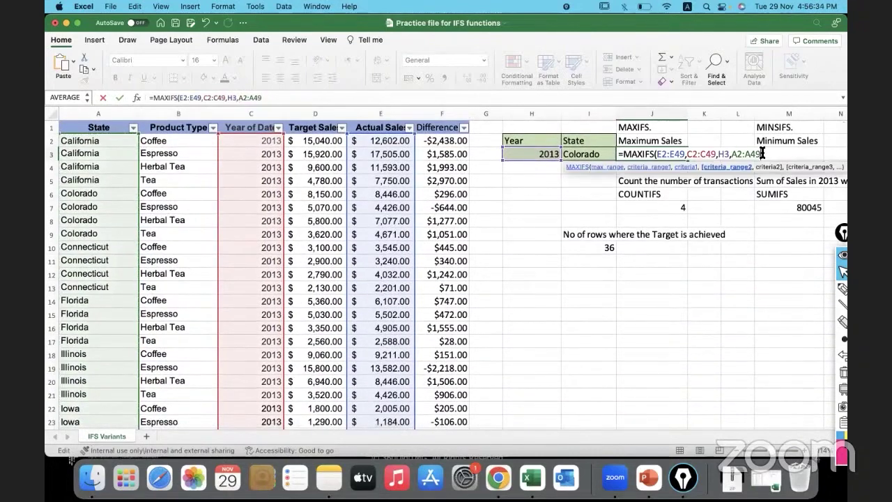
type(",")
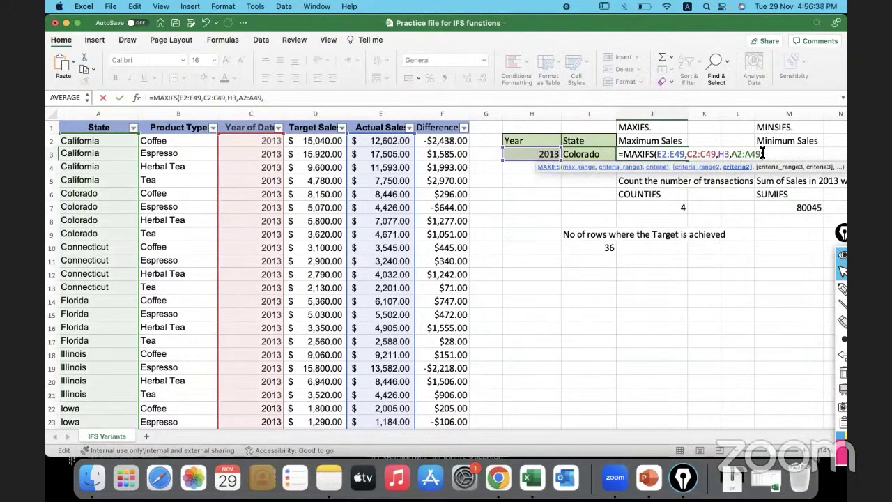
left_click(601, 154)
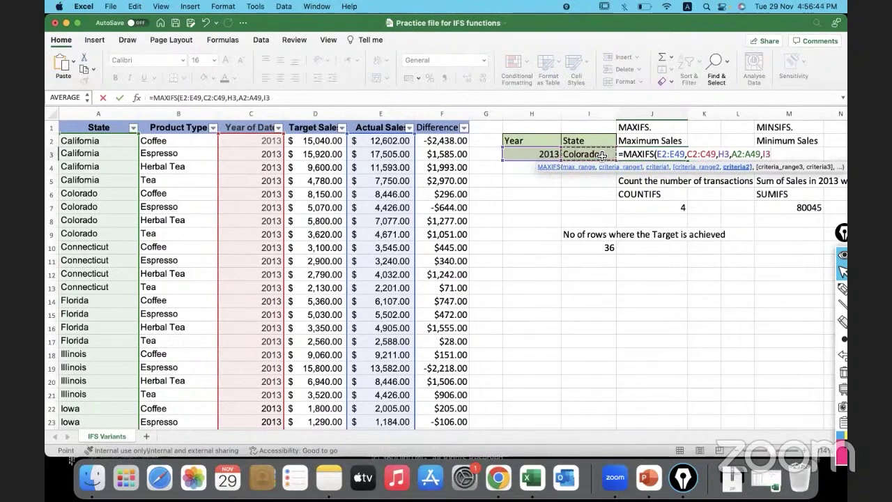
type(")")
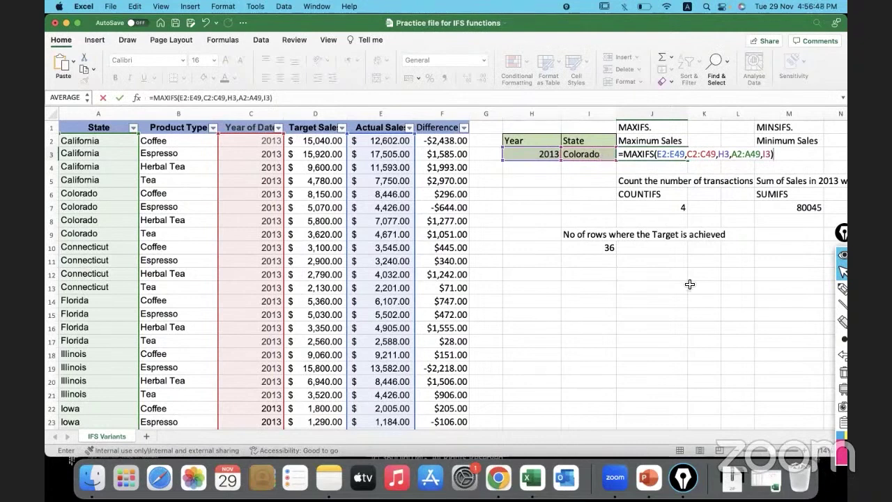
left_click_drag(789, 129, 797, 141)
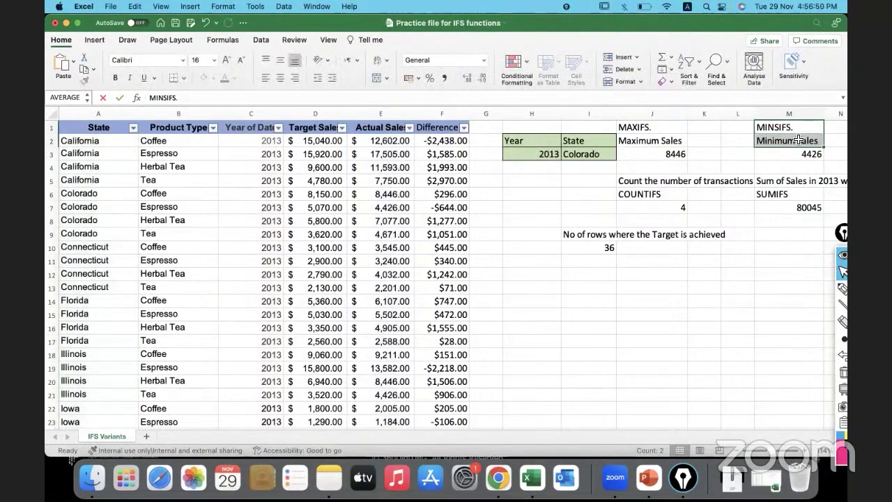
Delete the MINIFS heading and 4426 result, COUNTIFS/SUMIFS examples, and target-achieved block
key("Delete")
left_click(649, 151)
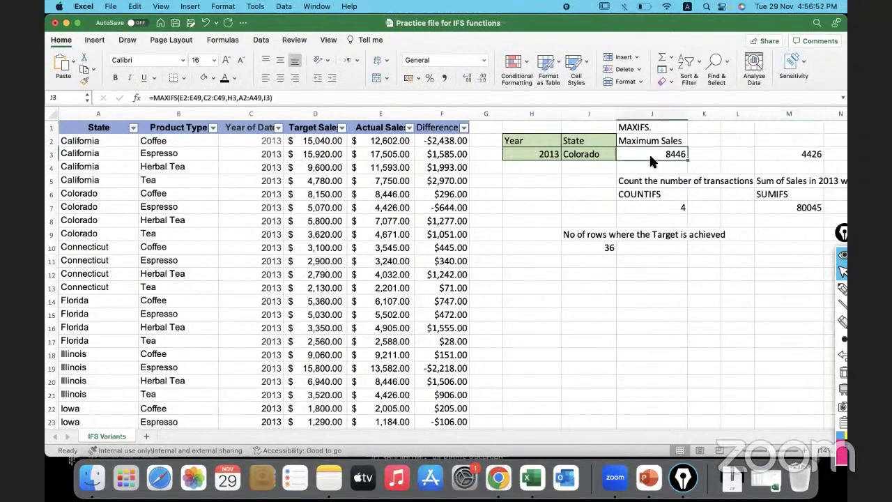
left_click_drag(639, 187, 784, 273)
key("Delete")
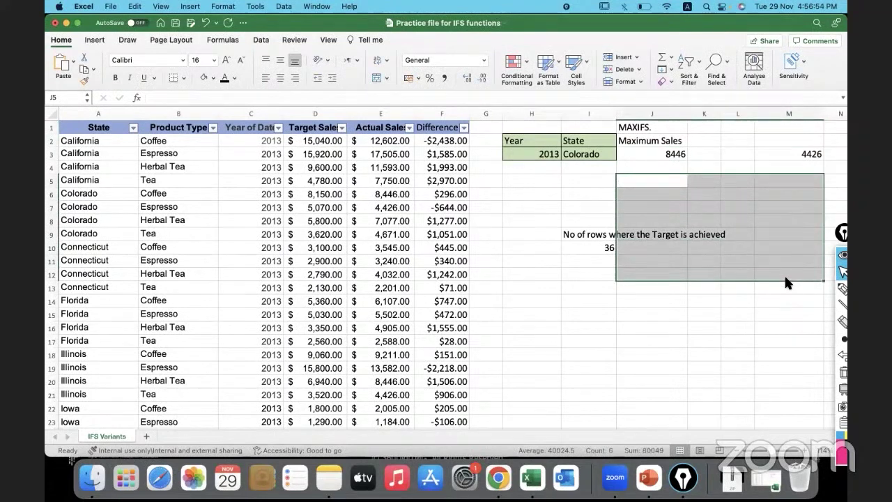
left_click_drag(602, 236, 731, 299)
key("Delete")
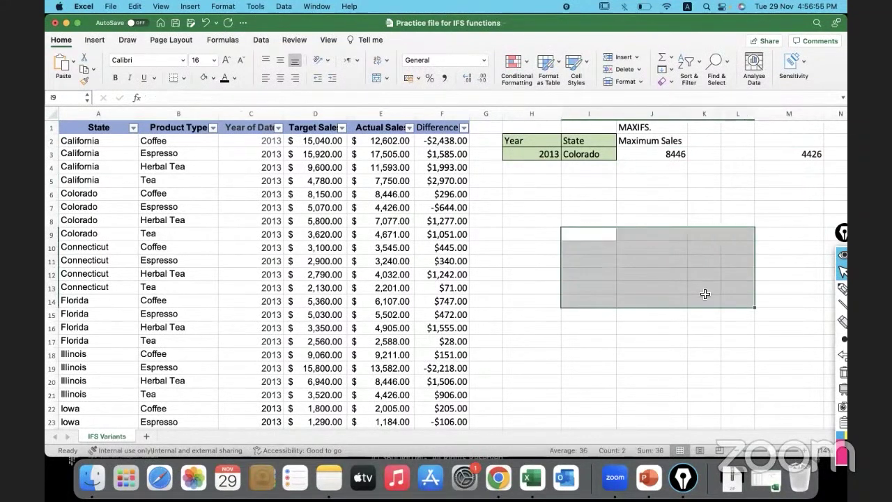
left_click(764, 157)
key("Delete")
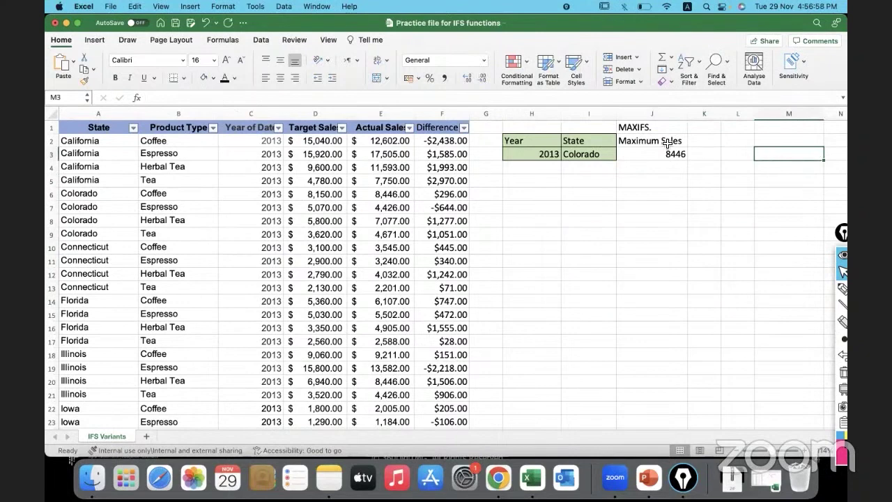
left_click(632, 152)
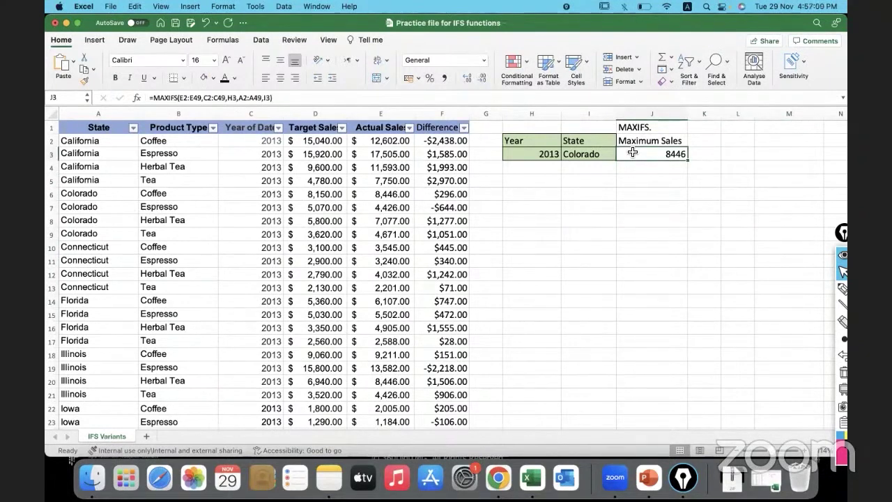
Review J3's MAXIFS arguments and finish with I3 as state criterion, returning 8446
double_click(632, 152)
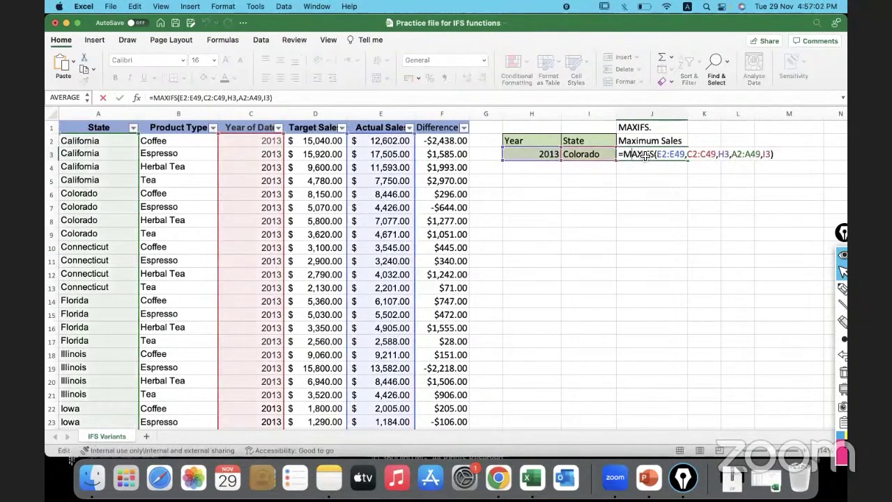
double_click(629, 154)
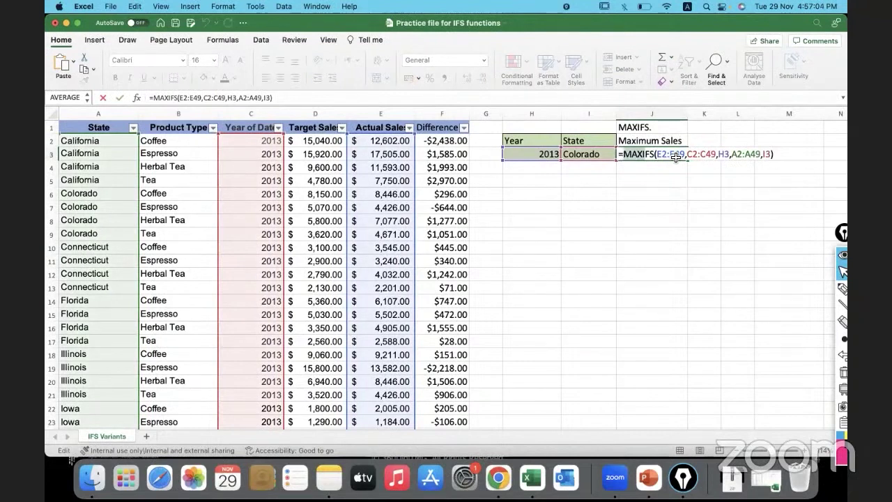
left_click(680, 154)
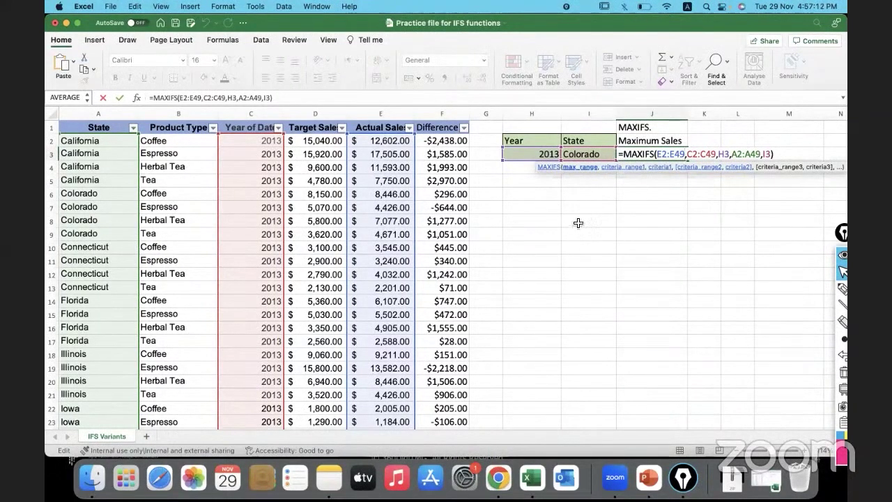
double_click(668, 155)
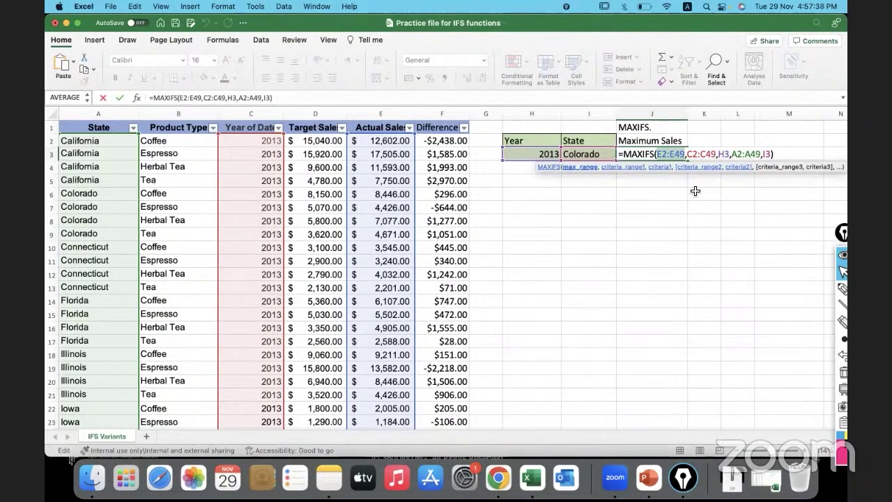
left_click_drag(688, 157, 729, 155)
left_click(720, 154)
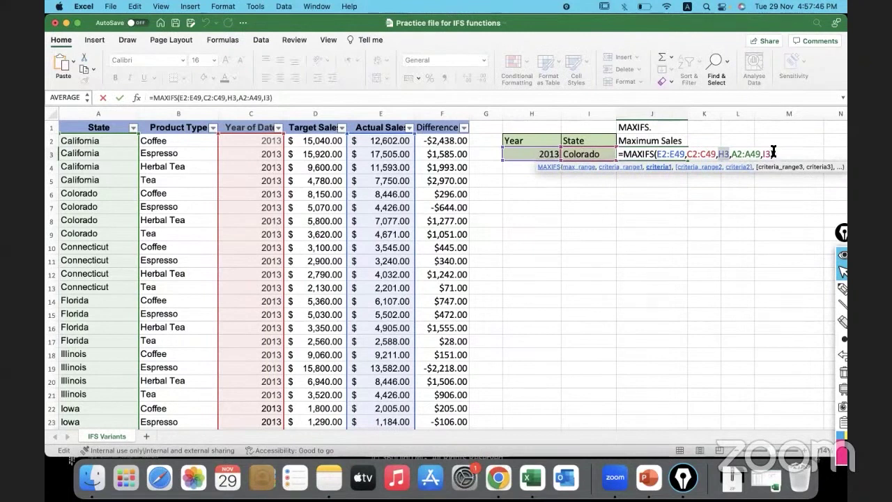
left_click_drag(731, 154, 761, 153)
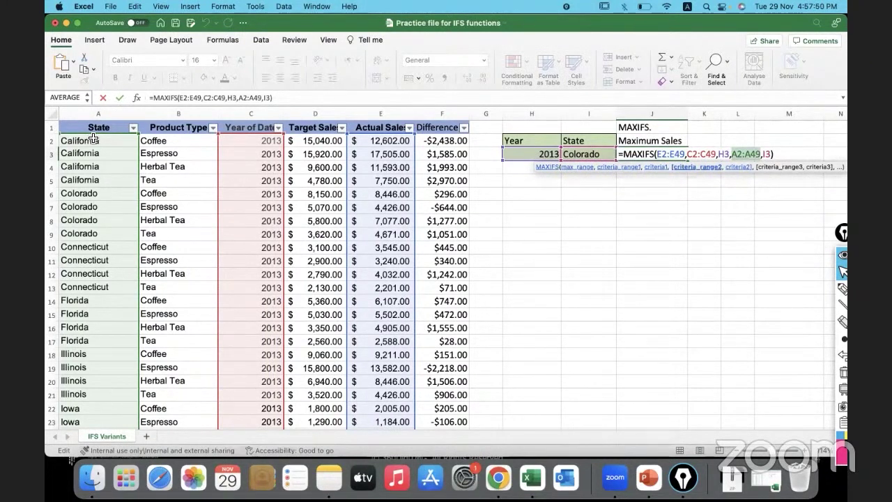
left_click(764, 153)
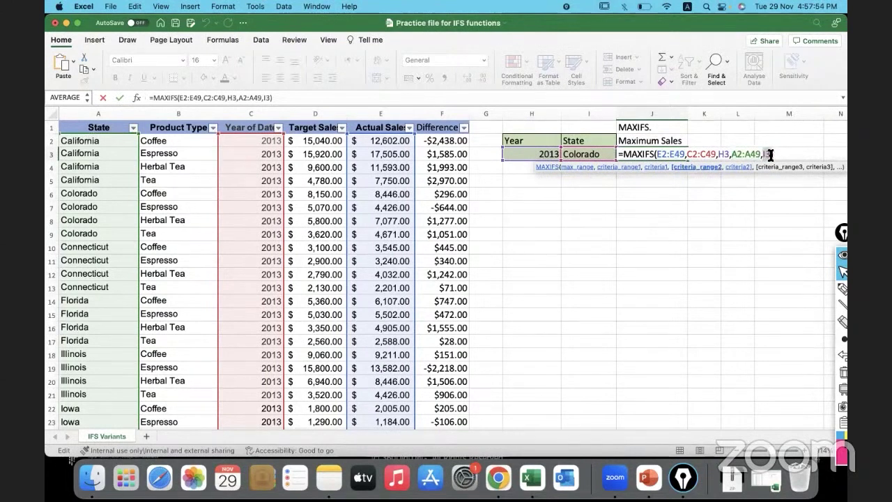
left_click(599, 155)
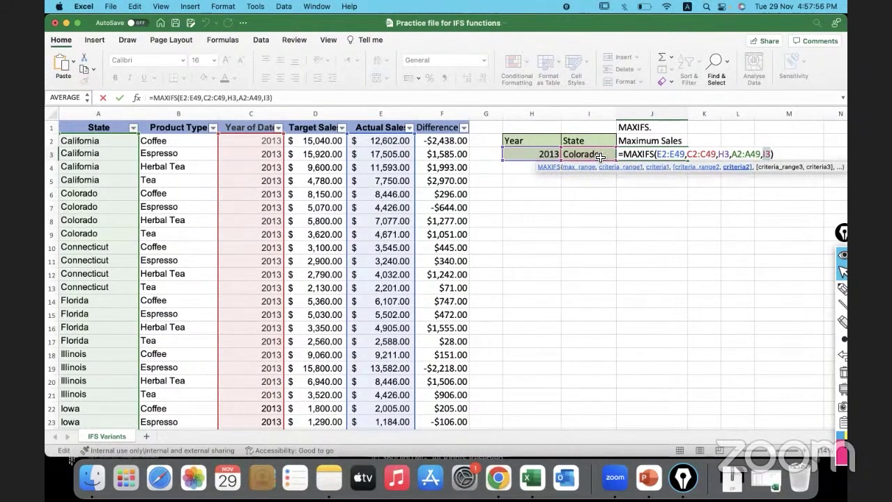
key("Return")
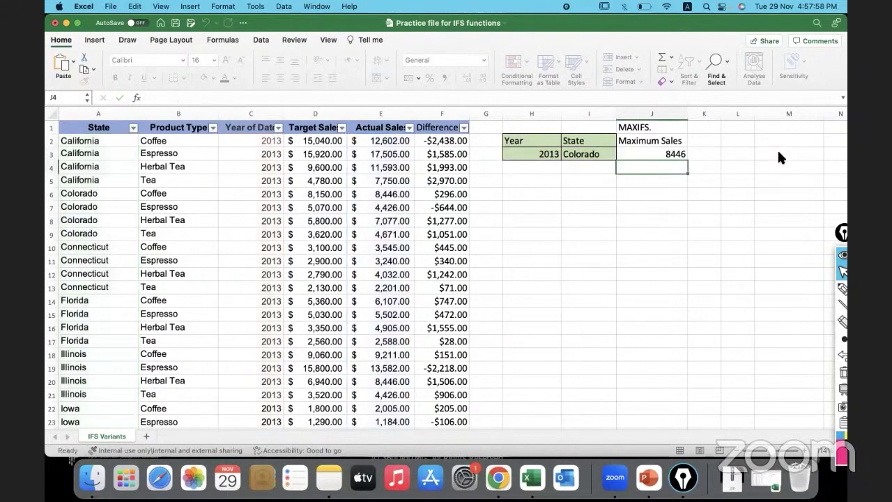
left_click(644, 154)
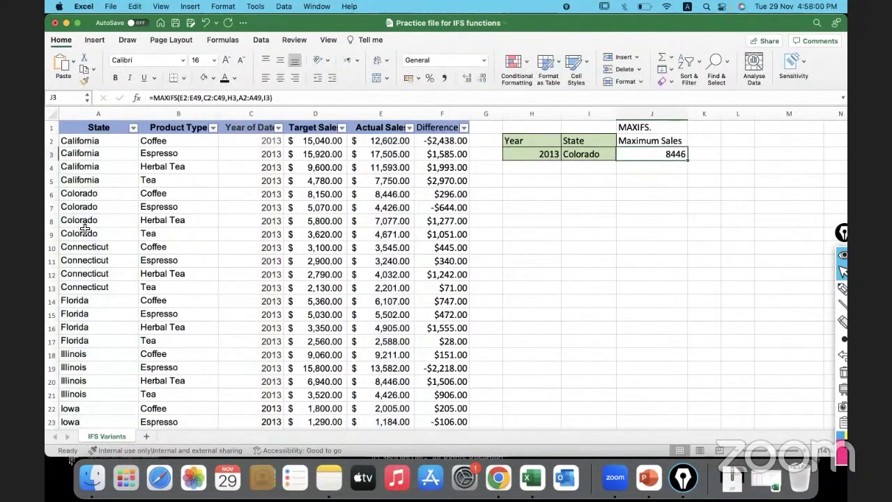
left_click_drag(111, 193, 390, 237)
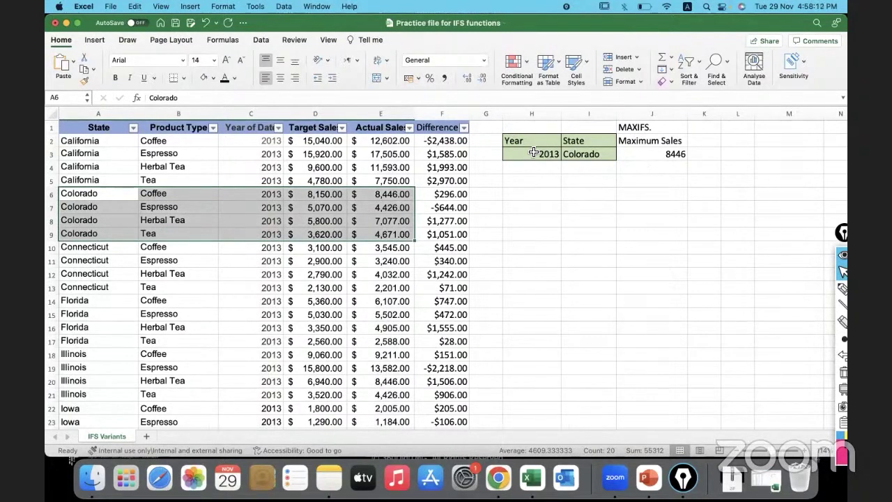
left_click(533, 153)
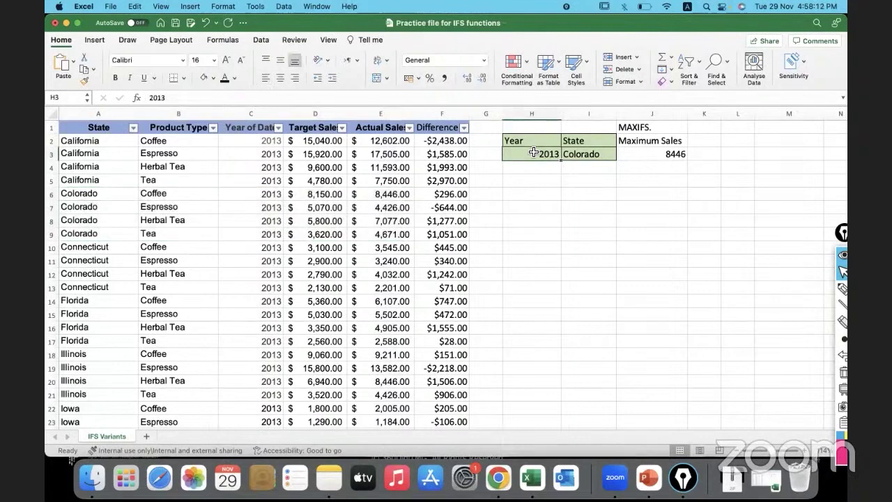
left_click(594, 157)
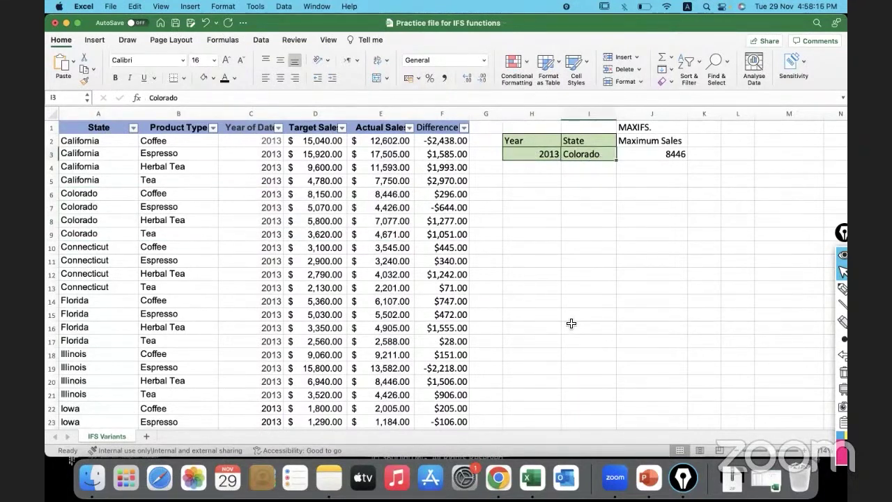
Change I3 to Florida so J3 returns 6107, checking against the four Florida rows
type("Florida")
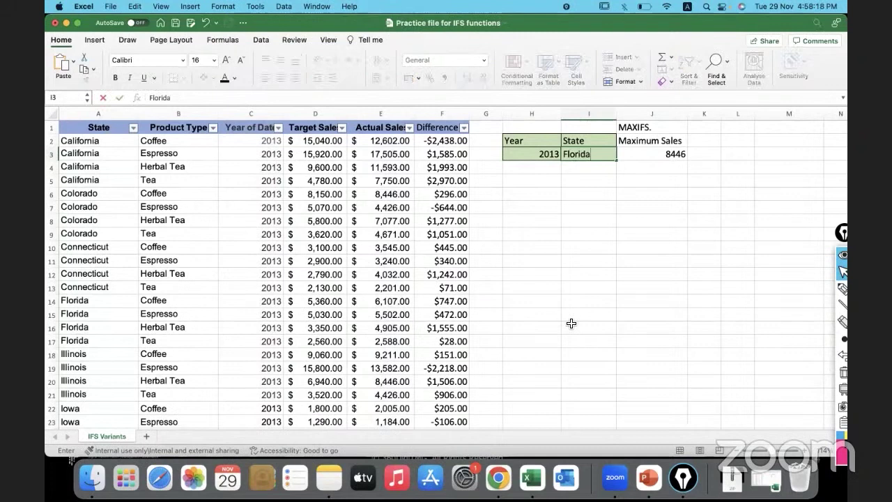
key("Return")
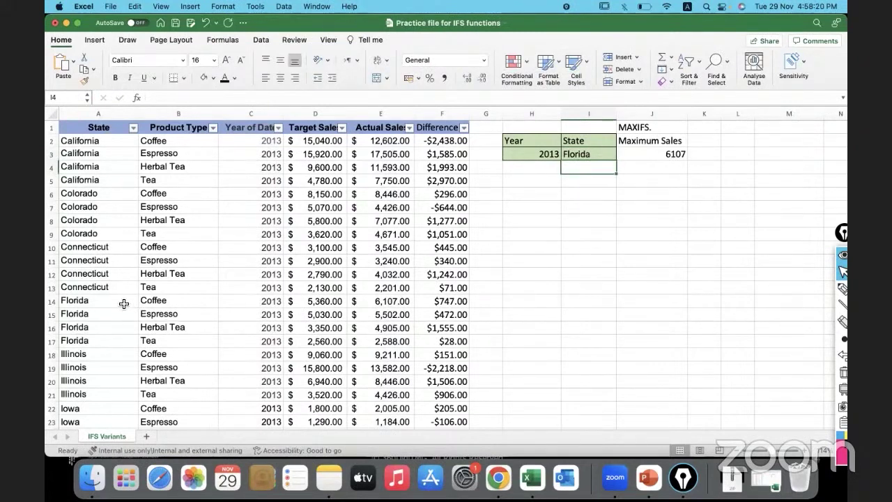
left_click_drag(124, 303, 367, 340)
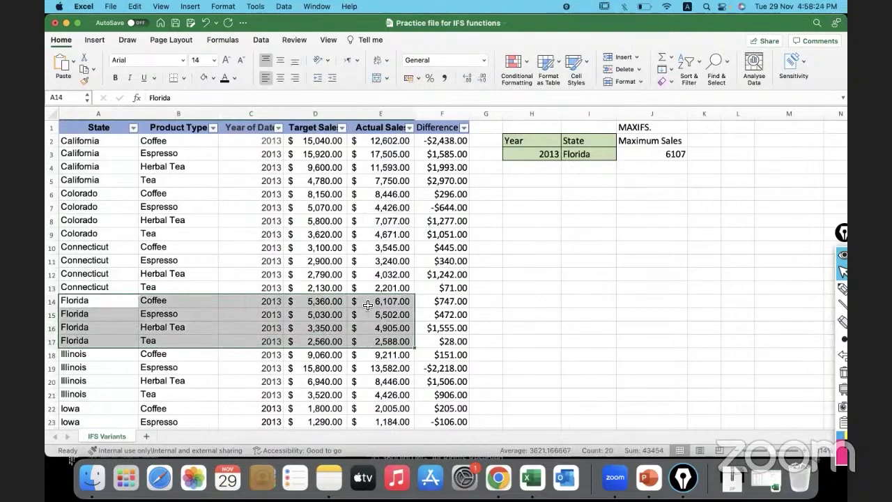
left_click(543, 154)
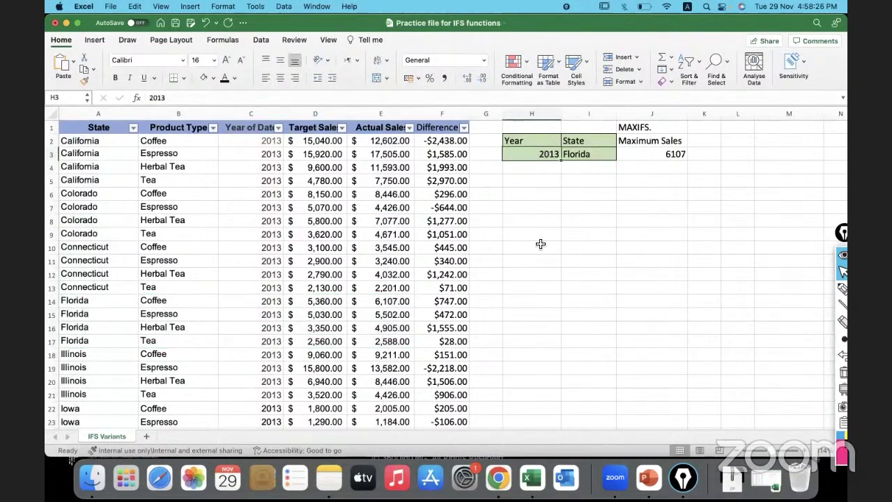
Set H3 to 2012 so J3 shows 5867, verifying against the 2012 Florida rows
type("2012")
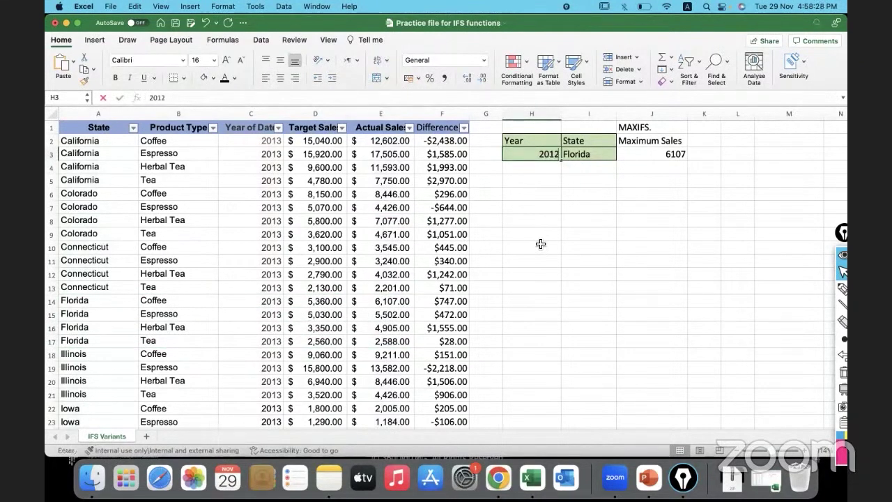
key("Return")
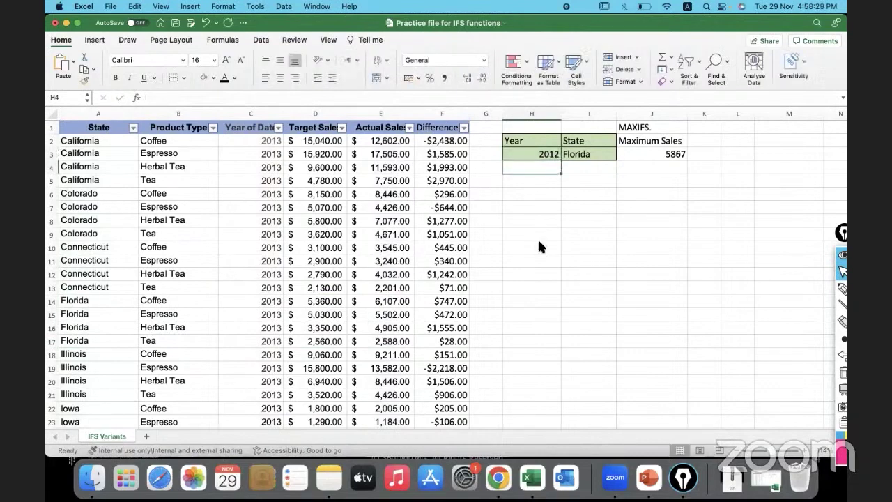
left_click(625, 159)
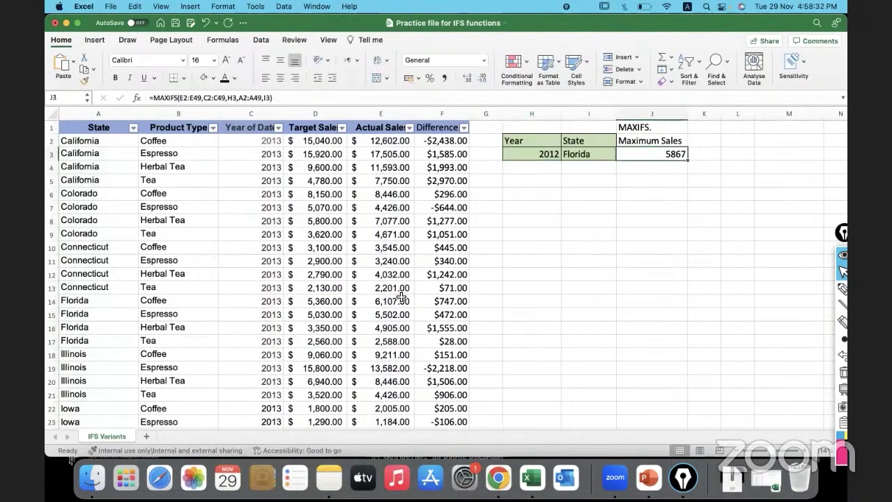
scroll(400, 296, "down", 6)
scroll(401, 296, "down", 3)
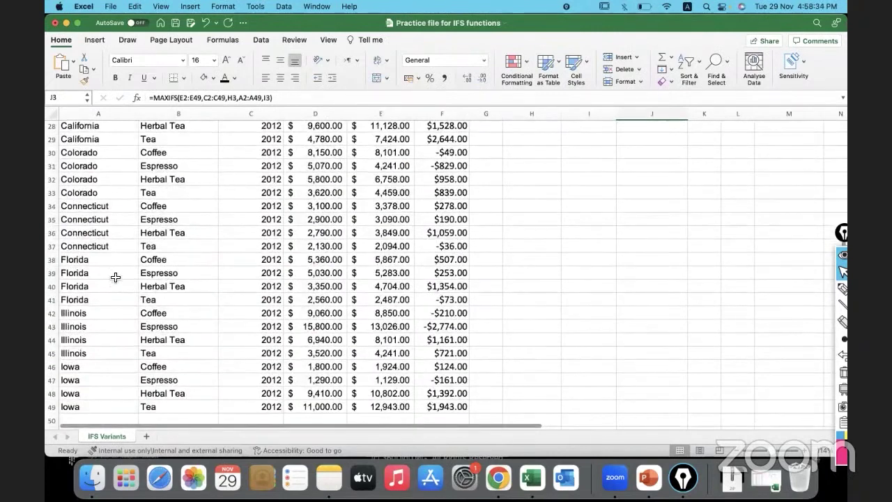
left_click_drag(117, 260, 403, 266)
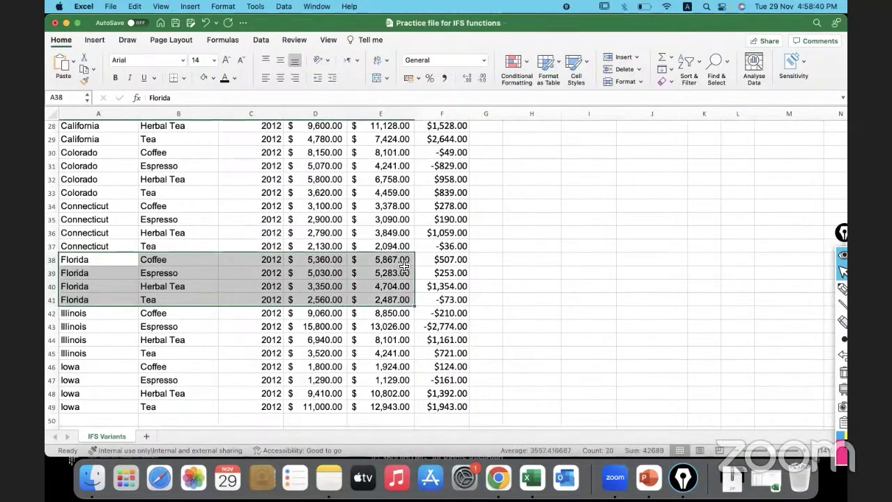
scroll(403, 266, "up", 10)
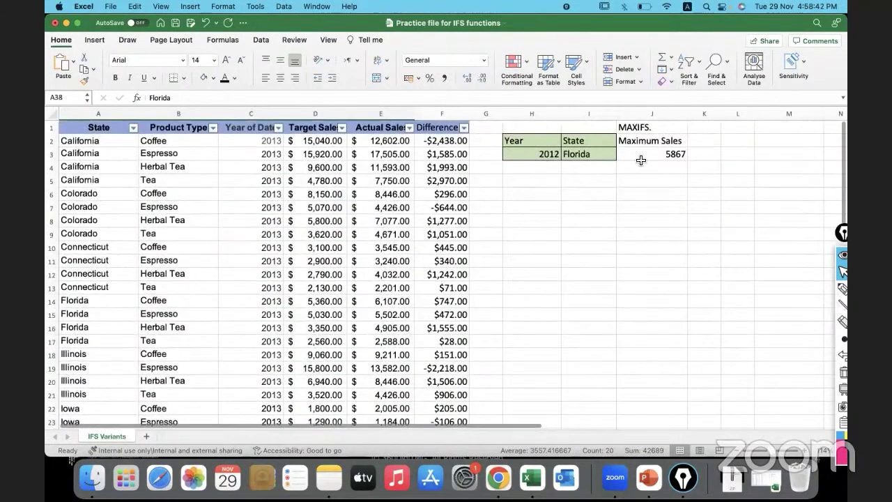
left_click(600, 154)
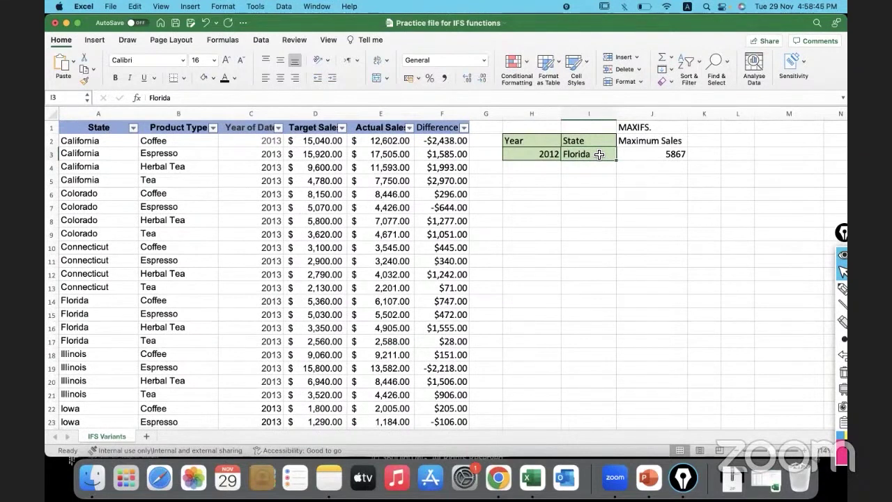
left_click(641, 151)
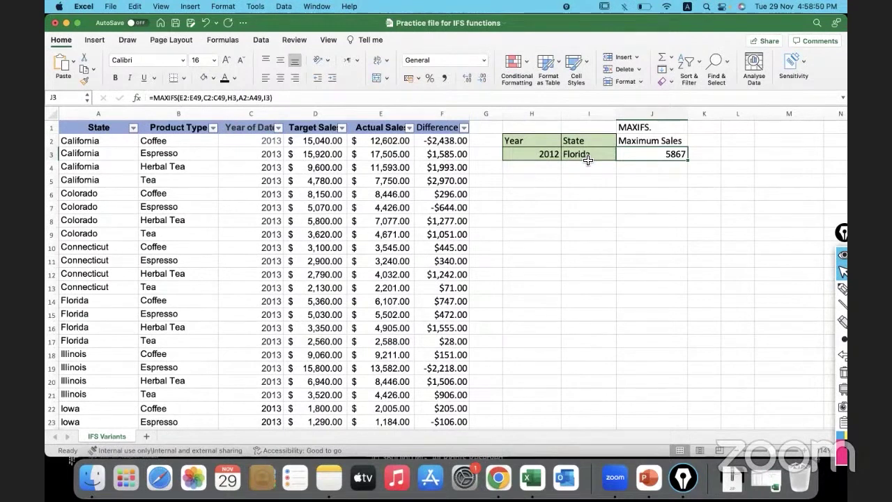
left_click(537, 154)
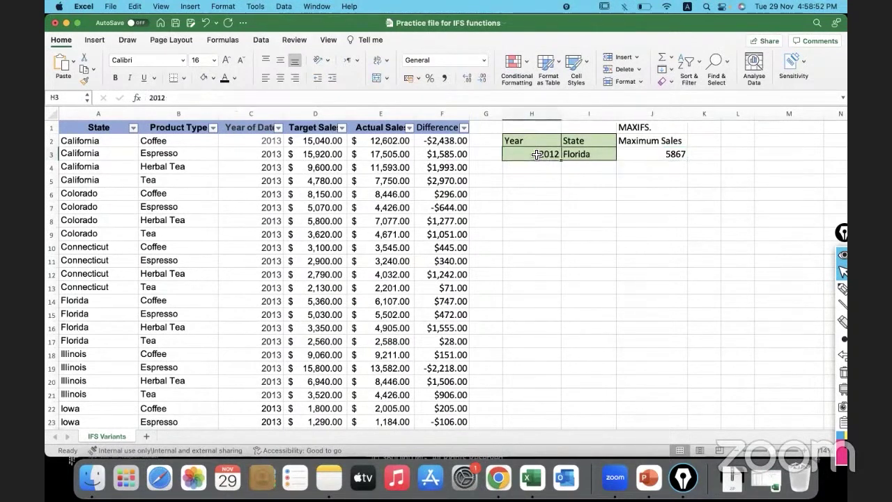
left_click(595, 154)
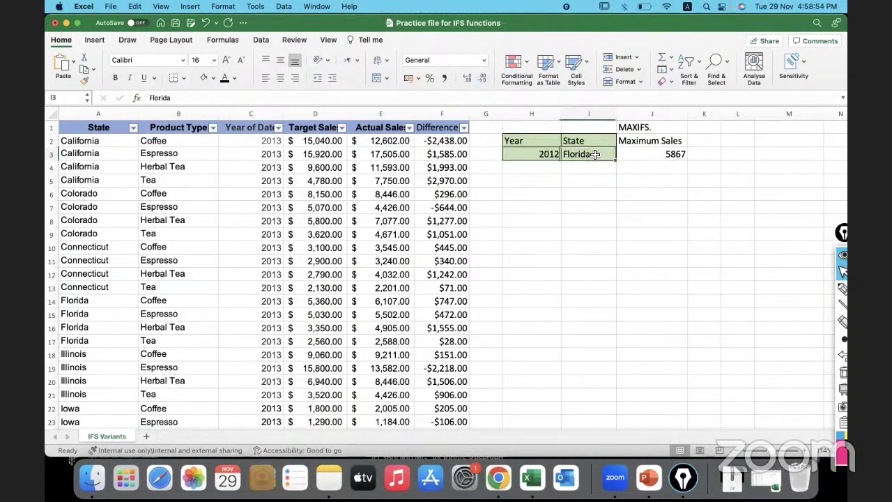
left_click(538, 154)
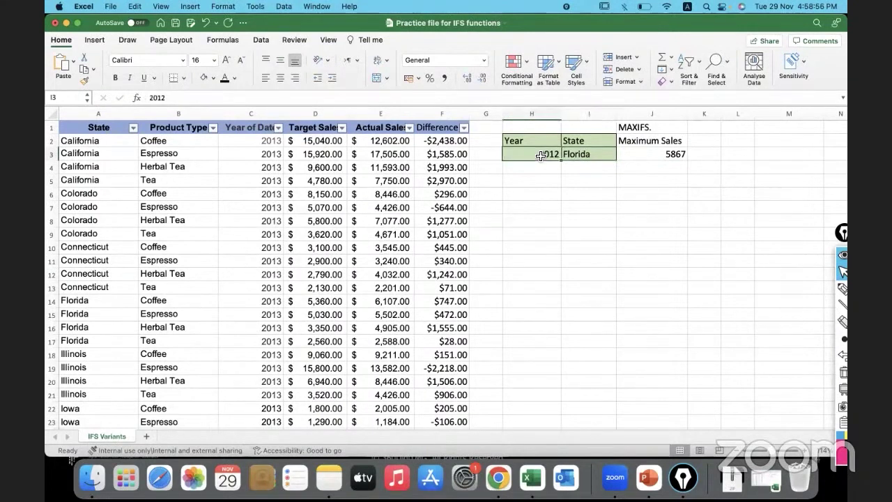
left_click_drag(235, 142, 242, 432)
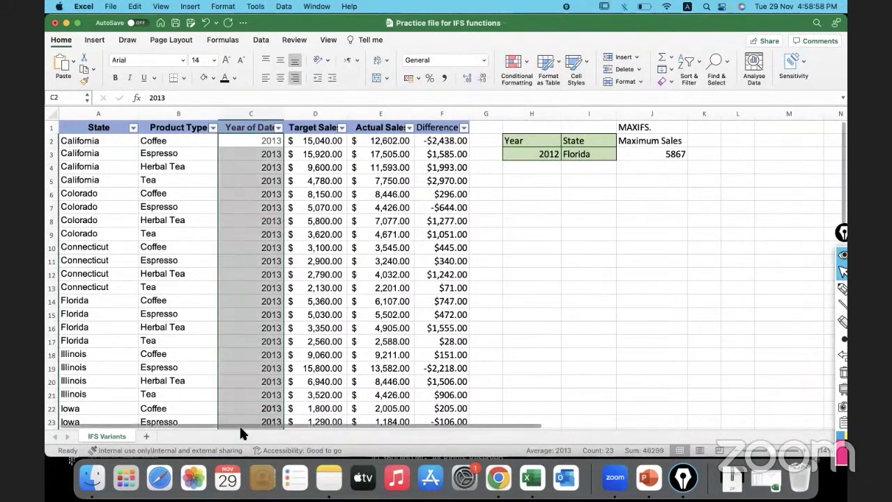
left_click(528, 154)
left_click(577, 154)
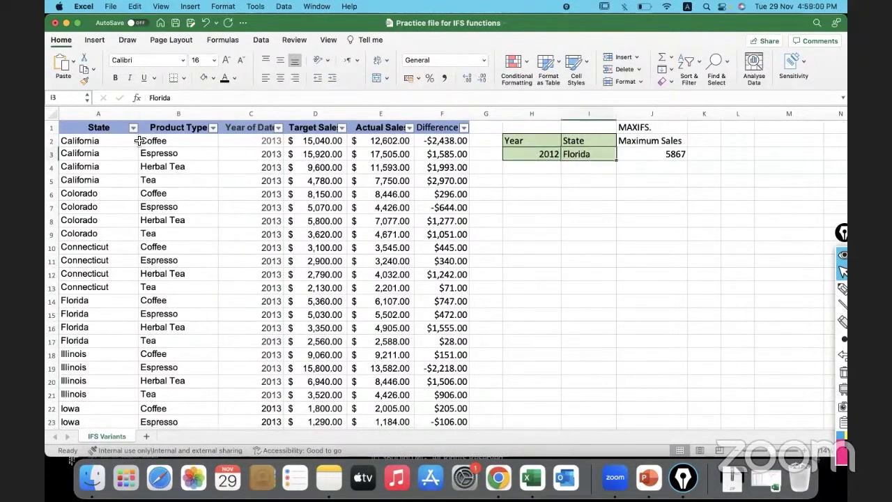
left_click(98, 141)
left_click_drag(101, 319, 101, 405)
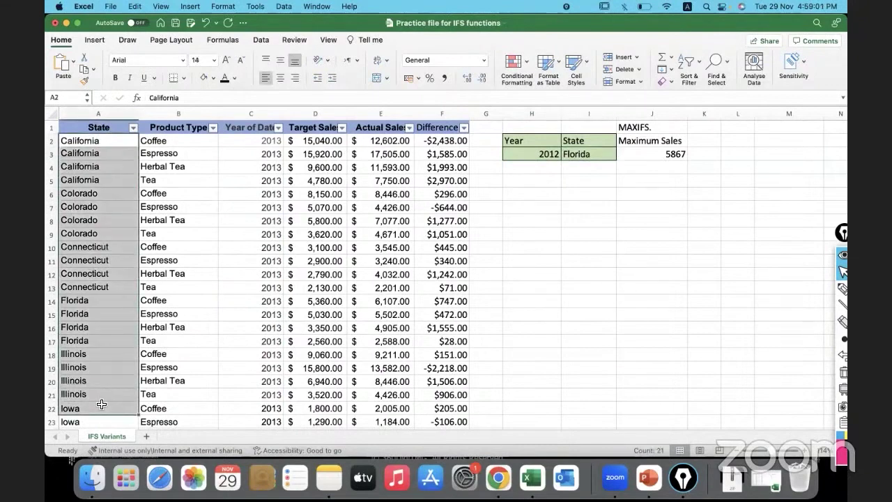
left_click(601, 156)
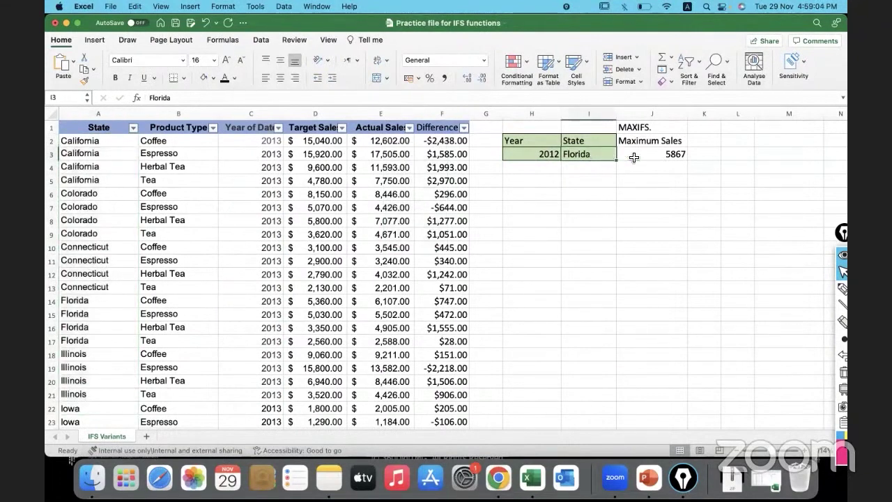
left_click(634, 157)
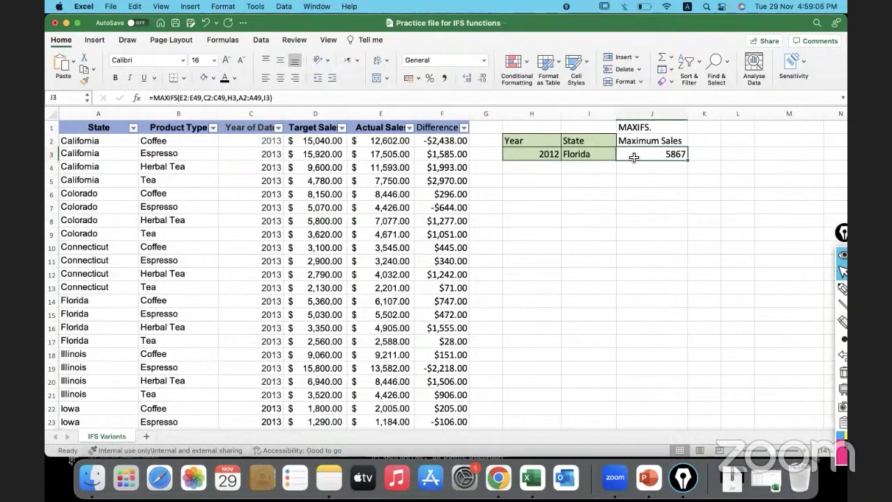